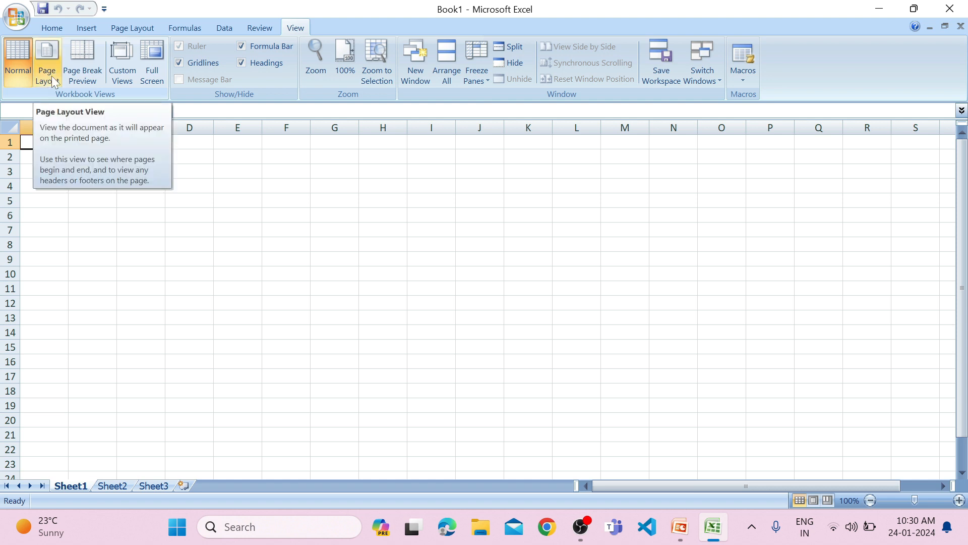
Step: Switch the blank worksheet to Page Layout view
{"action": "left_click", "coordinate": [146, 32]}
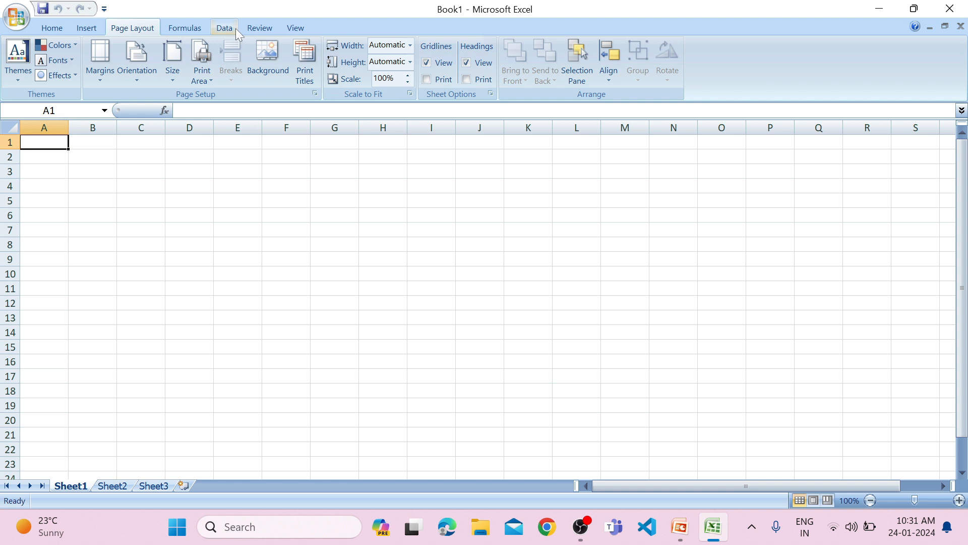
{"action": "left_click", "coordinate": [293, 29]}
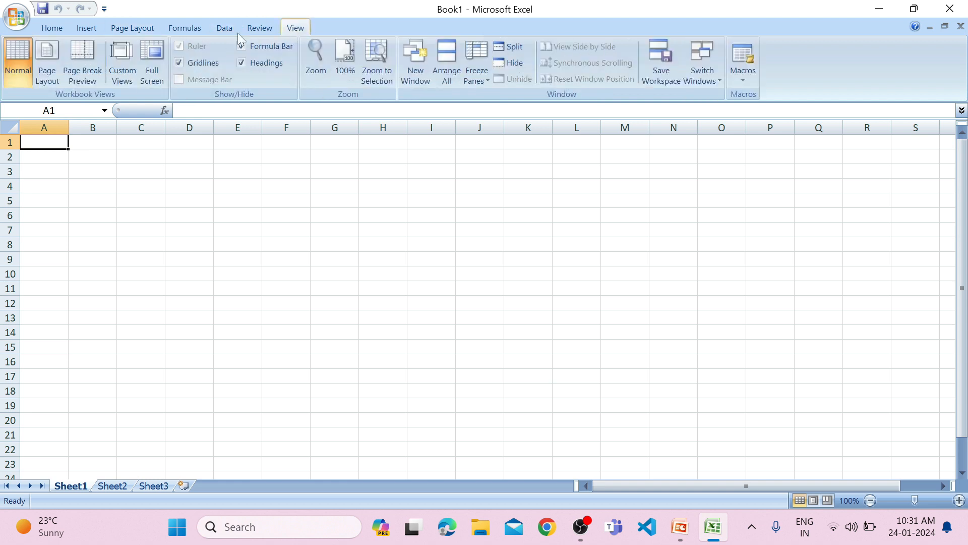
{"action": "left_click", "coordinate": [44, 72]}
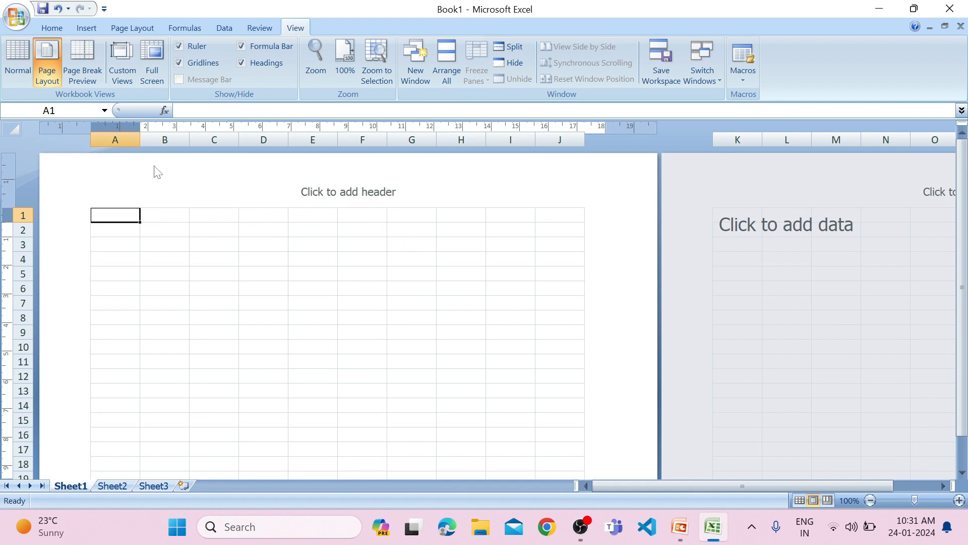
Step: Examine the printed page boundaries and the header, footer and data placeholders across the worksheet's pages
{"action": "scroll", "coordinate": [161, 211], "scroll_direction": "down", "scroll_amount": 7}
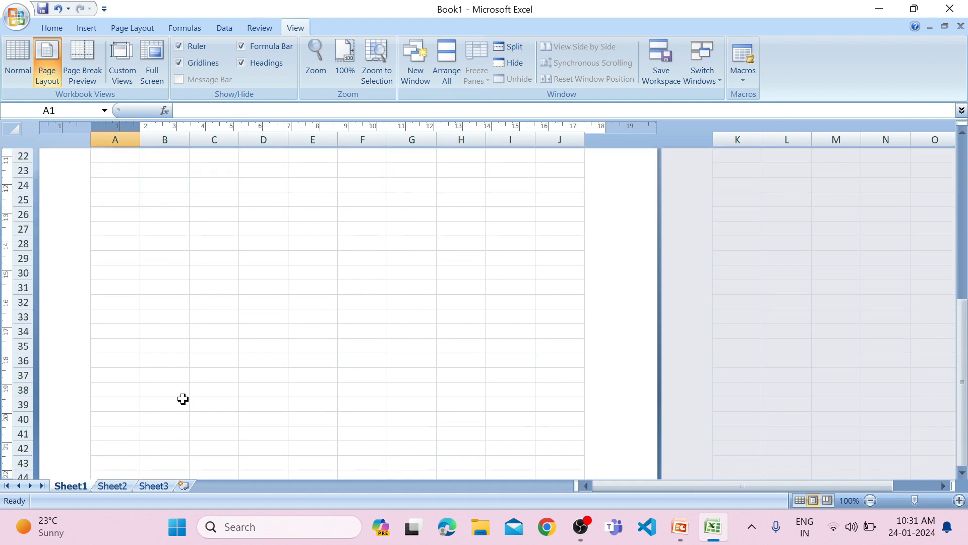
{"action": "scroll", "coordinate": [188, 380], "scroll_direction": "down", "scroll_amount": 20}
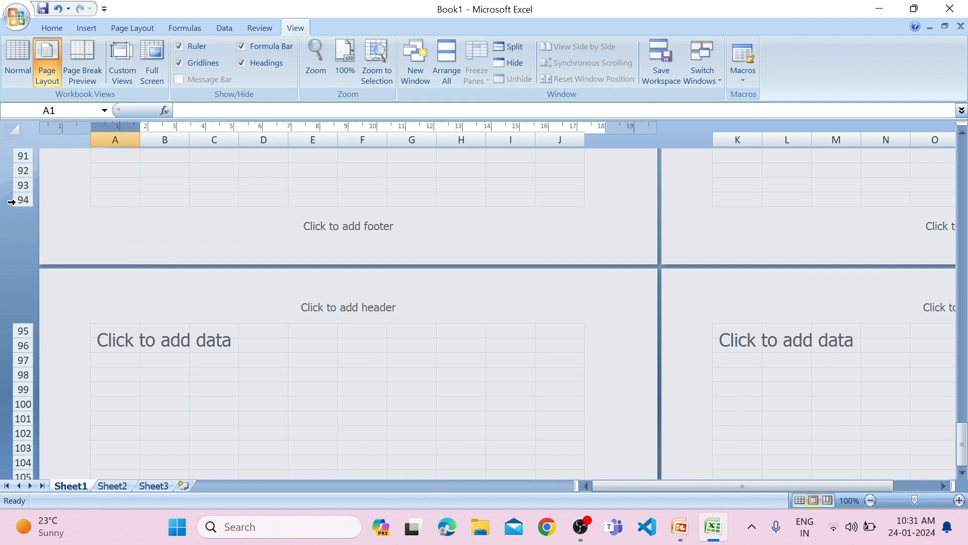
{"action": "scroll", "coordinate": [96, 260], "scroll_direction": "up", "scroll_amount": 15}
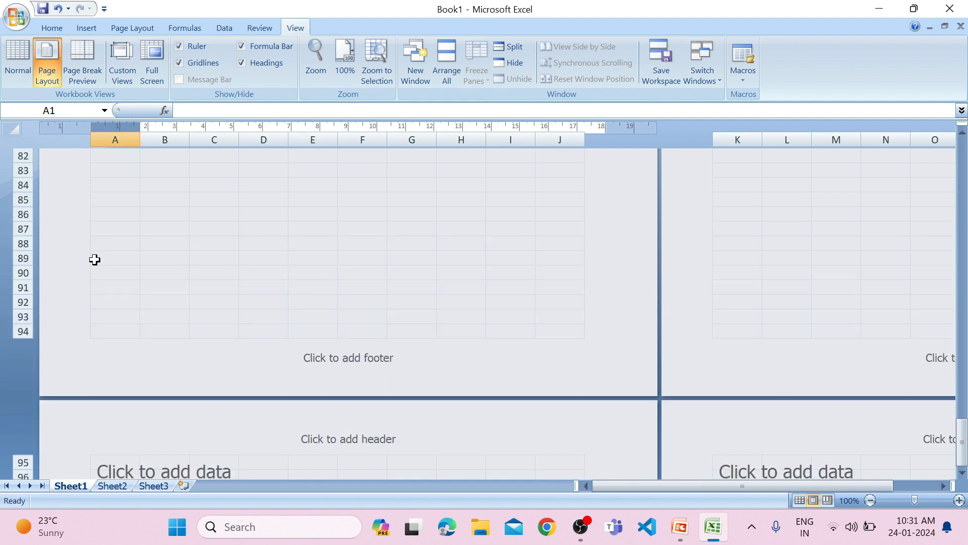
{"action": "scroll", "coordinate": [158, 229], "scroll_direction": "up", "scroll_amount": 3}
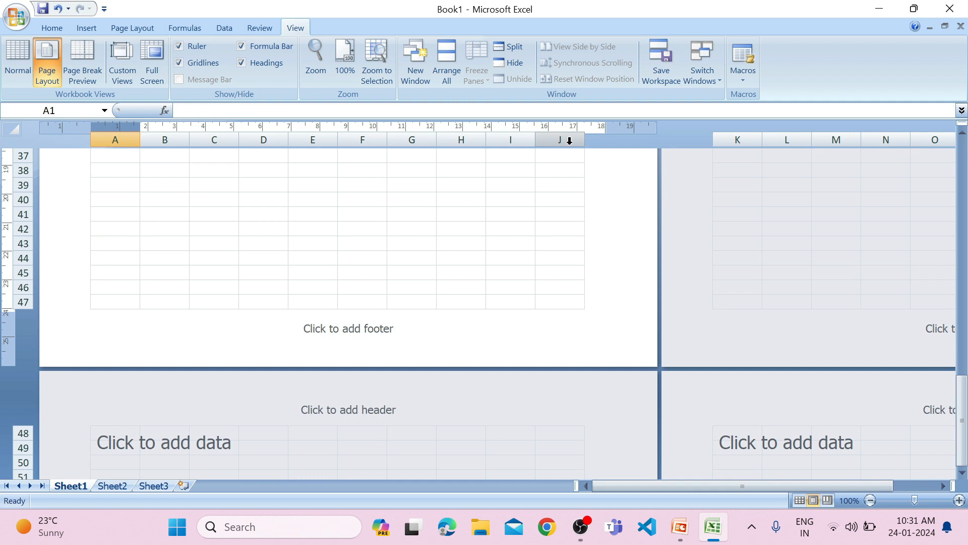
{"action": "scroll", "coordinate": [581, 180], "scroll_direction": "up", "scroll_amount": 5}
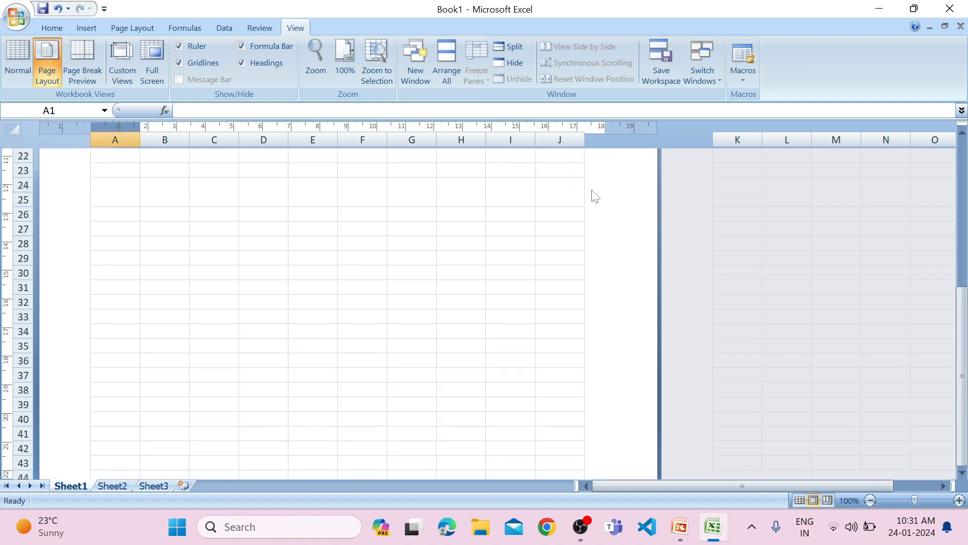
{"action": "scroll", "coordinate": [726, 240], "scroll_direction": "down", "scroll_amount": 8}
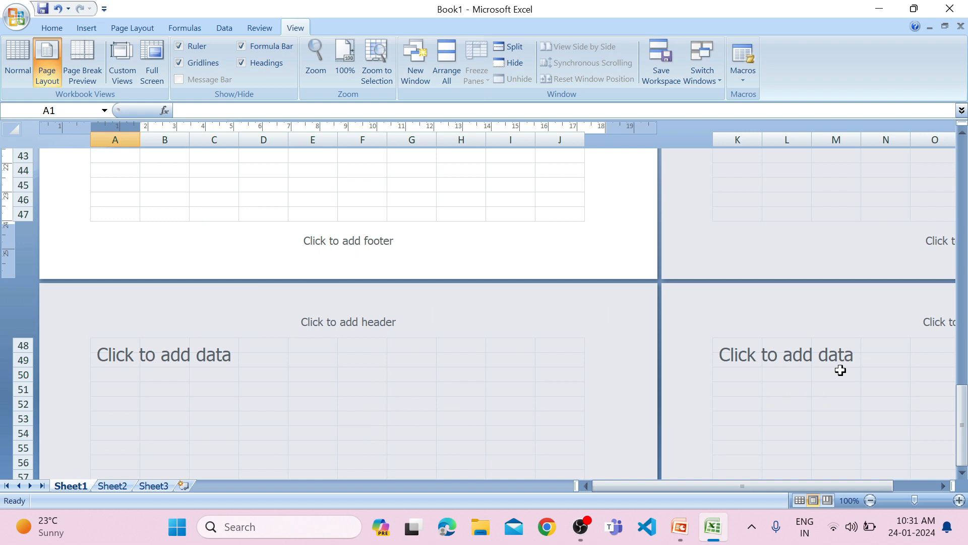
{"action": "scroll", "coordinate": [573, 346], "scroll_direction": "up", "scroll_amount": 15}
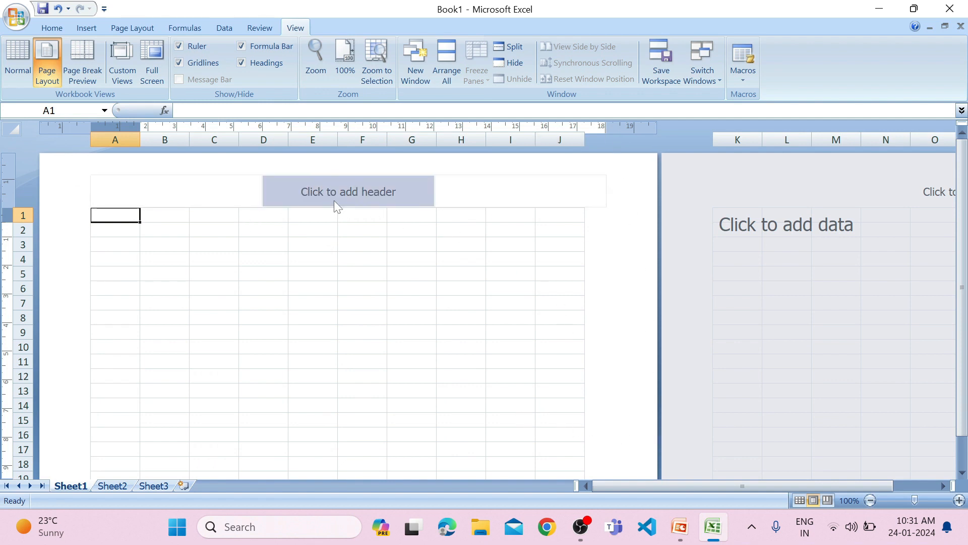
{"action": "scroll", "coordinate": [361, 273], "scroll_direction": "down", "scroll_amount": 8}
{"action": "scroll", "coordinate": [374, 289], "scroll_direction": "down", "scroll_amount": 7}
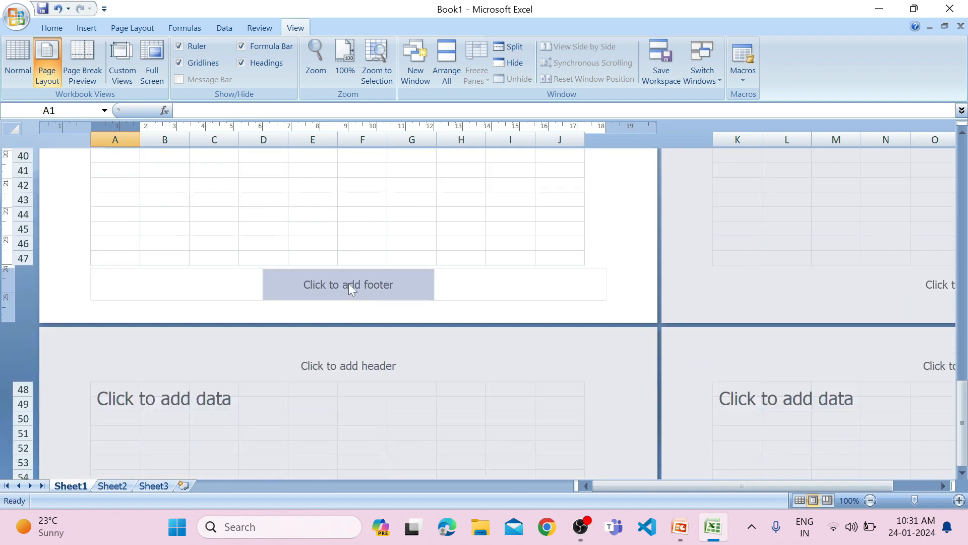
{"action": "scroll", "coordinate": [374, 303], "scroll_direction": "up", "scroll_amount": 10}
{"action": "scroll", "coordinate": [367, 283], "scroll_direction": "up", "scroll_amount": 7}
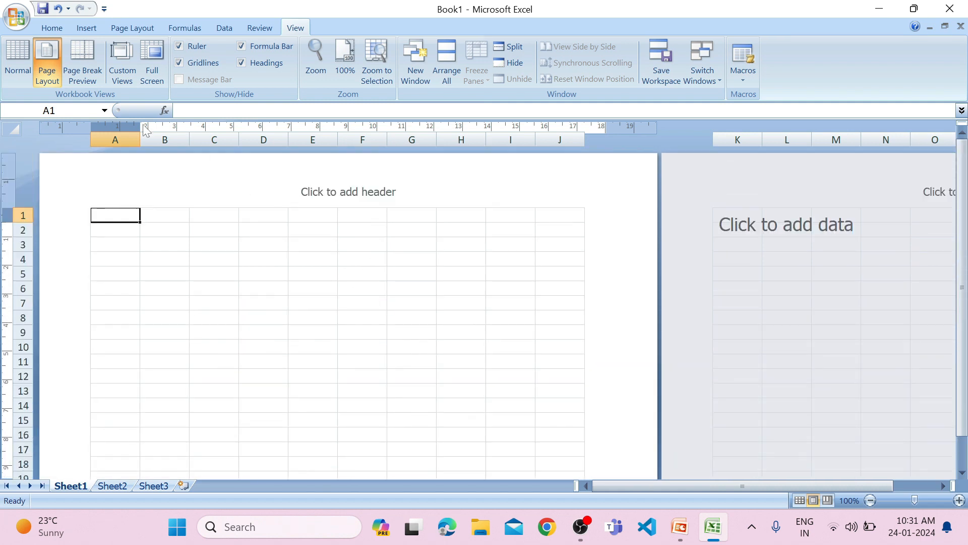
Step: Return the worksheet to Normal view and examine the dotted page-break lines between columns and rows
{"action": "left_click", "coordinate": [18, 62]}
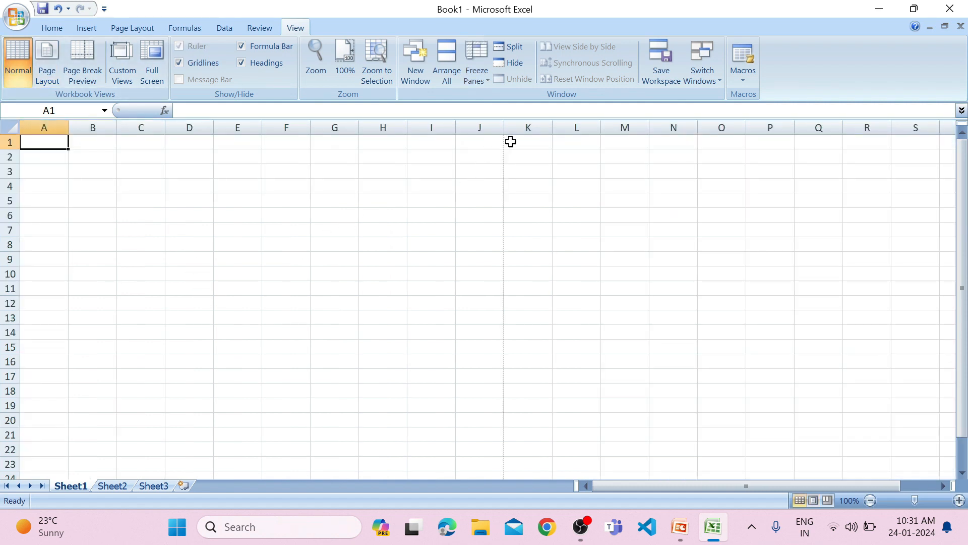
{"action": "scroll", "coordinate": [504, 381], "scroll_direction": "down", "scroll_amount": 6}
{"action": "scroll", "coordinate": [504, 381], "scroll_direction": "down", "scroll_amount": 20}
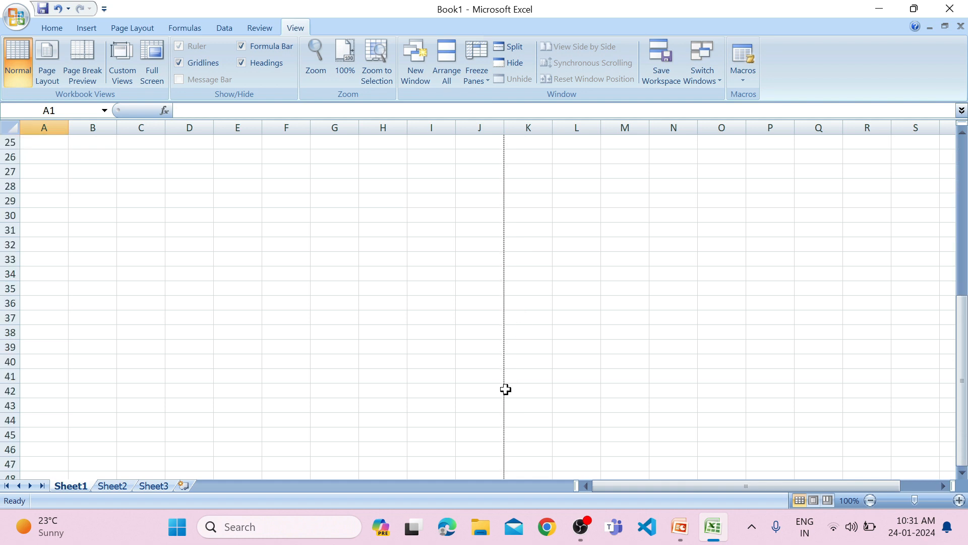
{"action": "scroll", "coordinate": [507, 392], "scroll_direction": "down", "scroll_amount": 10}
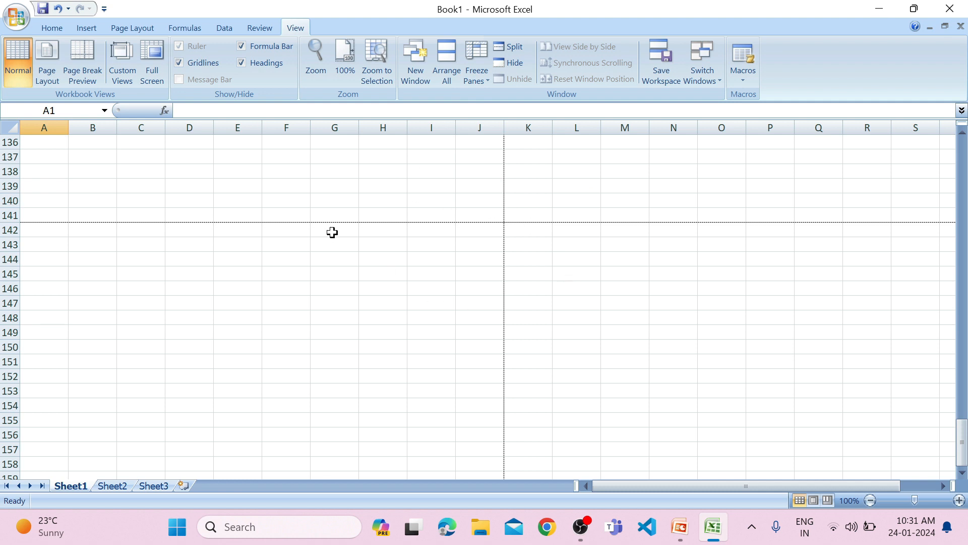
{"action": "scroll", "coordinate": [378, 270], "scroll_direction": "up", "scroll_amount": 6}
{"action": "scroll", "coordinate": [378, 272], "scroll_direction": "up", "scroll_amount": 6}
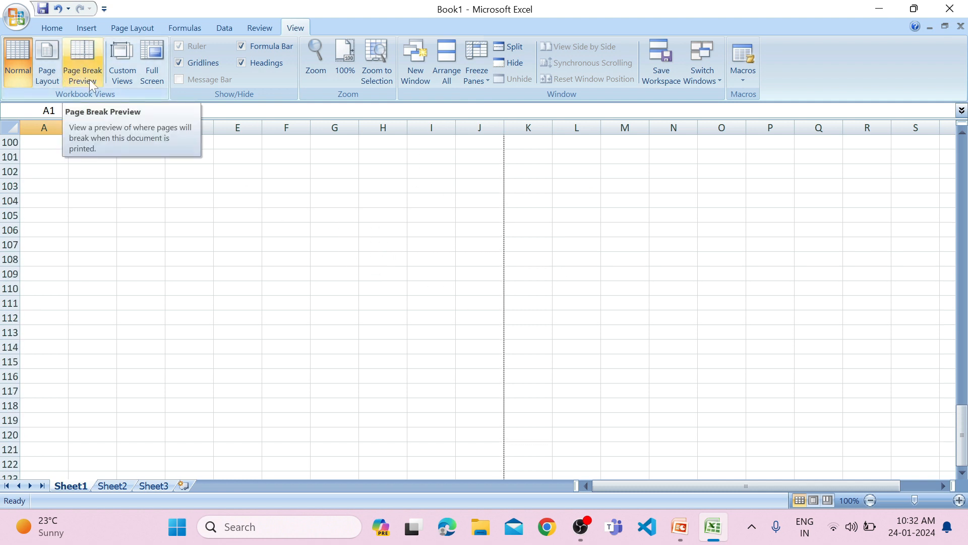
Step: Go back to the start of the sheet and select a block of cells from B3 across to column H
{"action": "key", "text": "ctrl+Home"}
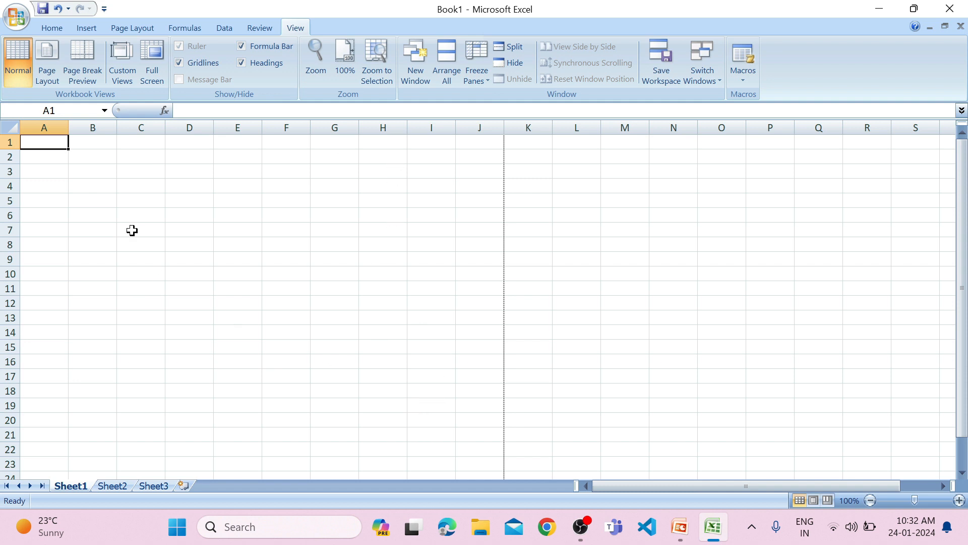
{"action": "left_click", "coordinate": [108, 172]}
{"action": "left_click_drag", "start_coordinate": [99, 168], "coordinate": [373, 324]}
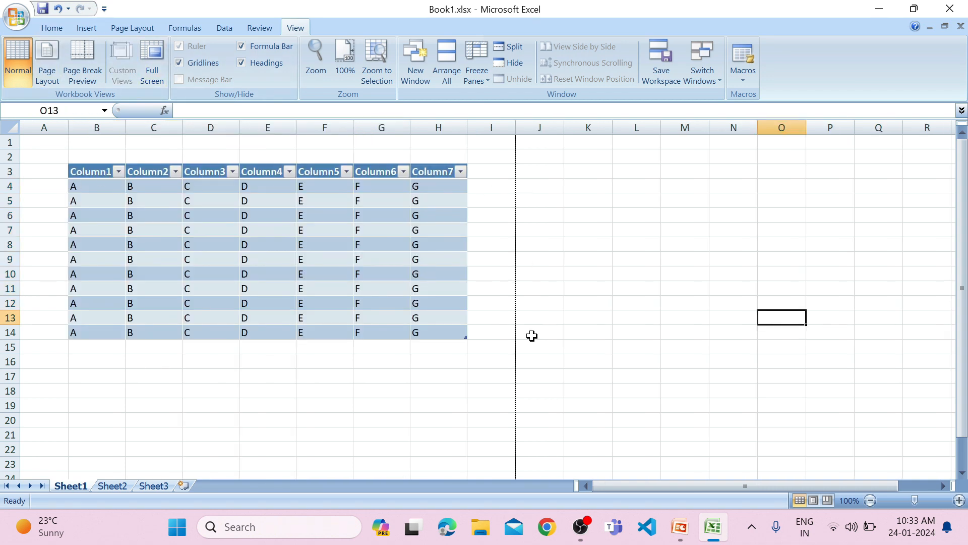
Step: Show the sheet containing the seven-column table in Page Break Preview and dismiss the welcome dialog
{"action": "left_click", "coordinate": [484, 332]}
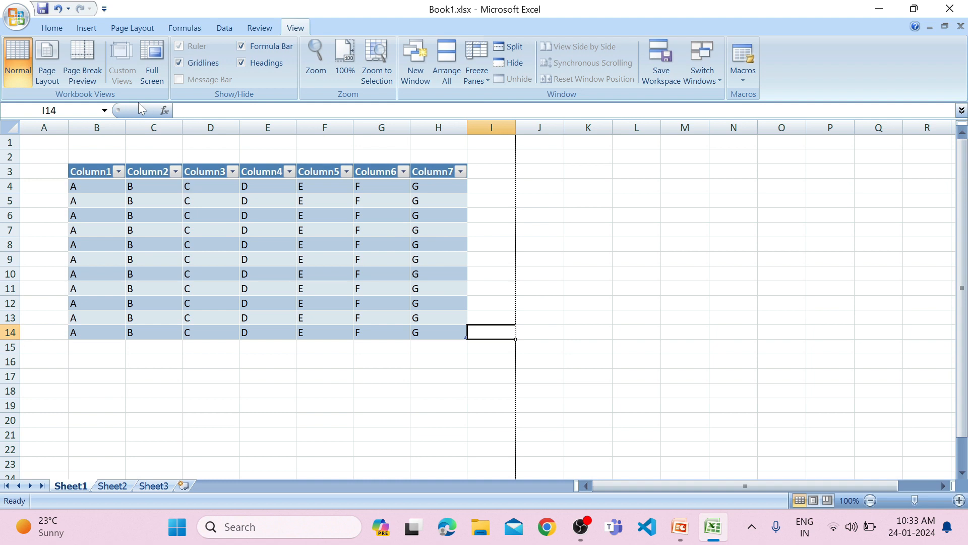
{"action": "left_click", "coordinate": [80, 79]}
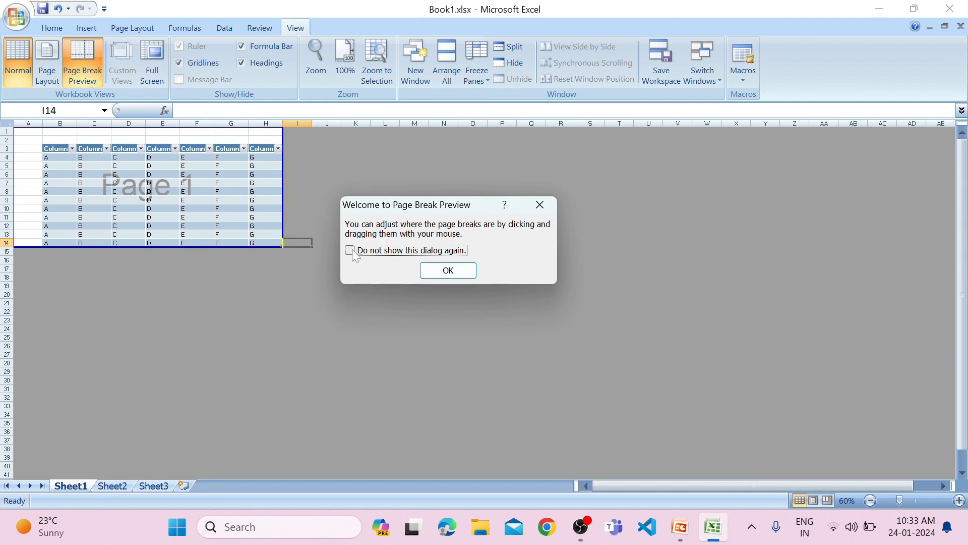
{"action": "left_click", "coordinate": [449, 272]}
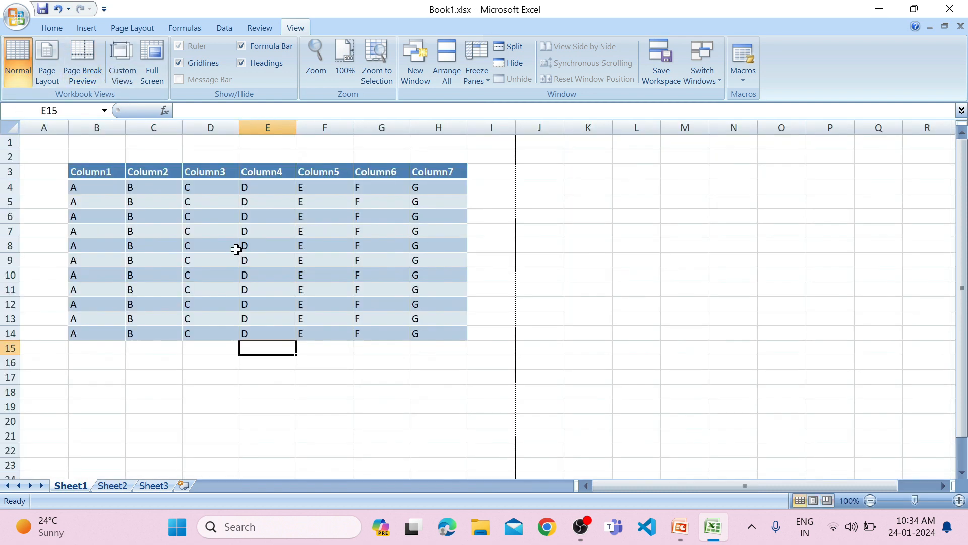
{"action": "left_click", "coordinate": [154, 289]}
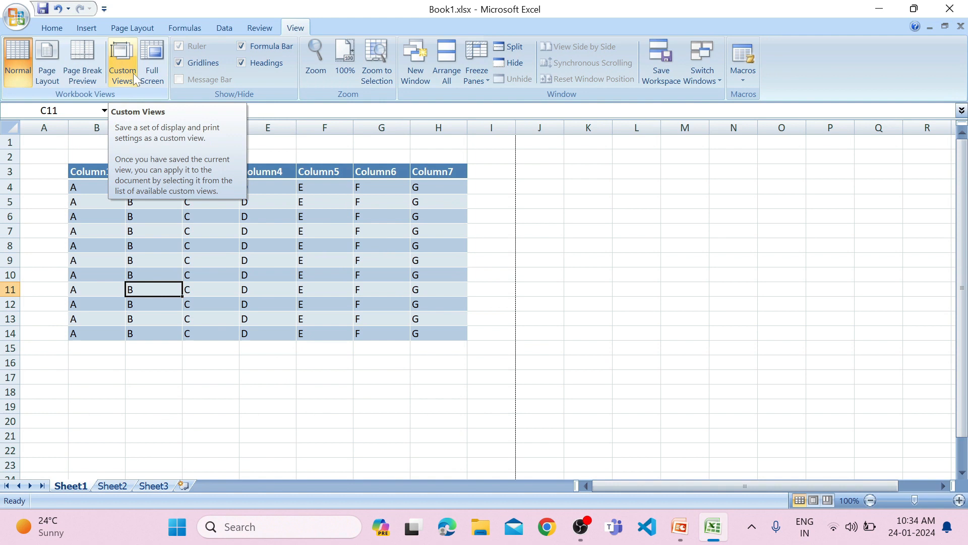
{"action": "left_click_drag", "start_coordinate": [91, 171], "coordinate": [443, 348]}
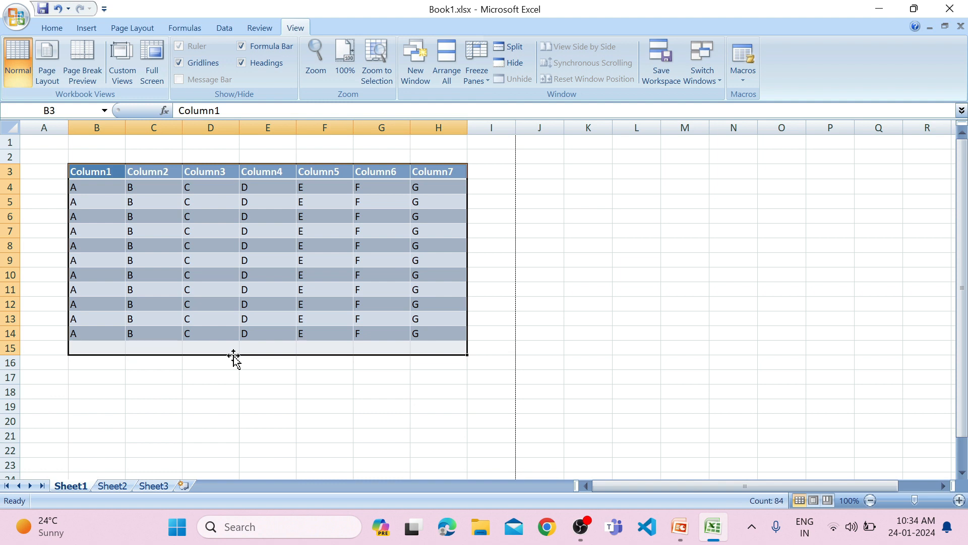
{"action": "left_click", "coordinate": [209, 304]}
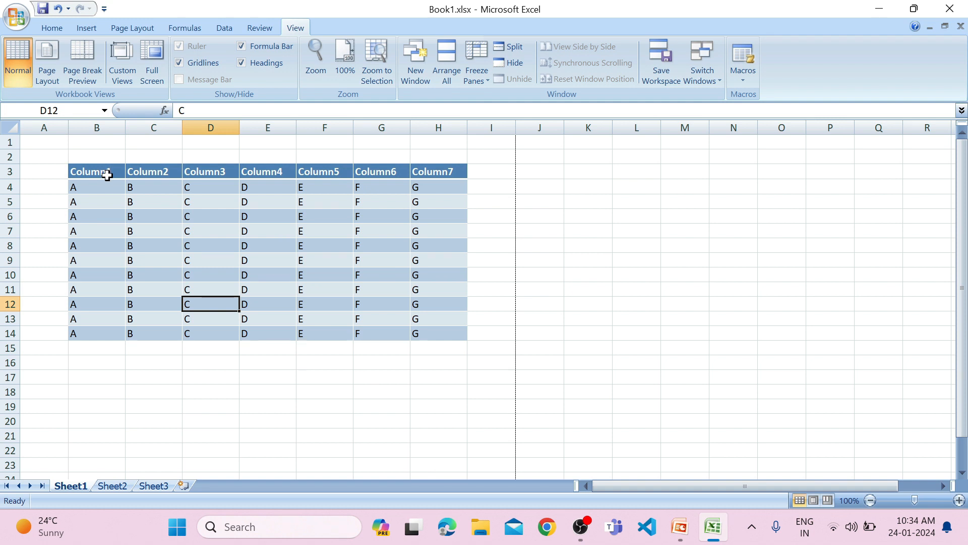
Step: Select B3:H8 and save a custom view named 1 TABLE, including print settings and hidden rows, columns and filter settings
{"action": "left_click_drag", "start_coordinate": [107, 175], "coordinate": [426, 248]}
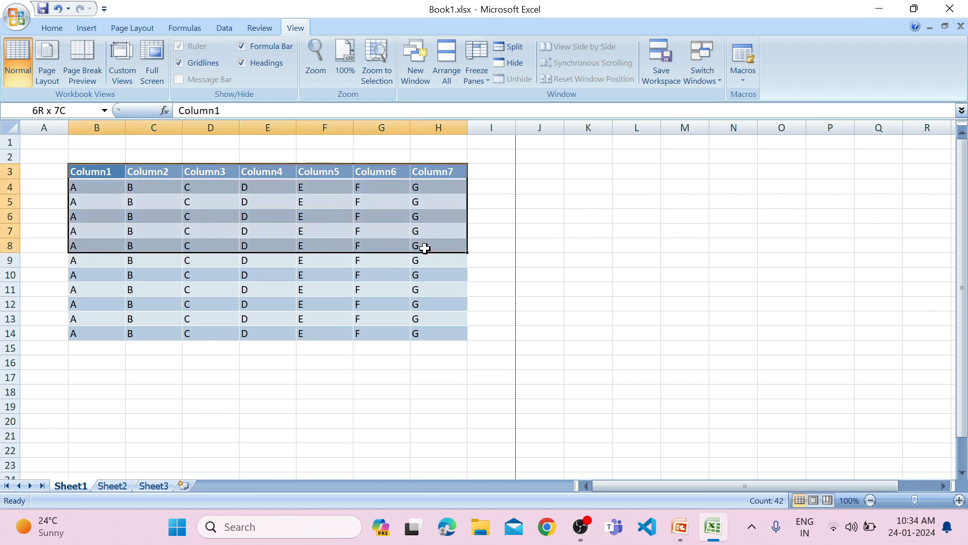
{"action": "left_click", "coordinate": [125, 80]}
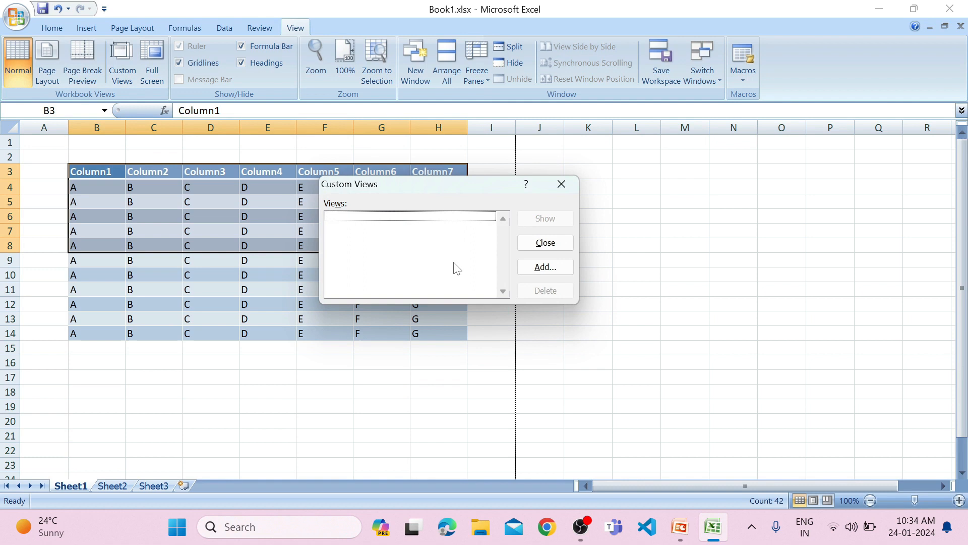
{"action": "left_click", "coordinate": [552, 275]}
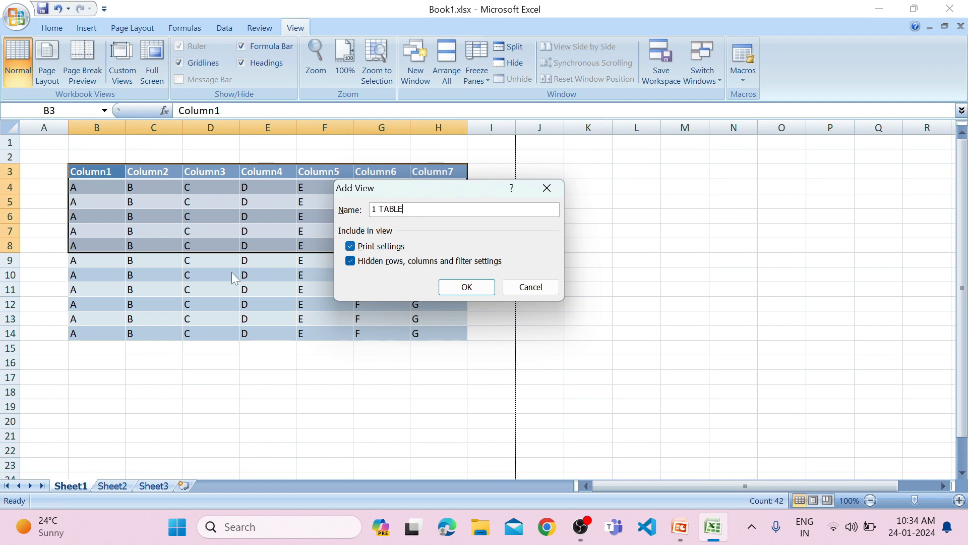
{"action": "left_click", "coordinate": [476, 288]}
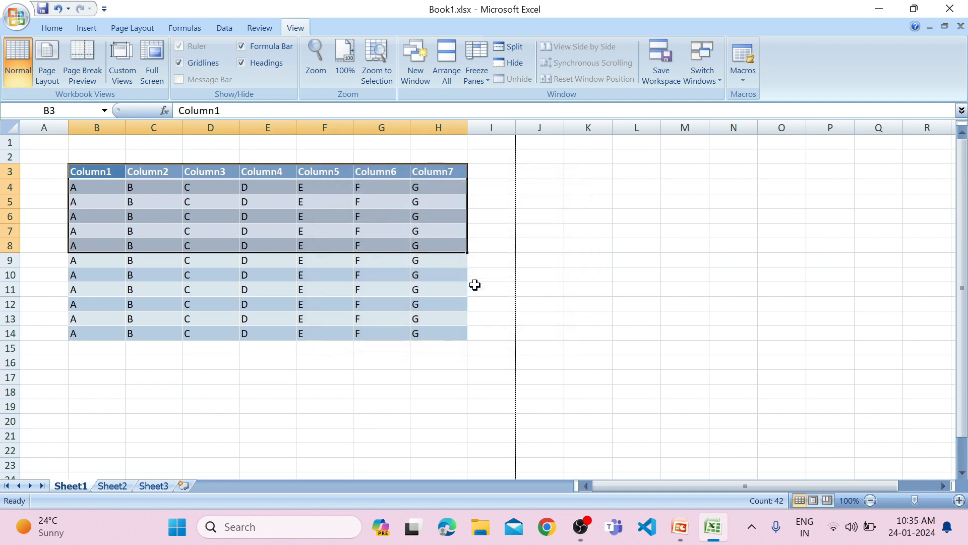
Step: Select cell E49 far below the table, then restore the saved custom view 1 TABLE
{"action": "scroll", "coordinate": [458, 325], "scroll_direction": "down", "scroll_amount": 9}
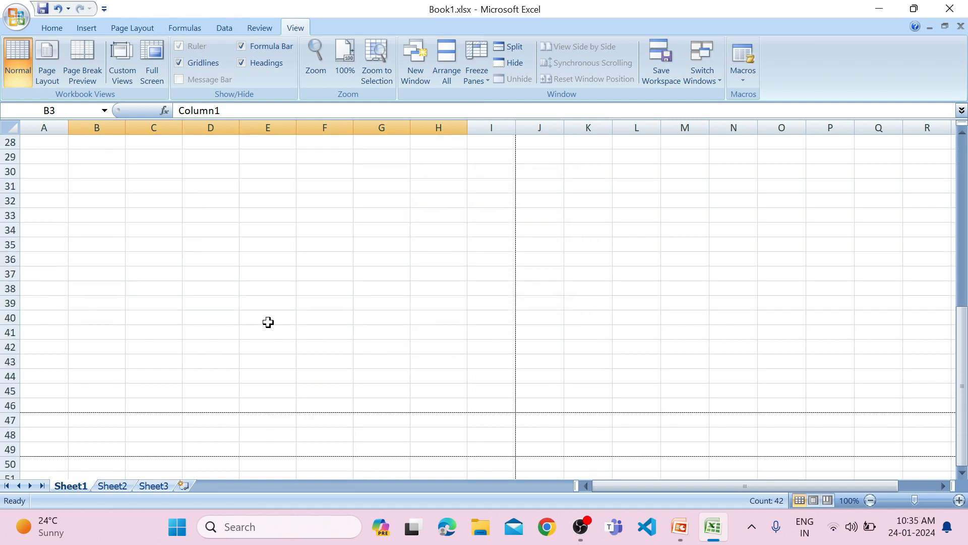
{"action": "scroll", "coordinate": [279, 196], "scroll_direction": "down", "scroll_amount": 2}
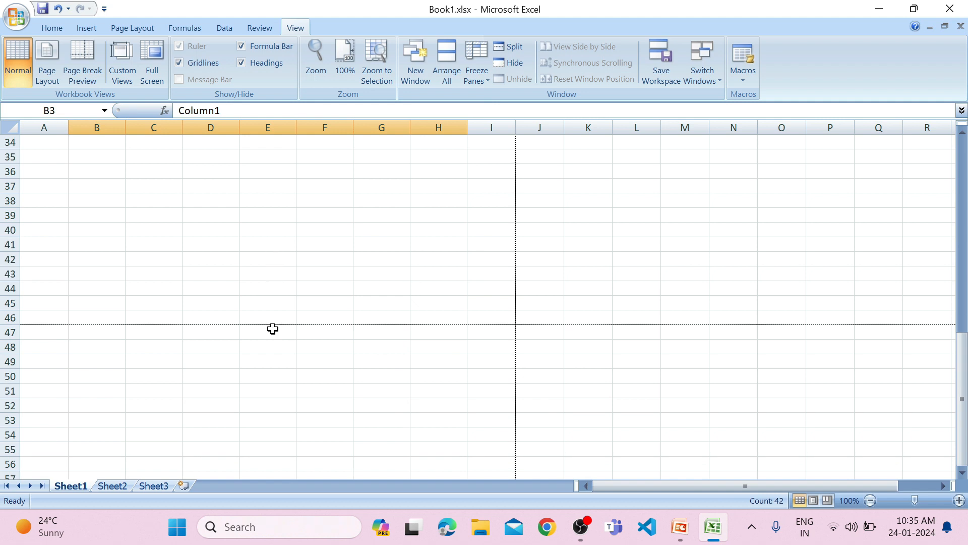
{"action": "left_click", "coordinate": [272, 362]}
{"action": "left_click", "coordinate": [121, 73]}
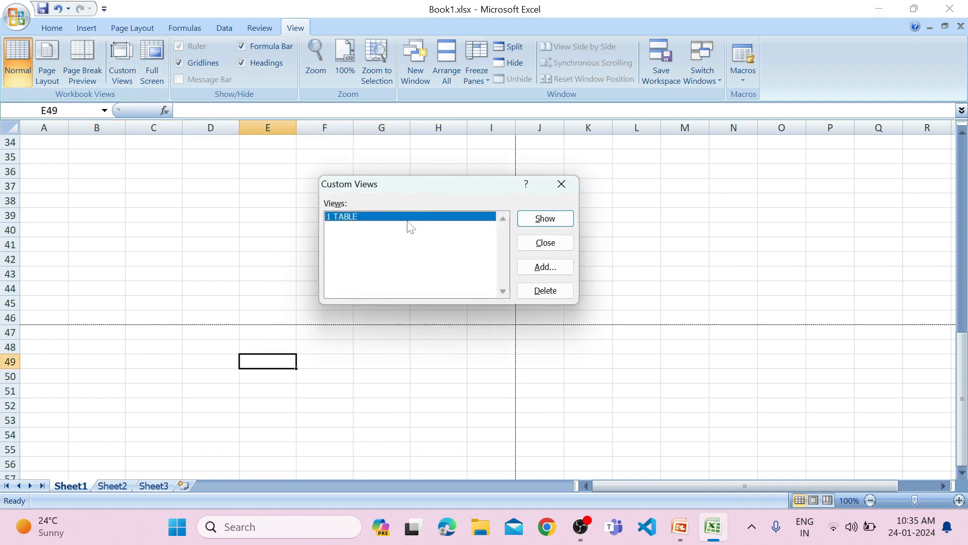
{"action": "left_click", "coordinate": [546, 218]}
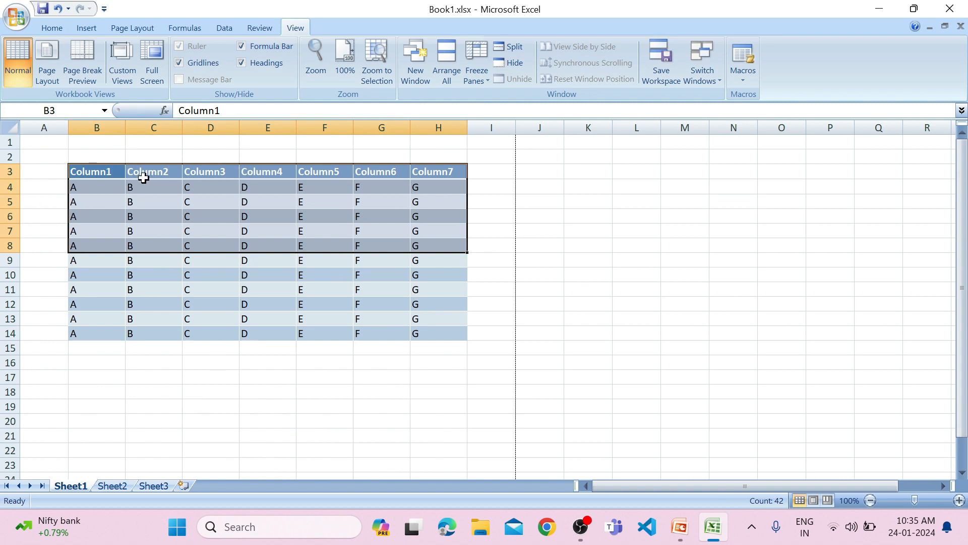
Step: Go to Sheet2 and show the custom view 1 TABLE from there
{"action": "left_click", "coordinate": [111, 484]}
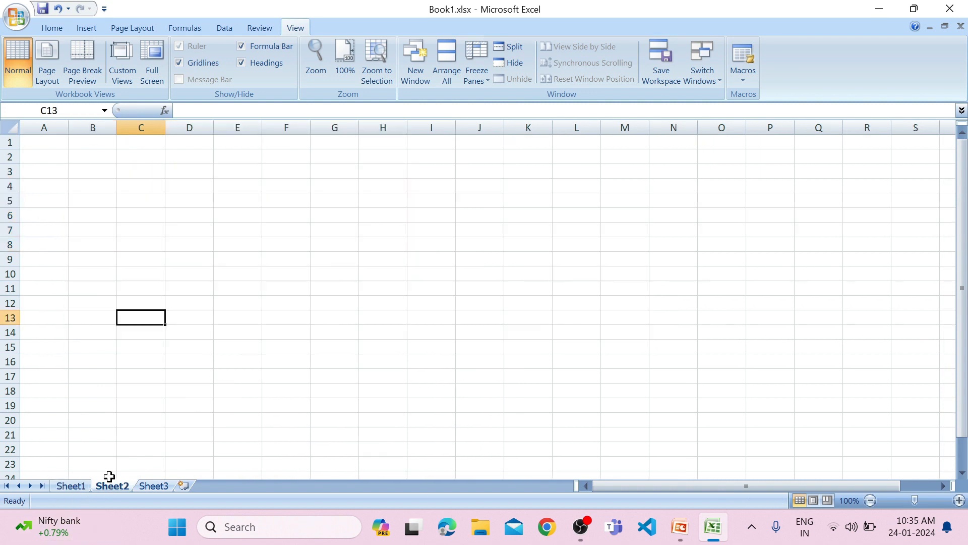
{"action": "left_click", "coordinate": [134, 75]}
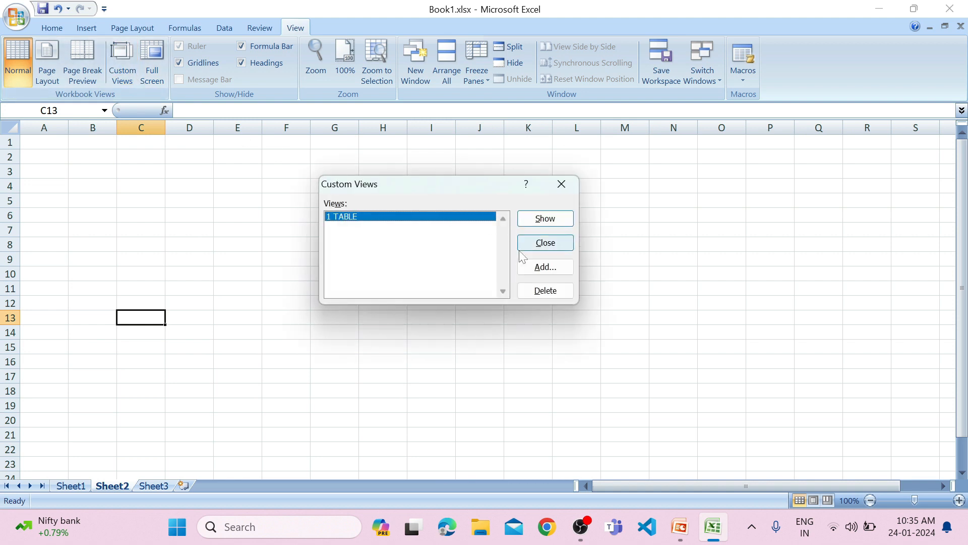
{"action": "left_click", "coordinate": [538, 220]}
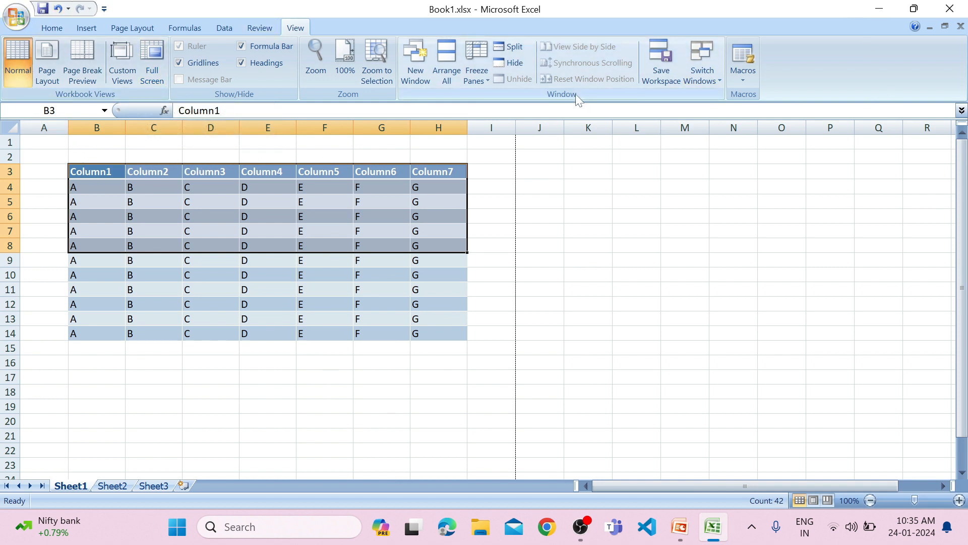
Step: Show the worksheet in Full Screen view and return to the regular window
{"action": "left_click", "coordinate": [149, 67]}
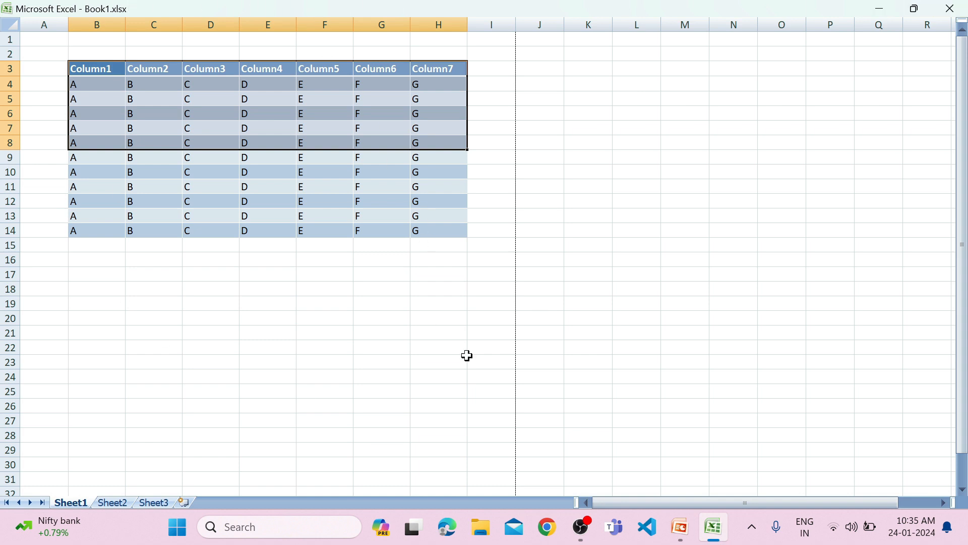
{"action": "key", "text": "Escape"}
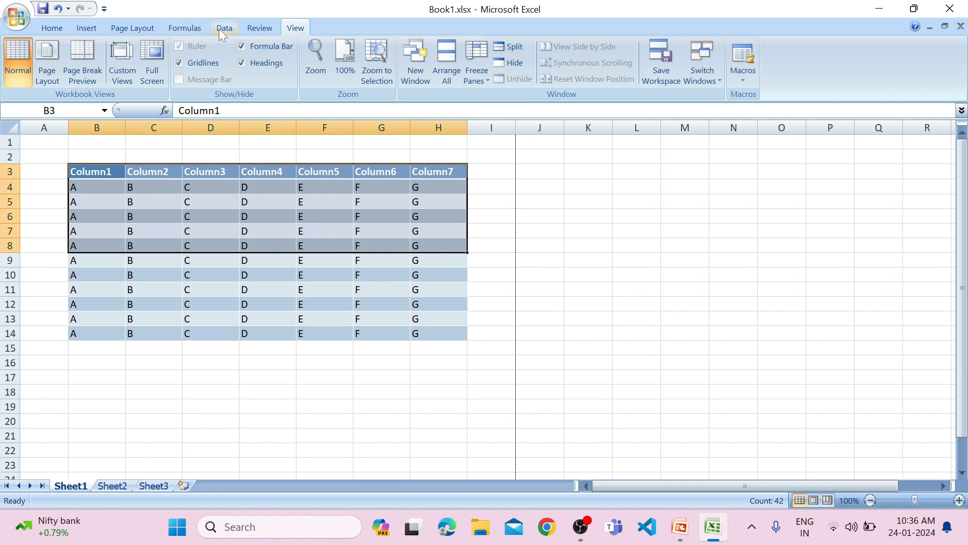
Step: Hide the worksheet gridlines through the page layout sheet options and show them again
{"action": "left_click", "coordinate": [146, 29]}
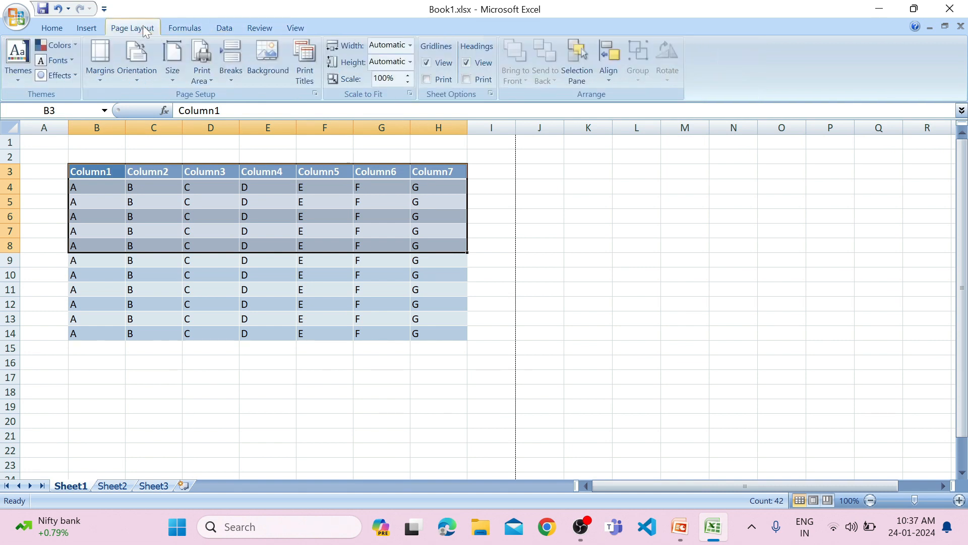
{"action": "left_click", "coordinate": [426, 65]}
{"action": "left_click", "coordinate": [426, 65]}
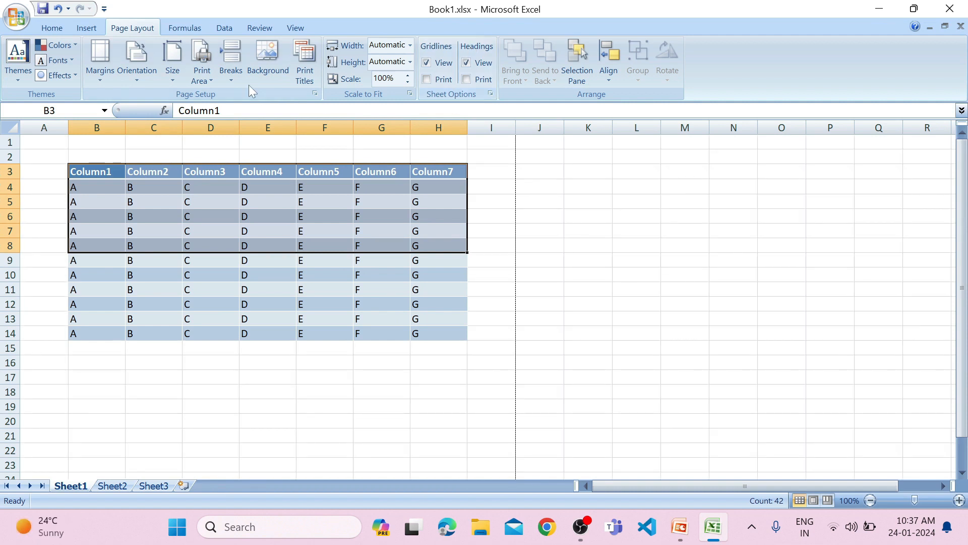
Step: Select cell I9, adjust the right page margin in Page Layout view so the first page ends after column H, and return to Normal view
{"action": "left_click", "coordinate": [295, 29]}
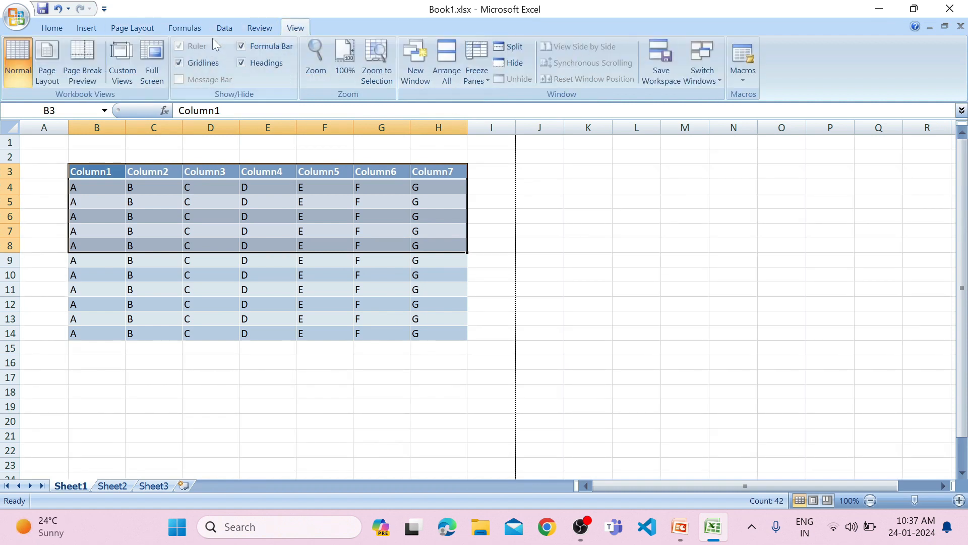
{"action": "left_click", "coordinate": [492, 260]}
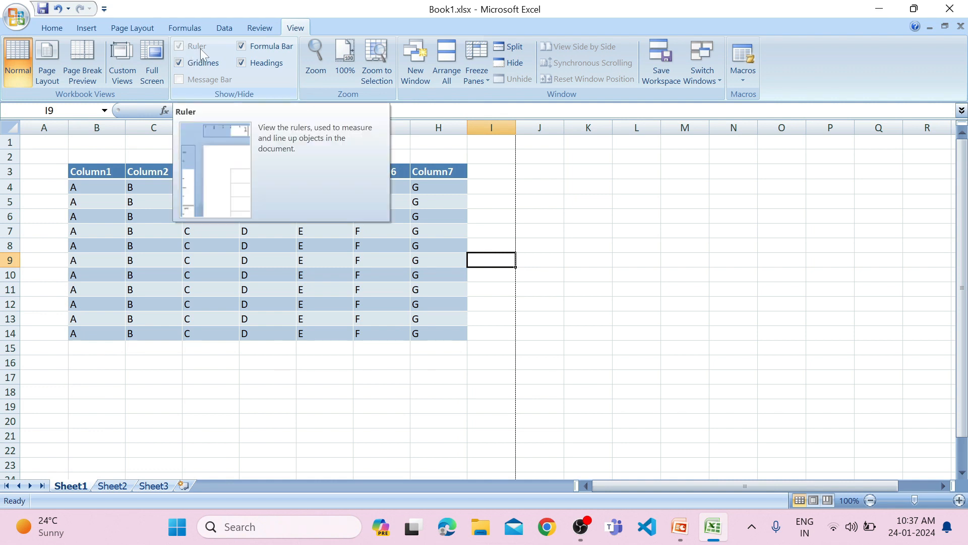
{"action": "left_click", "coordinate": [48, 75]}
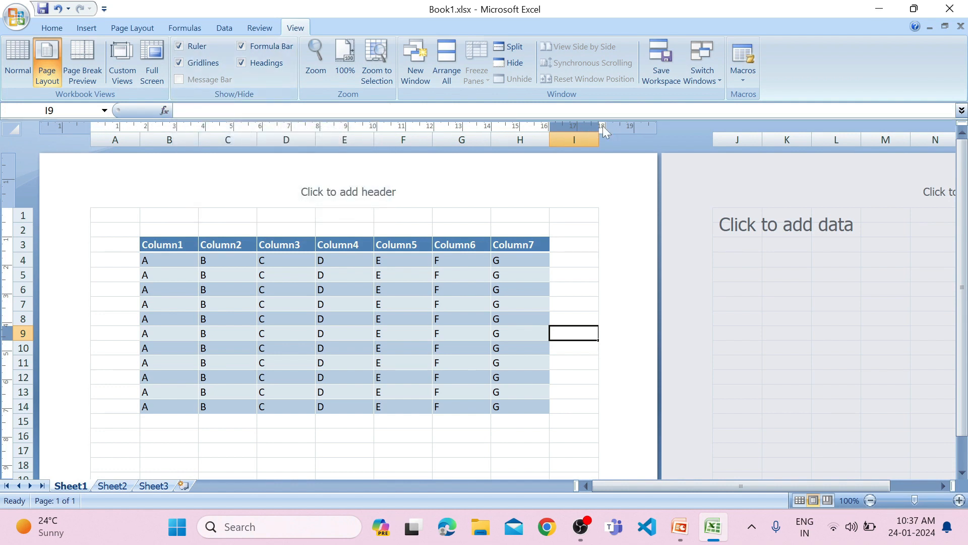
{"action": "left_click_drag", "start_coordinate": [599, 126], "coordinate": [659, 128]}
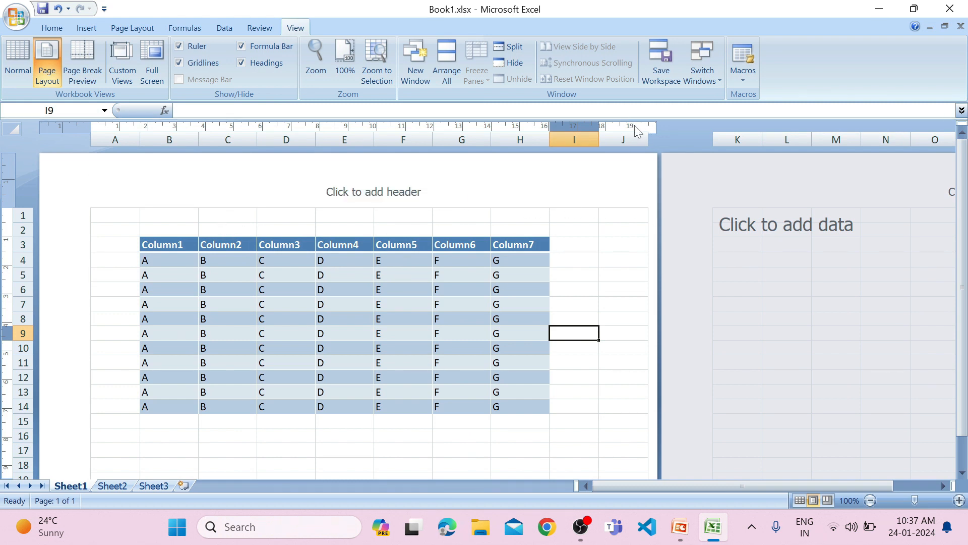
{"action": "left_click_drag", "start_coordinate": [656, 130], "coordinate": [557, 130]}
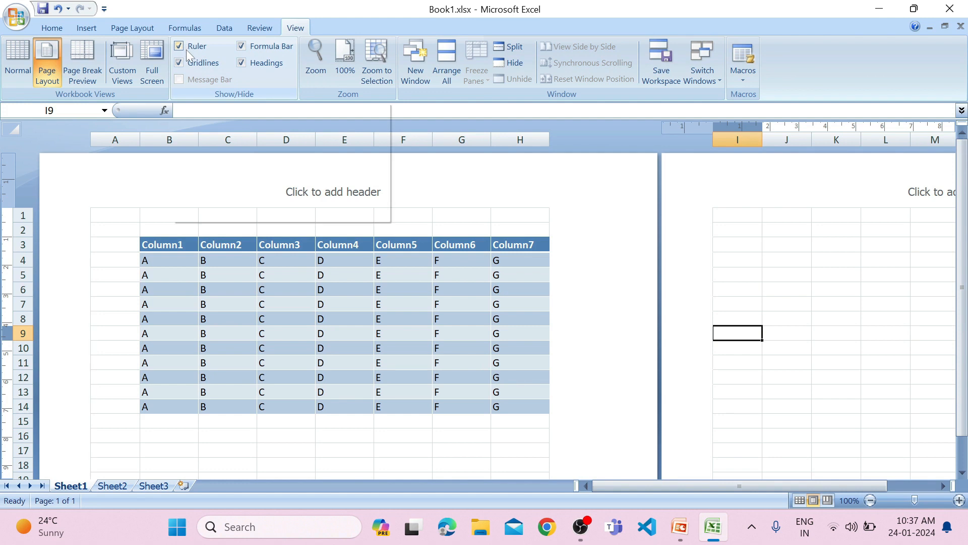
{"action": "left_click", "coordinate": [29, 68]}
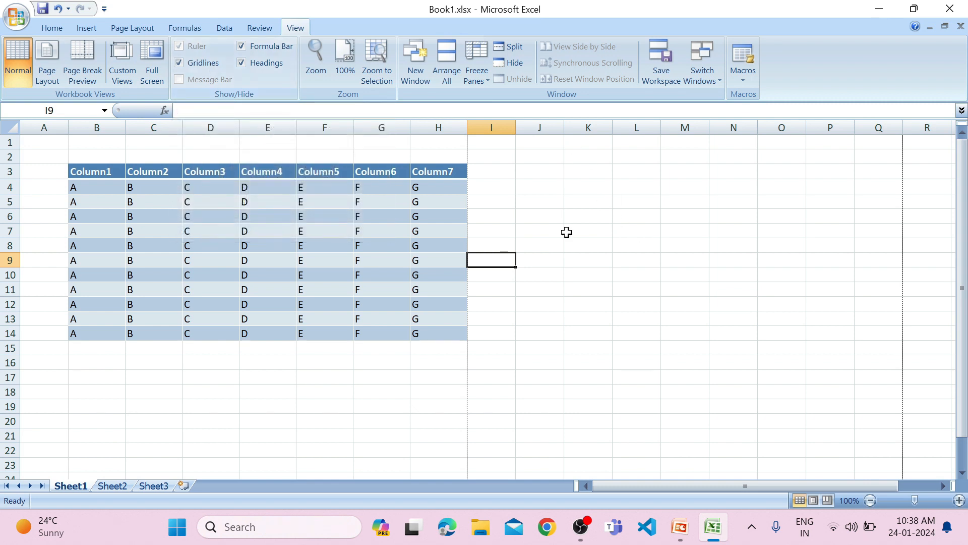
Step: Turn the gridlines off and back on using the view display options
{"action": "left_click", "coordinate": [183, 63]}
{"action": "left_click", "coordinate": [183, 64]}
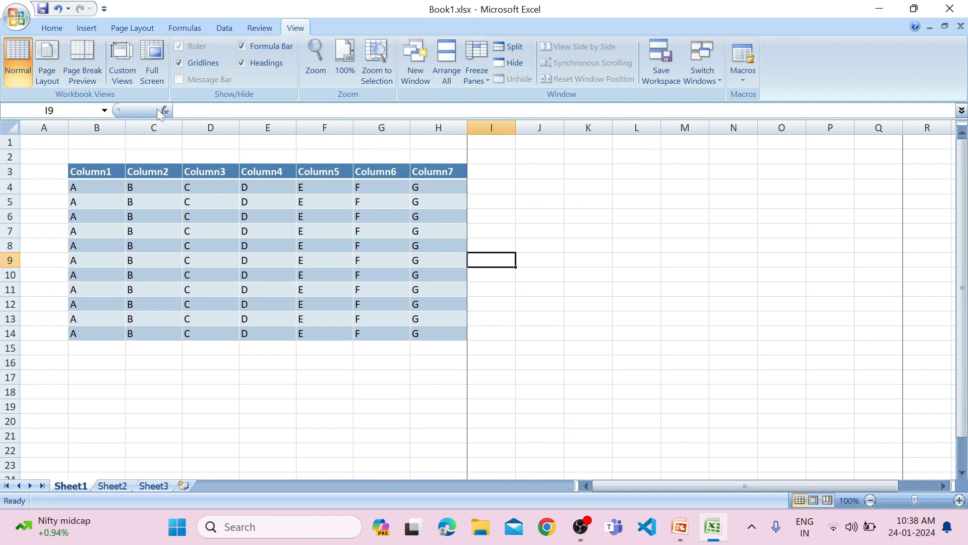
Step: Select cell D1, hide and redisplay the formula bar, and do the same with the row and column headings
{"action": "left_click", "coordinate": [270, 110]}
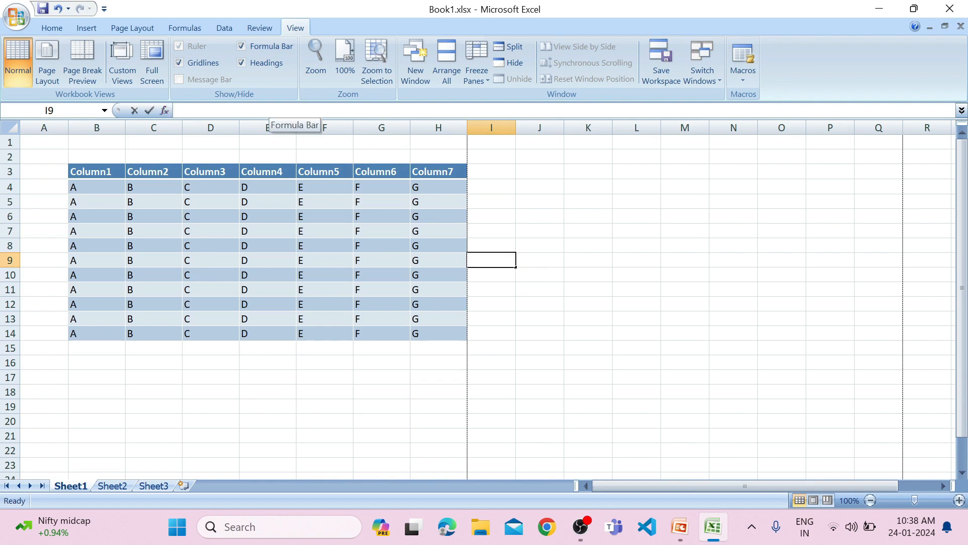
{"action": "left_click", "coordinate": [166, 142]}
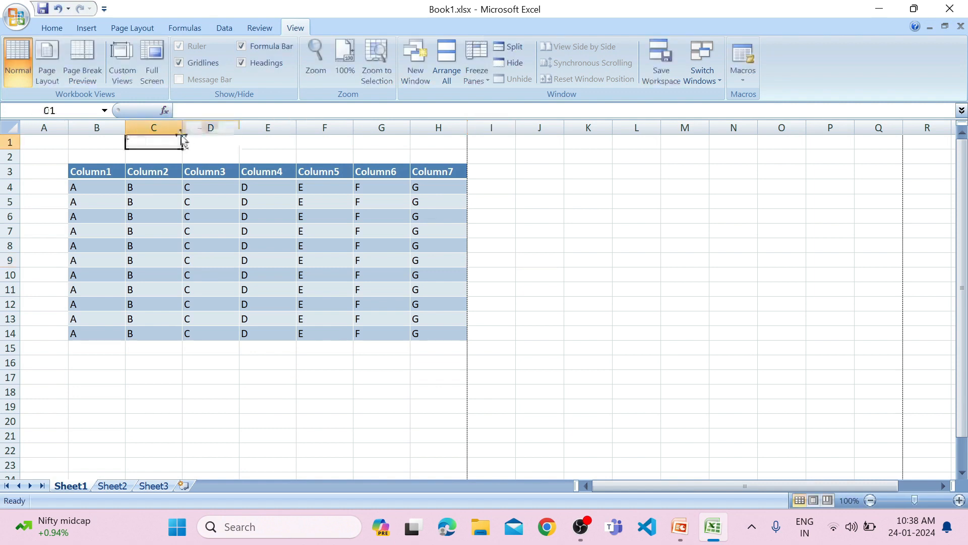
{"action": "left_click", "coordinate": [230, 142]}
{"action": "left_click", "coordinate": [242, 46]}
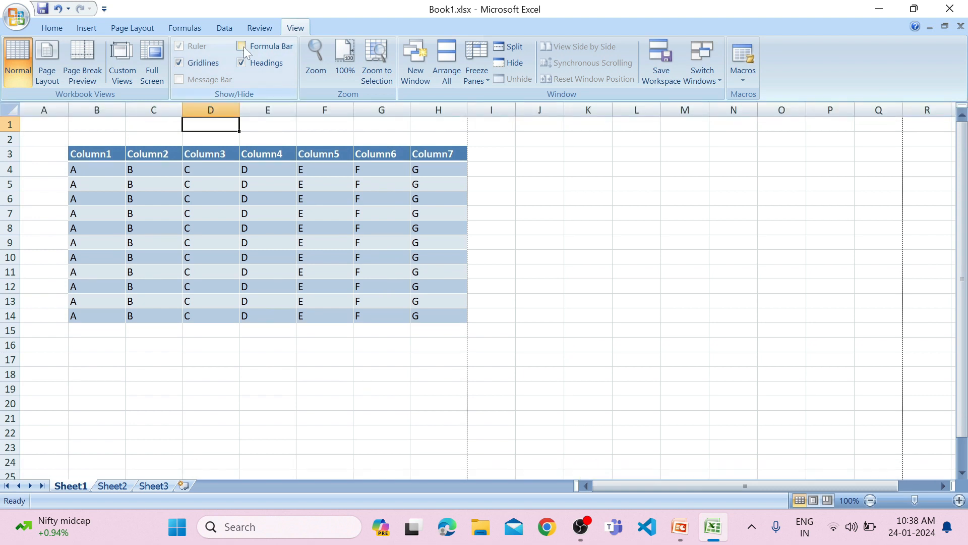
{"action": "left_click", "coordinate": [242, 47]}
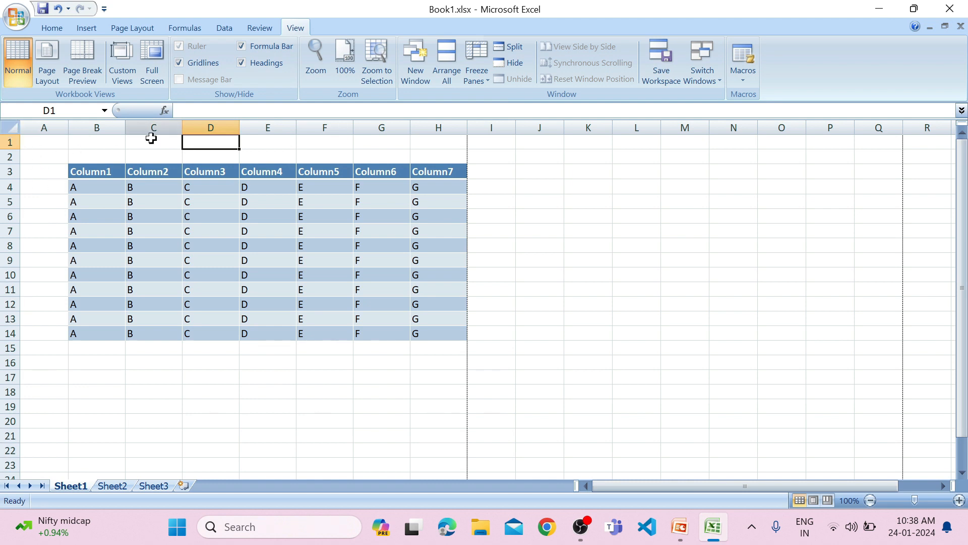
{"action": "left_click", "coordinate": [242, 63]}
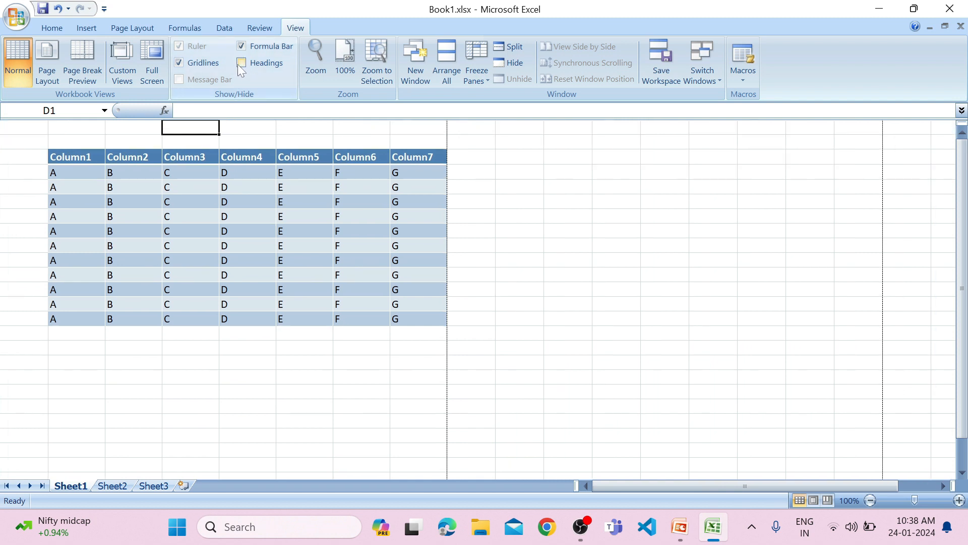
{"action": "left_click", "coordinate": [242, 62]}
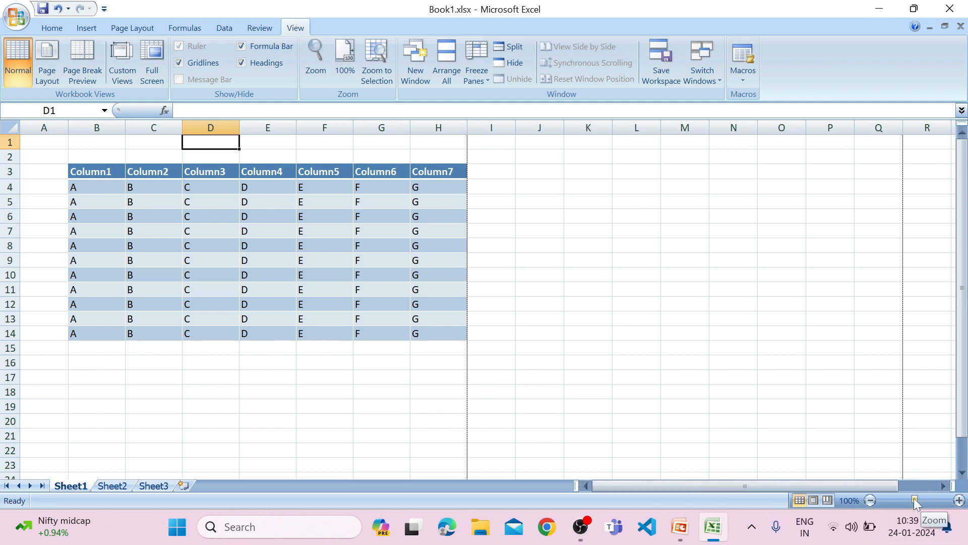
Step: Zoom the sheet out to 10%, in to 400%, and back to 100%
{"action": "left_click_drag", "start_coordinate": [915, 500], "coordinate": [879, 502]}
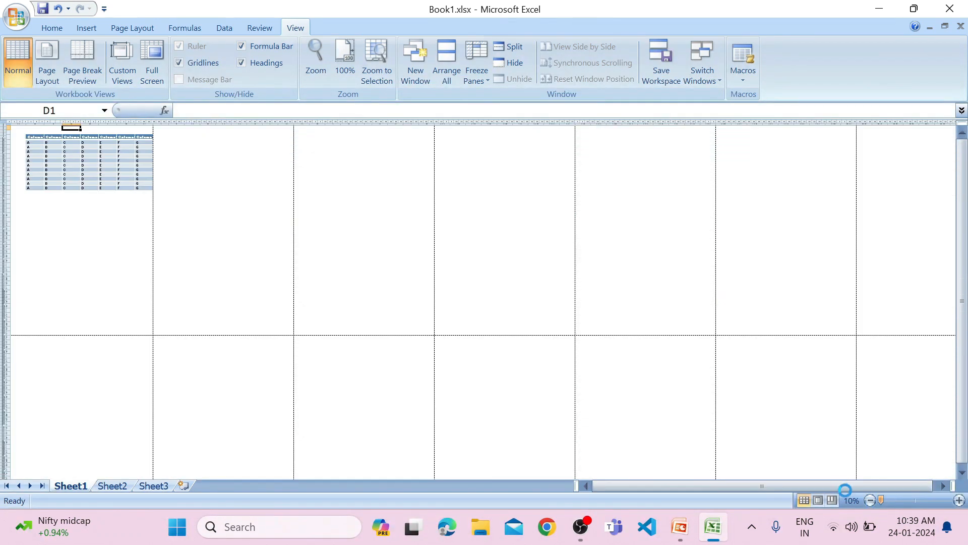
{"action": "left_click_drag", "start_coordinate": [876, 500], "coordinate": [959, 500]}
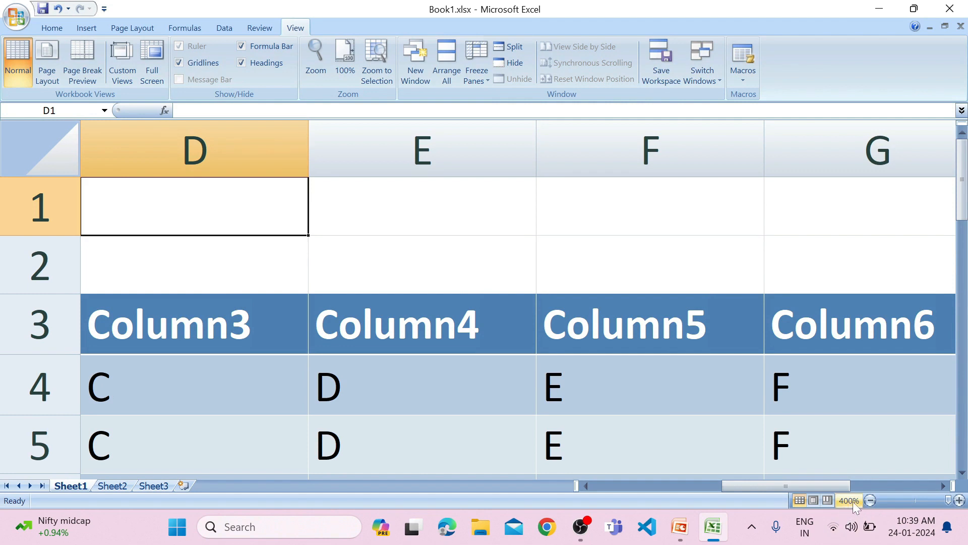
{"action": "left_click", "coordinate": [916, 500]}
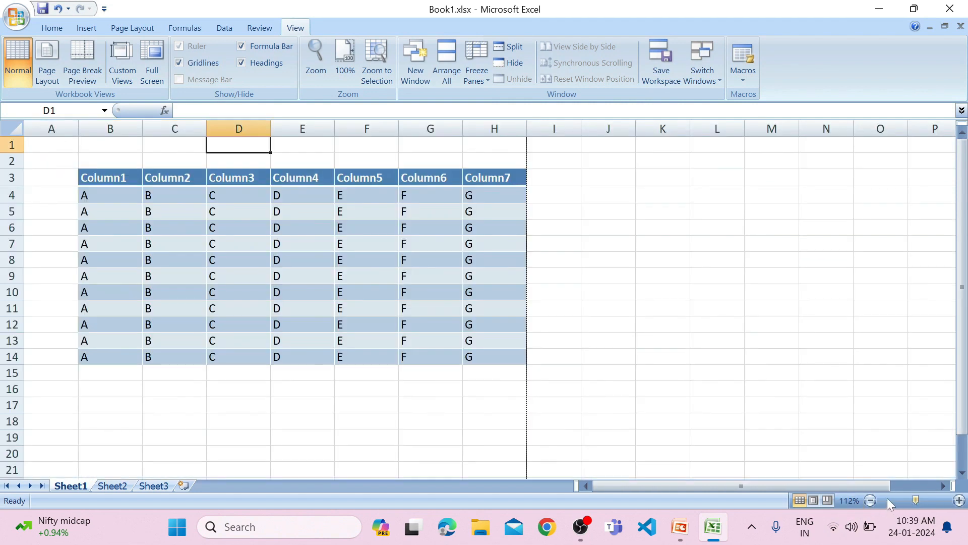
{"action": "left_click", "coordinate": [871, 500]}
{"action": "left_click", "coordinate": [871, 500]}
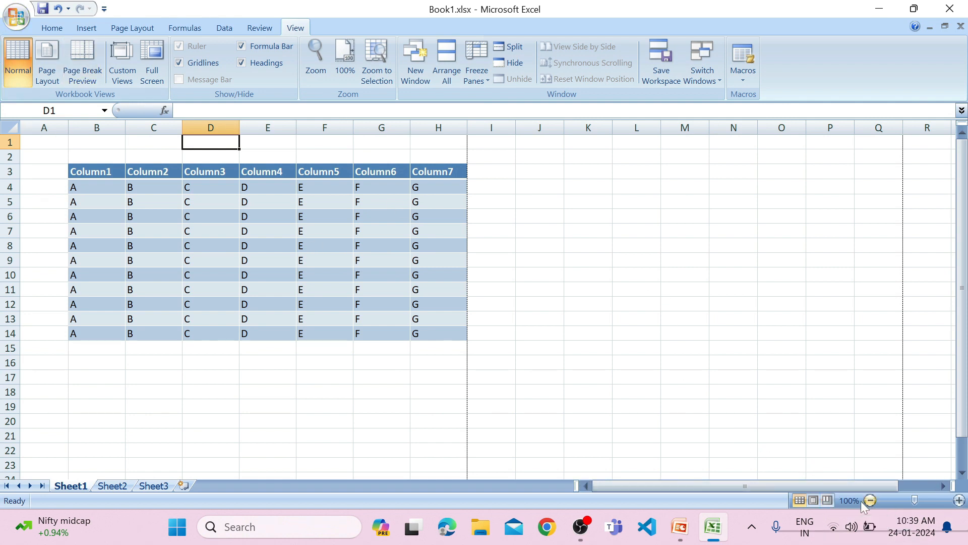
Step: Set the sheet magnification to the preset 75% with the Zoom command
{"action": "left_click", "coordinate": [309, 74]}
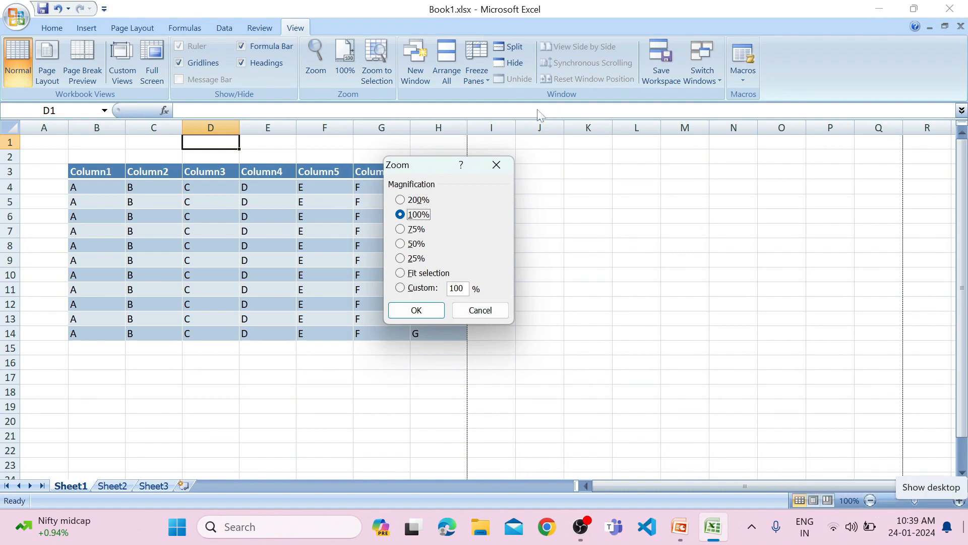
{"action": "left_click", "coordinate": [404, 231]}
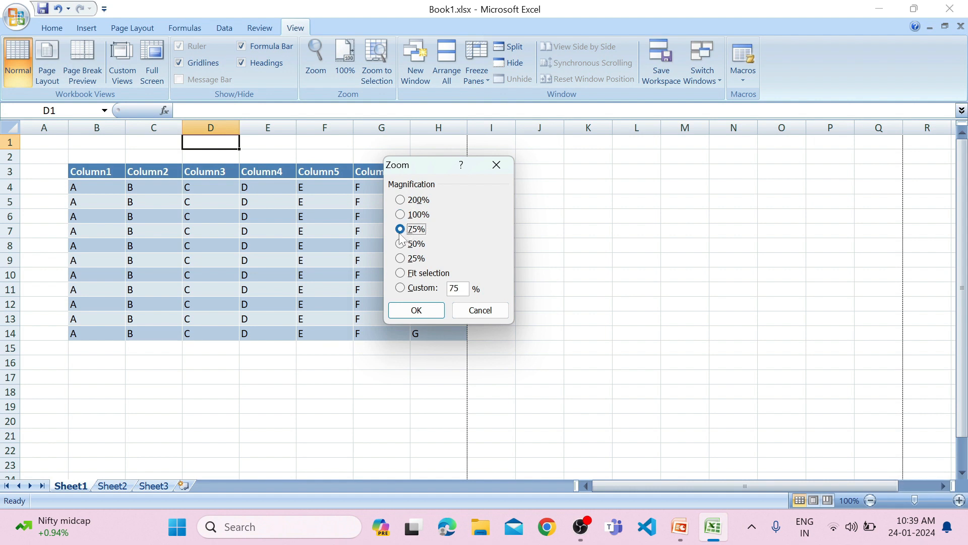
{"action": "left_click", "coordinate": [431, 310]}
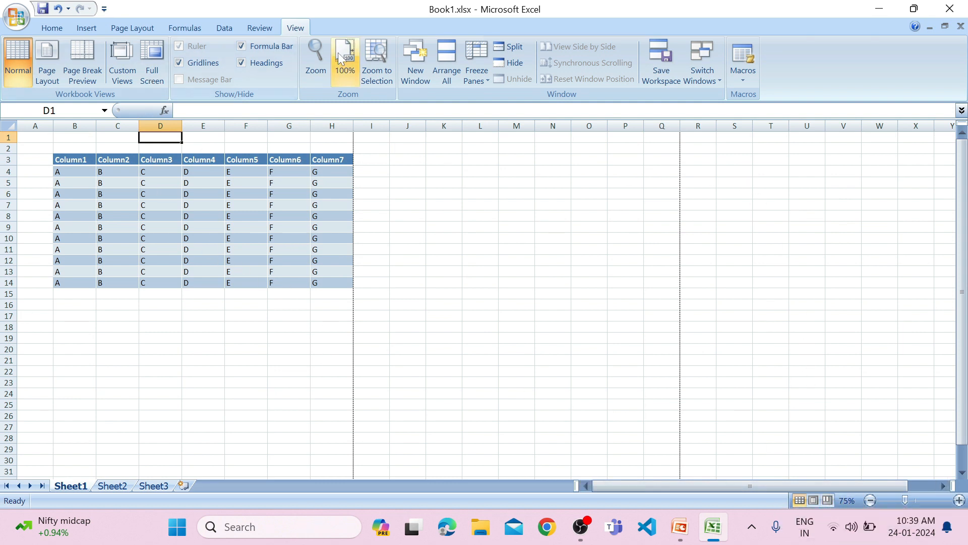
Step: Set a custom sheet magnification of 250% with the Zoom command
{"action": "left_click", "coordinate": [318, 60]}
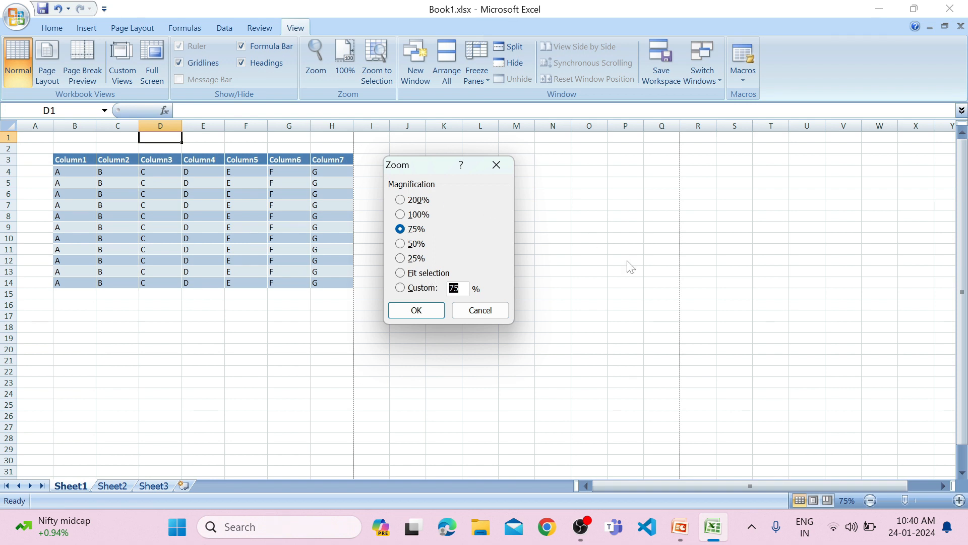
{"action": "type", "text": "250"}
{"action": "left_click", "coordinate": [438, 311]}
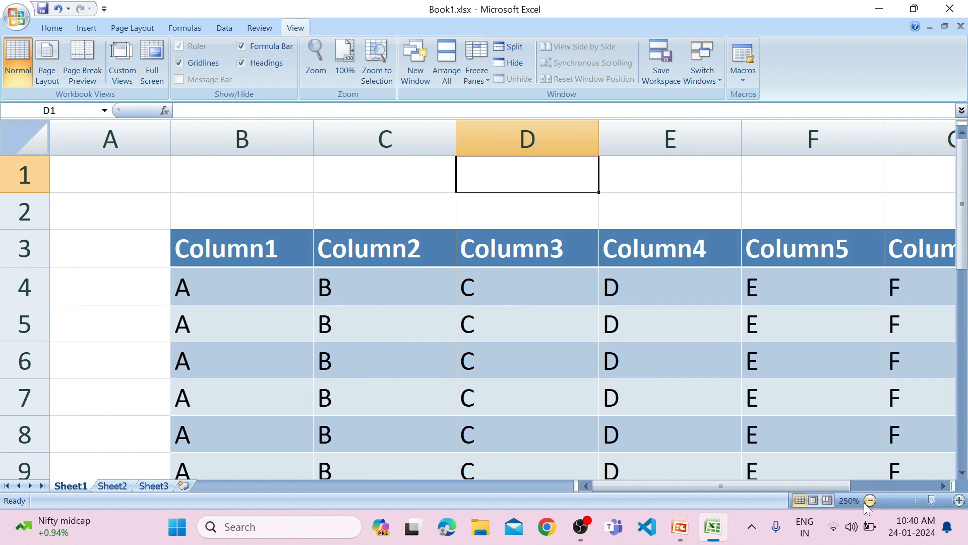
Step: Set the magnification to Fit selection for the selected cell D1
{"action": "left_click", "coordinate": [318, 63]}
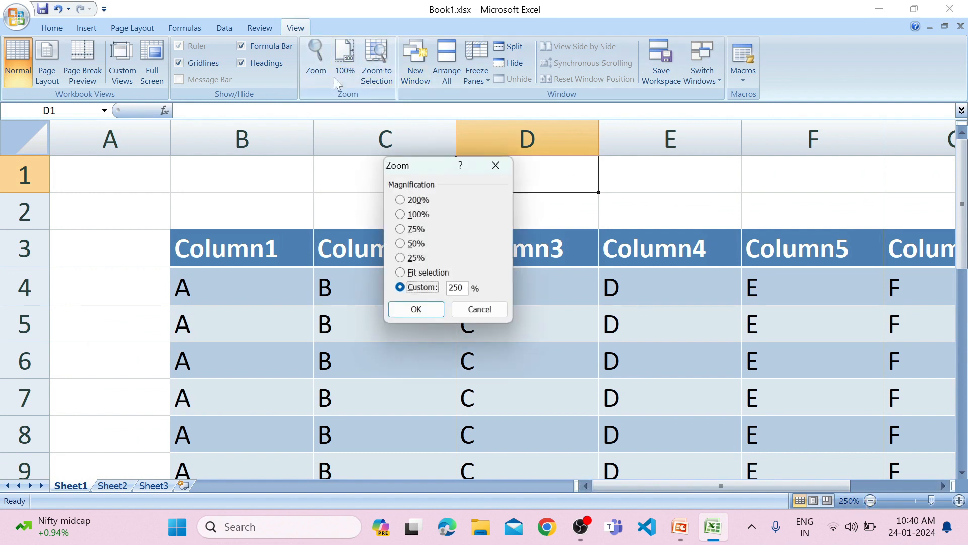
{"action": "left_click", "coordinate": [401, 272]}
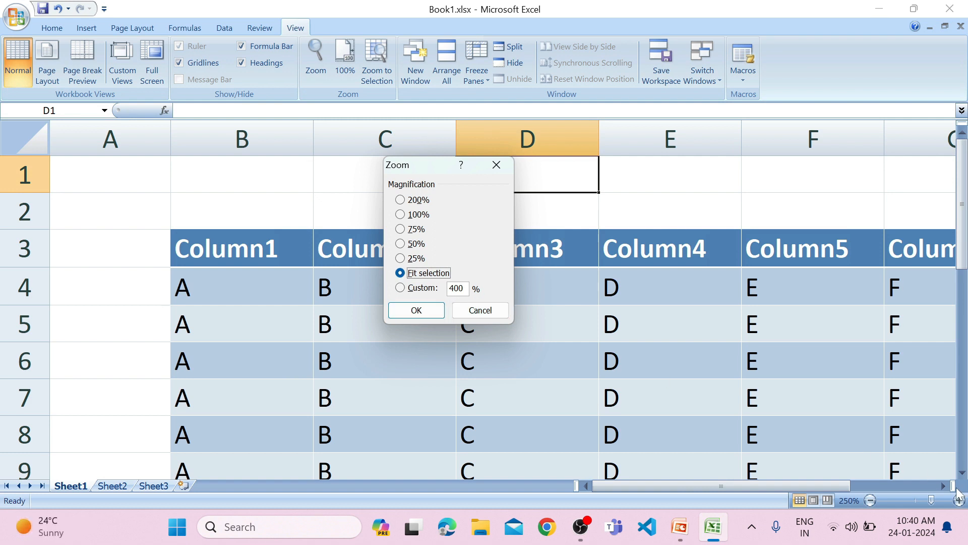
{"action": "left_click", "coordinate": [421, 310]}
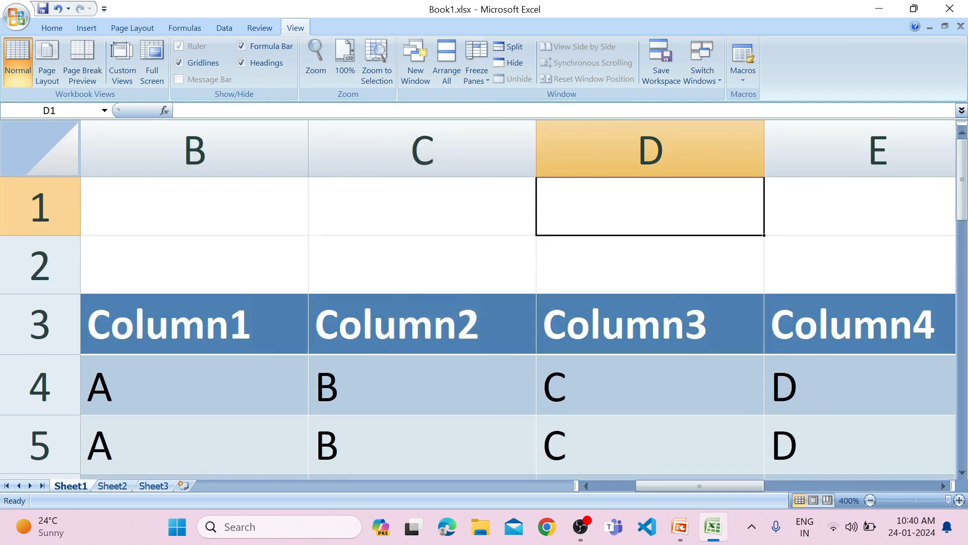
Step: Return the sheet magnification to the preset 100% with the Zoom command
{"action": "left_click", "coordinate": [314, 75]}
{"action": "left_click", "coordinate": [401, 214]}
{"action": "left_click", "coordinate": [416, 310]}
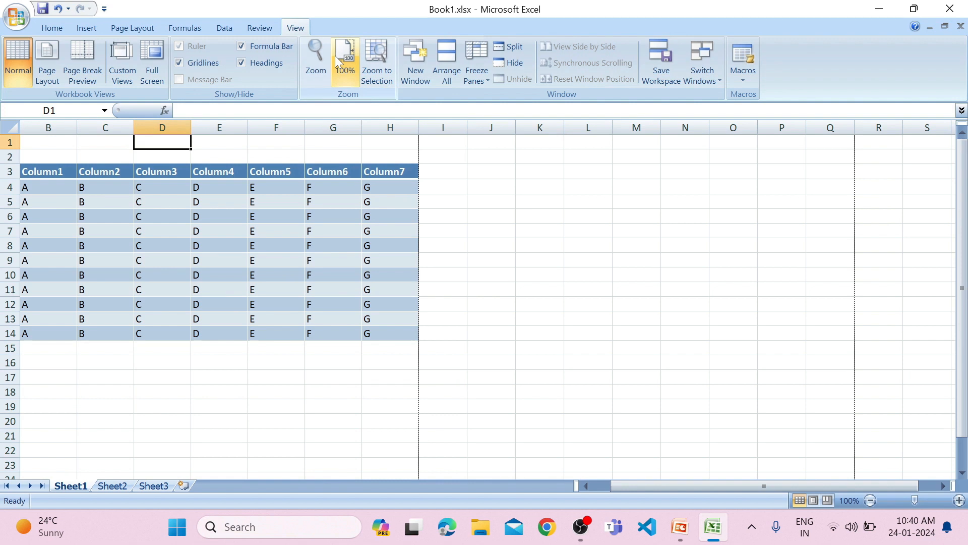
Step: Zoom the sheet in to 256% and reset it directly to 100%
{"action": "left_click", "coordinate": [316, 60]}
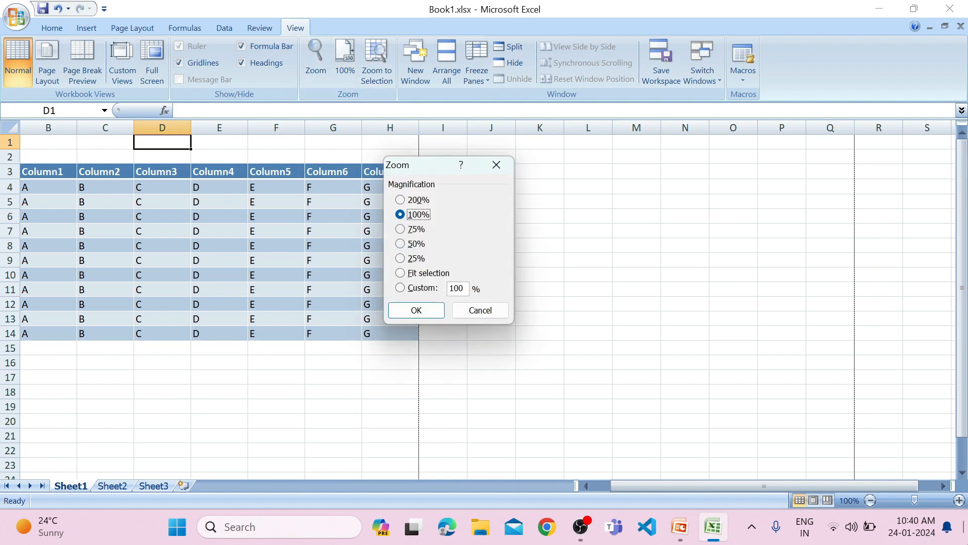
{"action": "key", "text": "Escape"}
{"action": "left_click", "coordinate": [934, 498]}
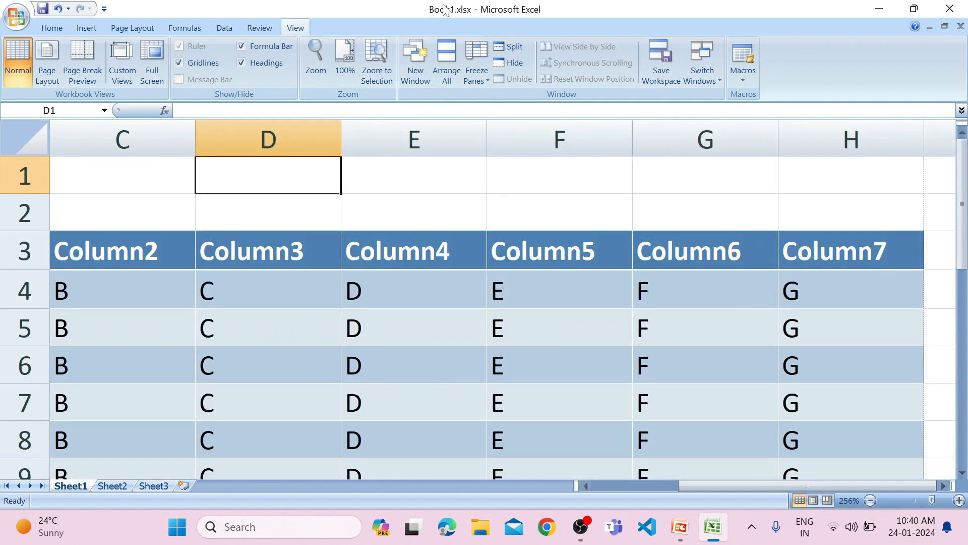
{"action": "left_click", "coordinate": [337, 60]}
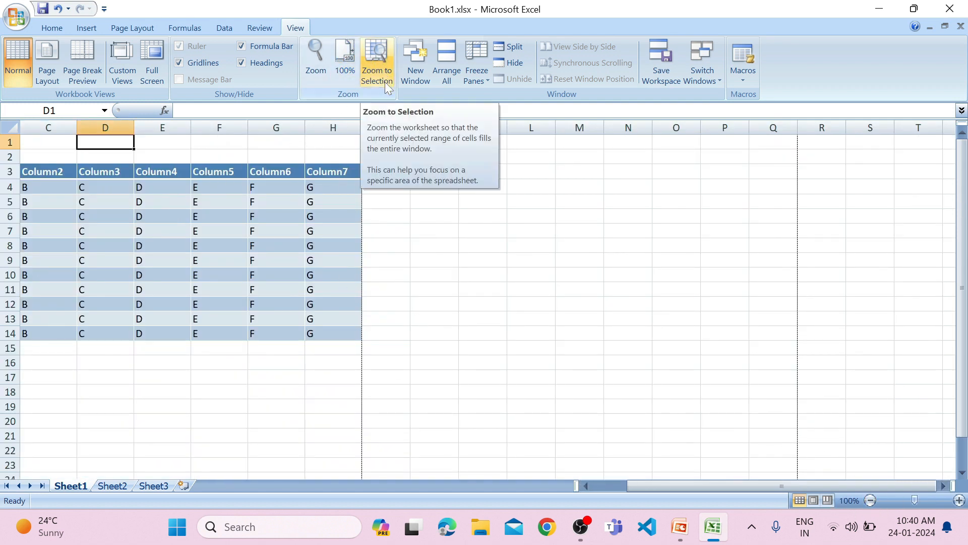
Step: Select cell E7 inside the table and zoom the sheet to that selection
{"action": "left_click", "coordinate": [185, 233]}
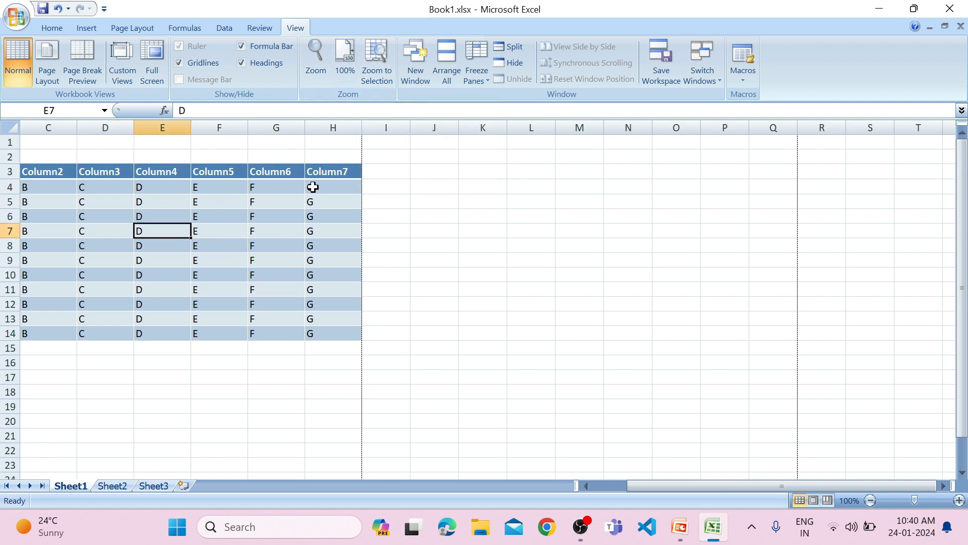
{"action": "left_click", "coordinate": [369, 82]}
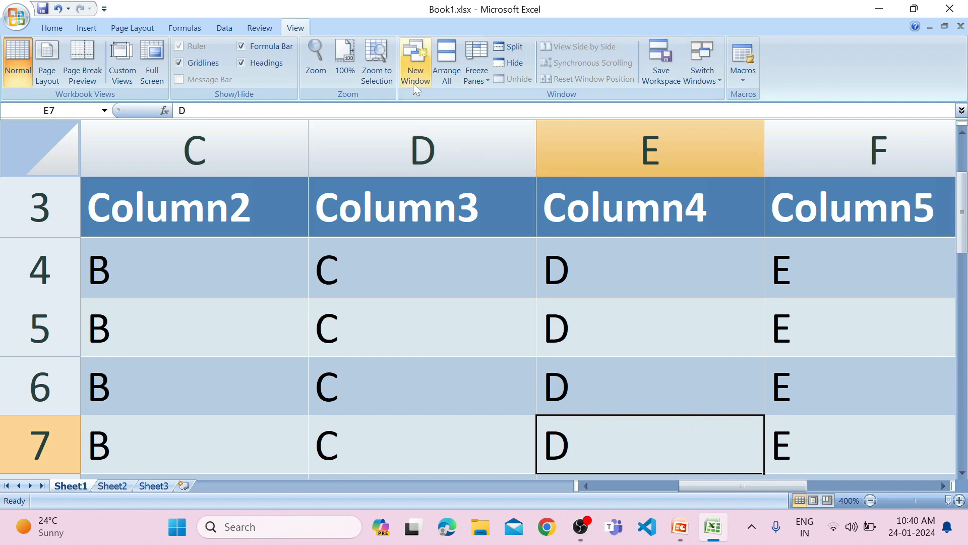
Step: Zoom the sheet to the table's last cell, H14, and return the magnification to 100%
{"action": "left_click", "coordinate": [345, 61]}
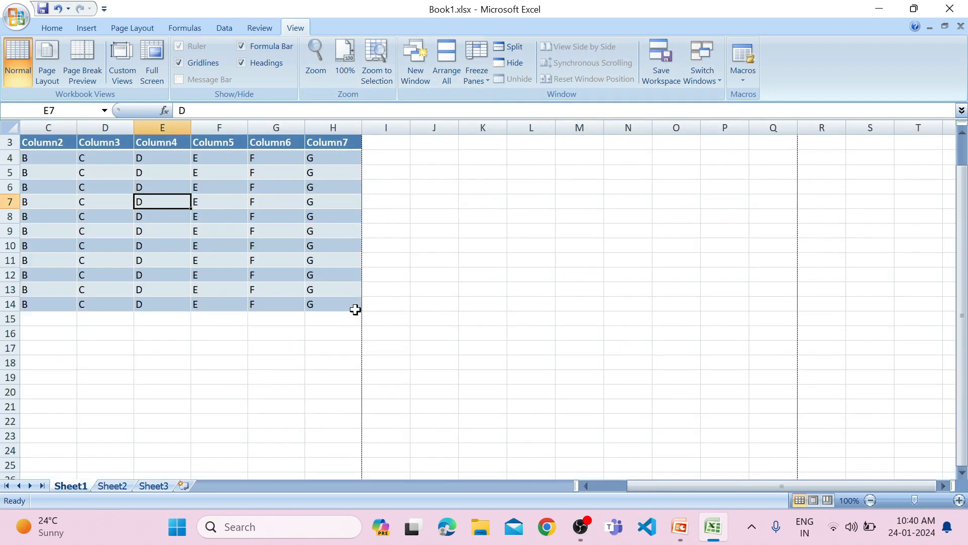
{"action": "left_click", "coordinate": [355, 306]}
{"action": "left_click", "coordinate": [373, 74]}
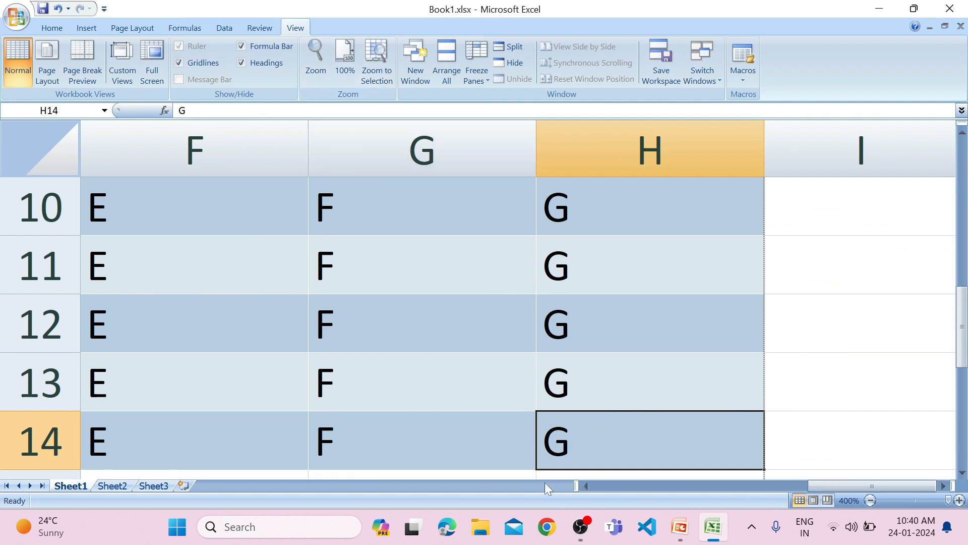
{"action": "left_click", "coordinate": [345, 62]}
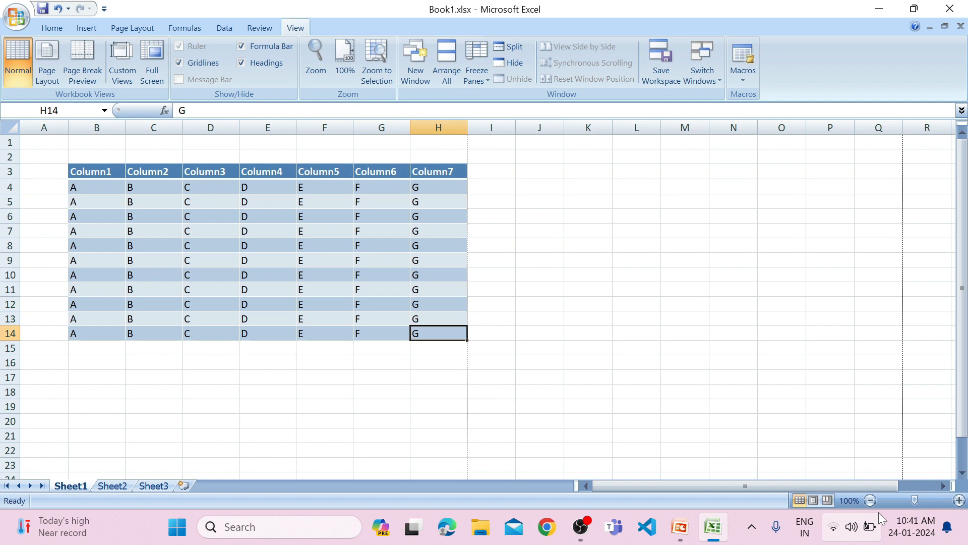
Step: Switch to the presentation, advance from the Zoom slide to the Window slide, and switch back to the Excel workbook
{"action": "key", "text": "alt+Tab"}
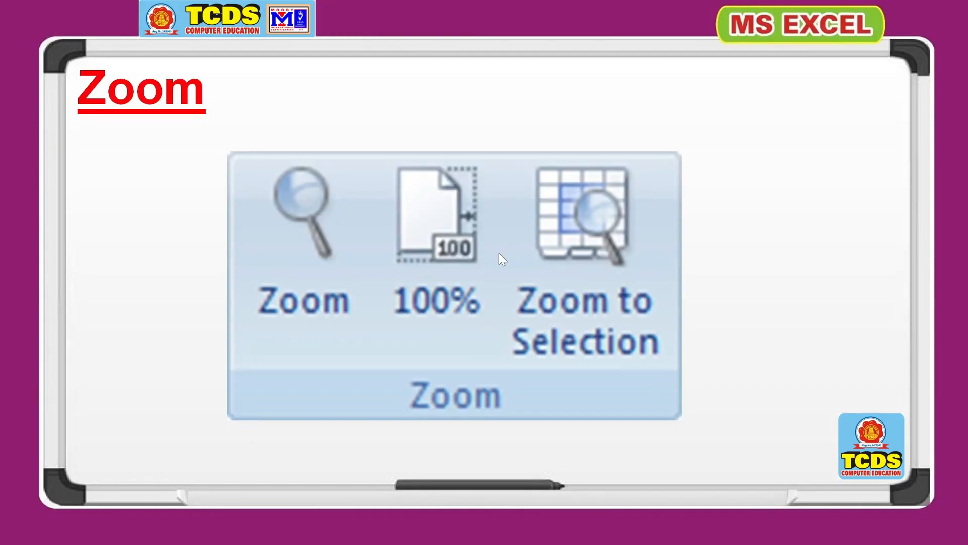
{"action": "left_click", "coordinate": [499, 253]}
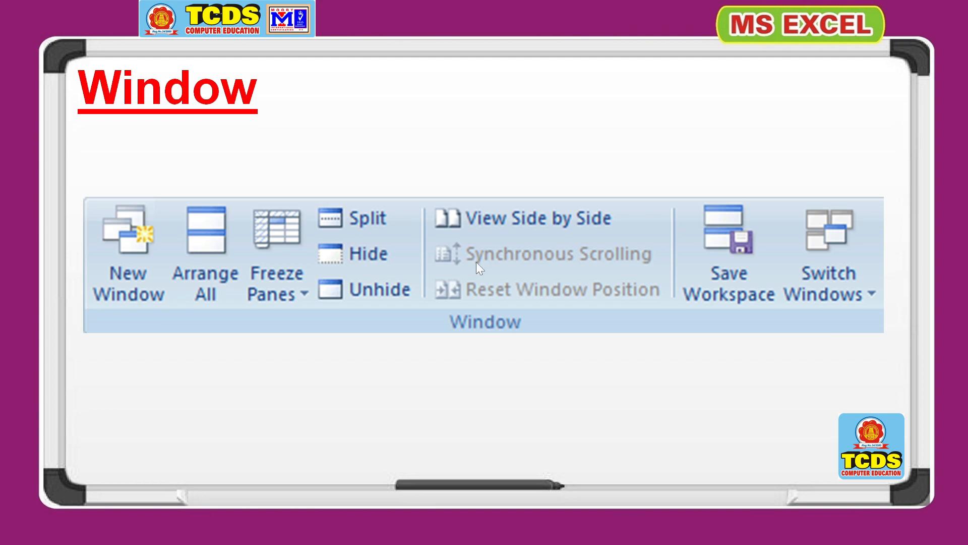
{"action": "key", "text": "alt+Tab"}
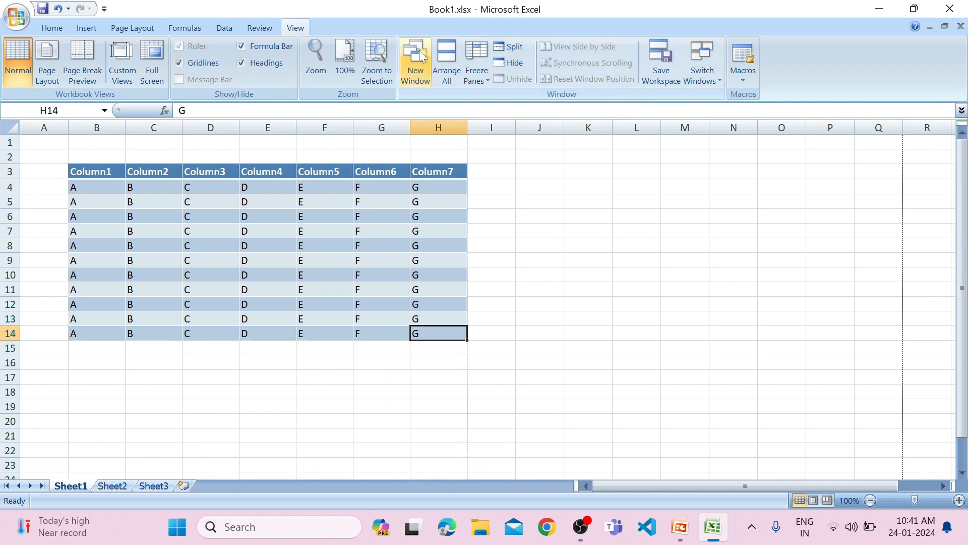
Step: Open a second window of the workbook and bring Book1.xlsx:2 to the front
{"action": "left_click", "coordinate": [411, 79]}
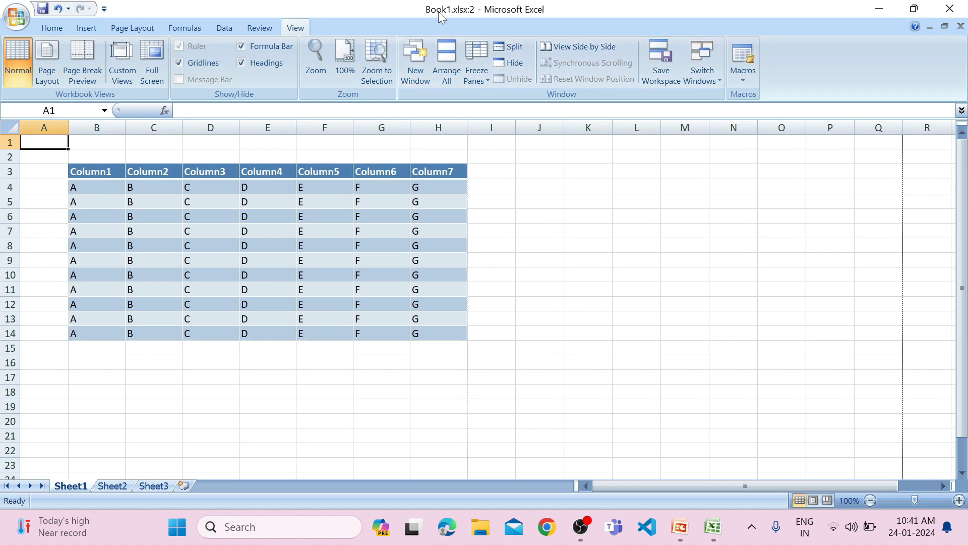
{"action": "mouse_move", "coordinate": [715, 532]}
{"action": "mouse_move", "coordinate": [659, 452]}
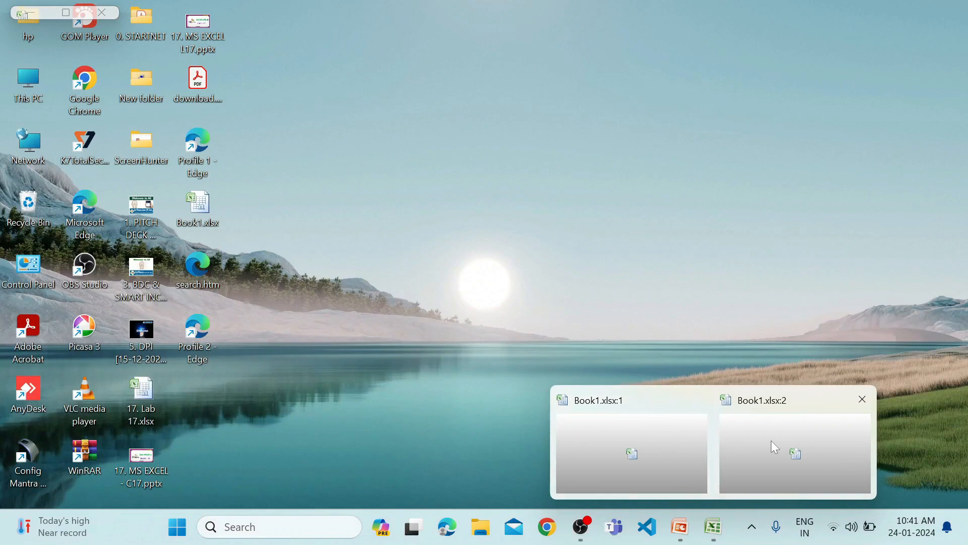
{"action": "left_click", "coordinate": [785, 407]}
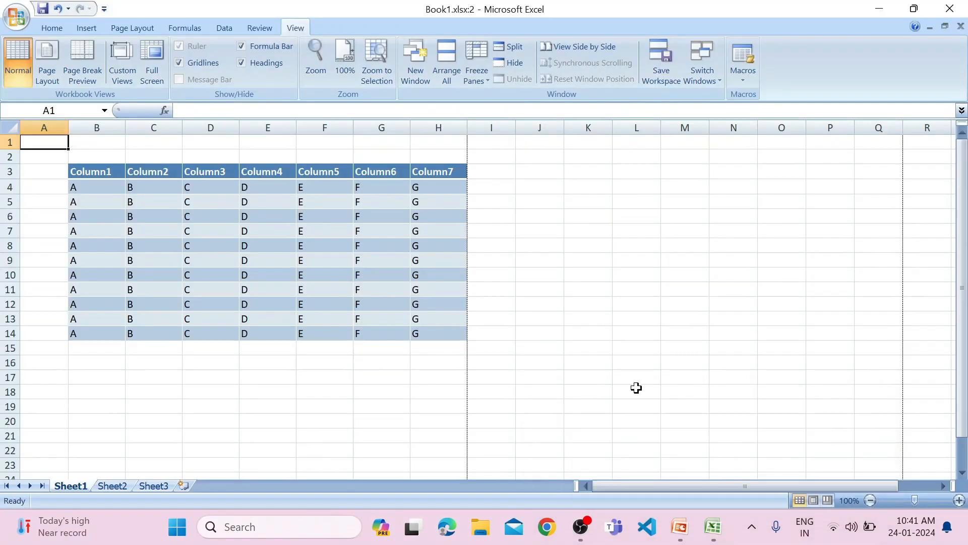
Step: Arrange the two workbook windows as Tiled and test scrolling in each window separately
{"action": "left_click", "coordinate": [443, 68]}
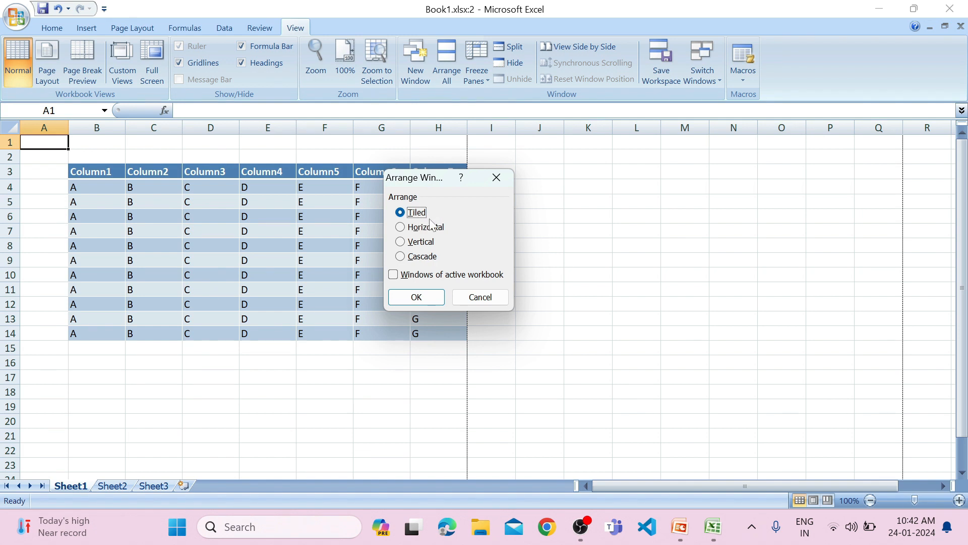
{"action": "left_click", "coordinate": [416, 297]}
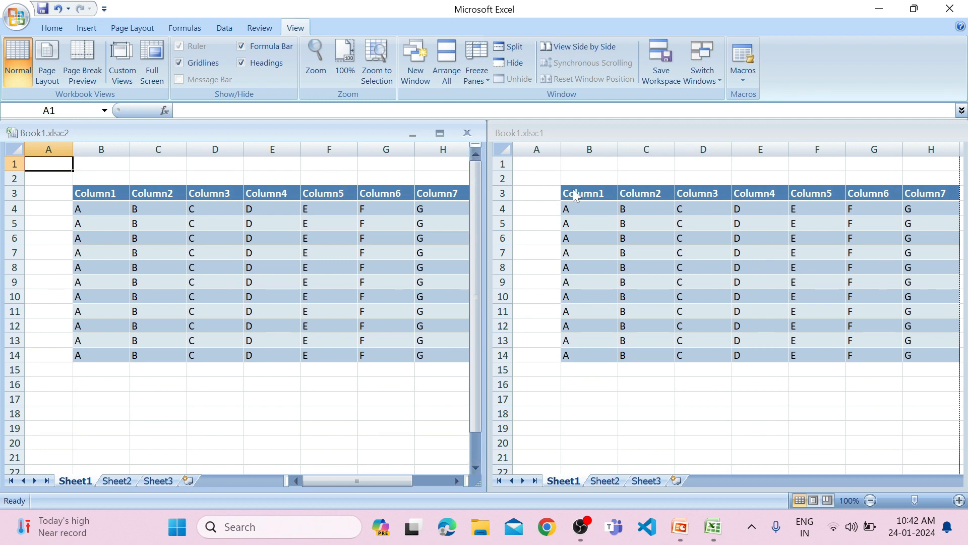
{"action": "scroll", "coordinate": [312, 274], "scroll_direction": "down", "scroll_amount": 7}
{"action": "scroll", "coordinate": [685, 239], "scroll_direction": "down", "scroll_amount": 6}
{"action": "scroll", "coordinate": [662, 280], "scroll_direction": "up", "scroll_amount": 13}
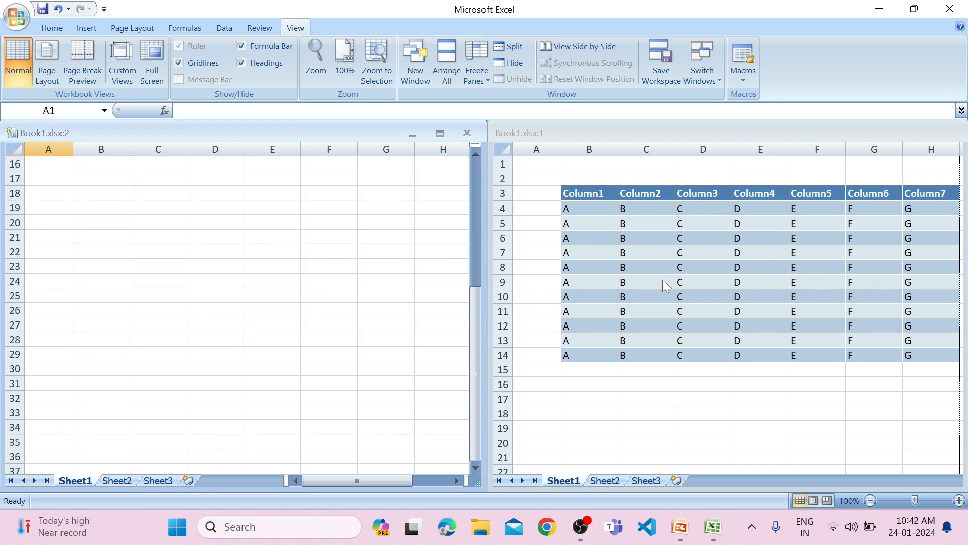
{"action": "left_click", "coordinate": [752, 252]}
{"action": "scroll", "coordinate": [753, 253], "scroll_direction": "down", "scroll_amount": 12}
{"action": "scroll", "coordinate": [747, 259], "scroll_direction": "up", "scroll_amount": 12}
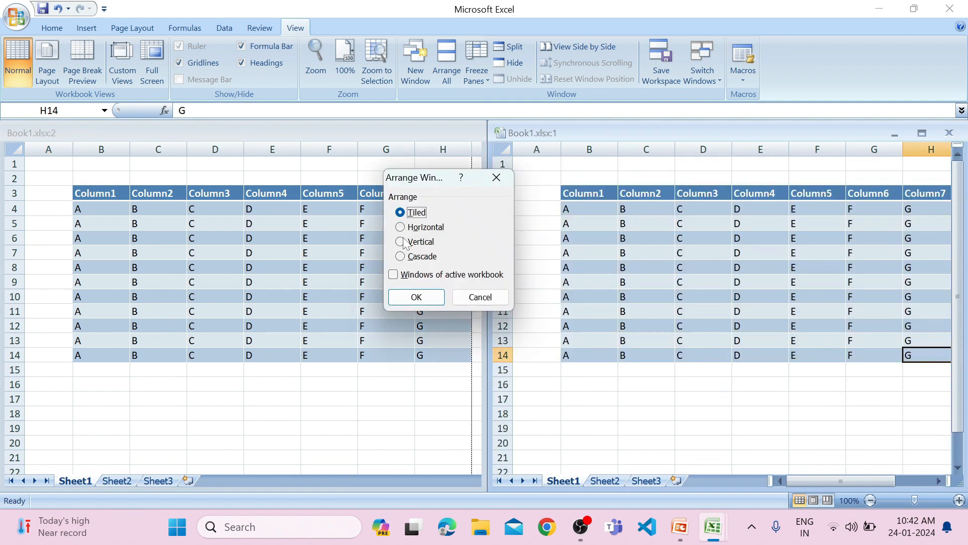
Step: Arrange the two workbook windows as Horizontal and test scrolling in each window separately
{"action": "left_click", "coordinate": [422, 228]}
{"action": "left_click", "coordinate": [416, 297]}
{"action": "scroll", "coordinate": [684, 221], "scroll_direction": "down", "scroll_amount": 2}
{"action": "scroll", "coordinate": [684, 220], "scroll_direction": "up", "scroll_amount": 2}
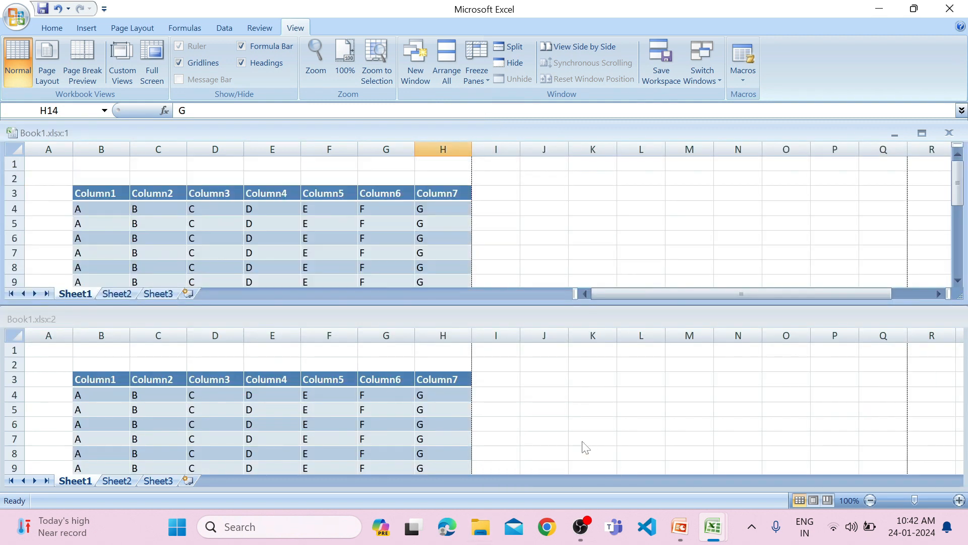
{"action": "left_click", "coordinate": [565, 438]}
{"action": "scroll", "coordinate": [563, 428], "scroll_direction": "down", "scroll_amount": 9}
{"action": "scroll", "coordinate": [563, 426], "scroll_direction": "up", "scroll_amount": 6}
{"action": "scroll", "coordinate": [563, 426], "scroll_direction": "up", "scroll_amount": 3}
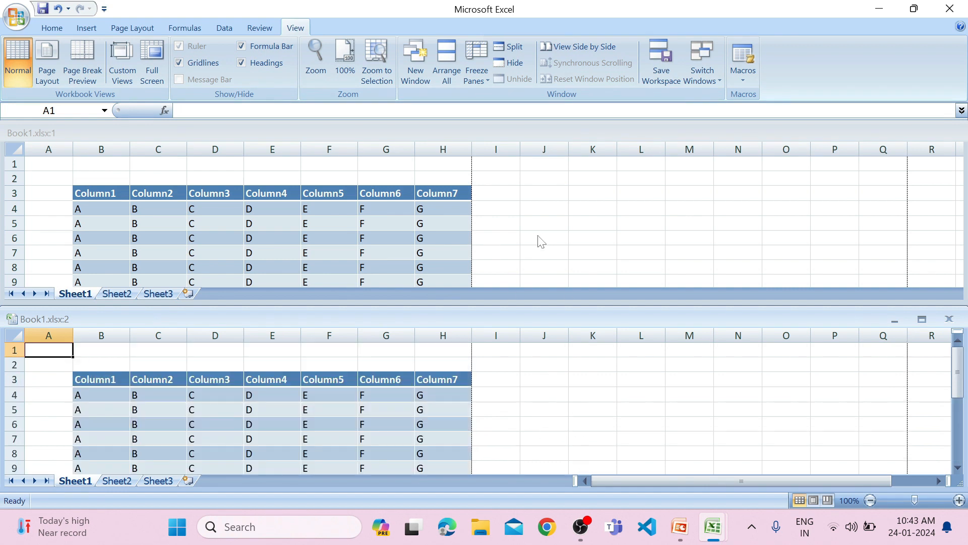
Step: Enter FKJKHKA in cell J4 of the Book1.xlsx:1 window and clear the cell's contents again
{"action": "left_click", "coordinate": [521, 201]}
{"action": "left_click", "coordinate": [522, 205]}
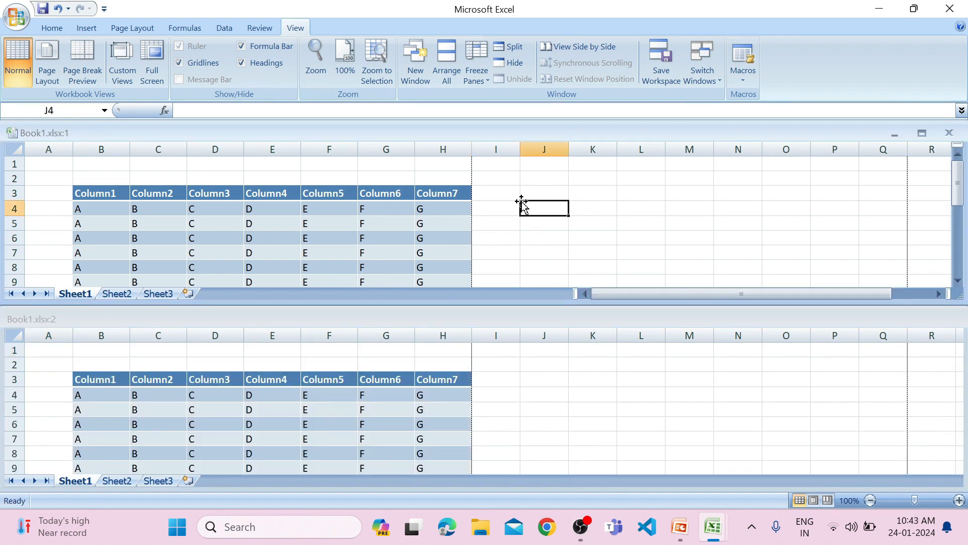
{"action": "type", "text": "FKJHKHA"}
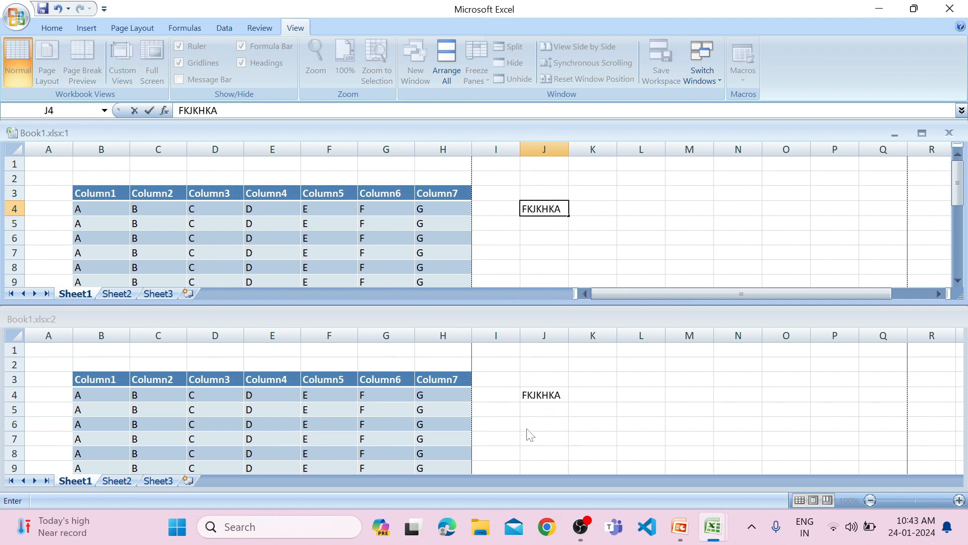
{"action": "left_click", "coordinate": [558, 398]}
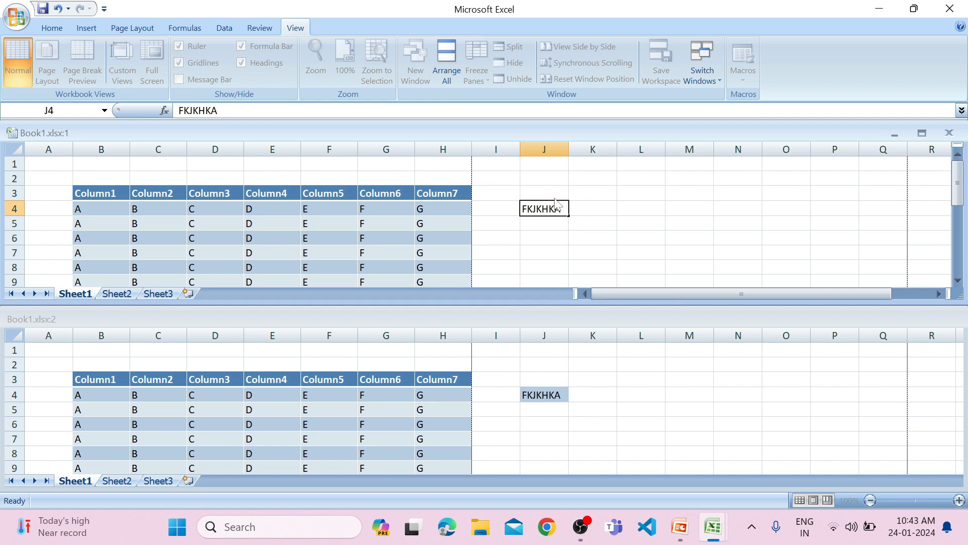
{"action": "left_click", "coordinate": [555, 207]}
{"action": "key", "text": "Delete"}
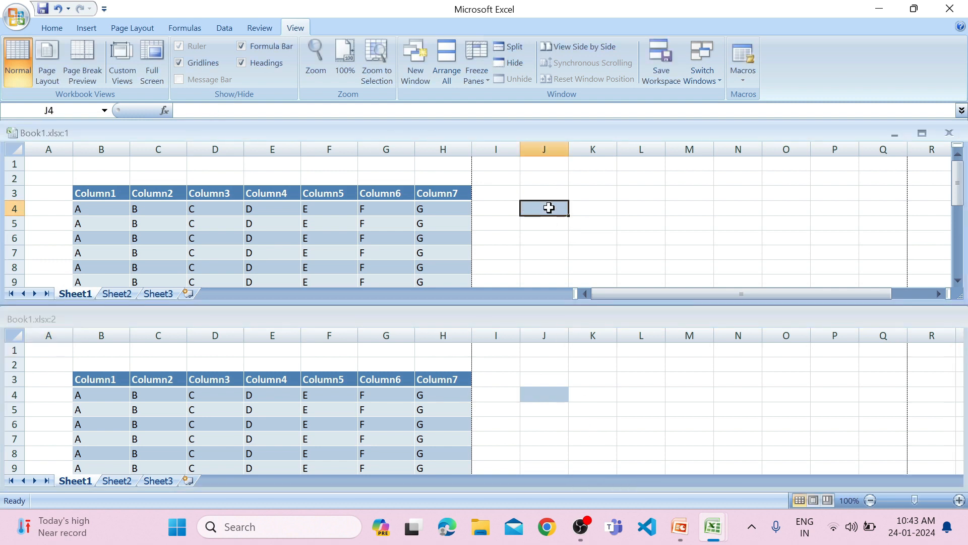
Step: Select cell L7 and arrange the two workbook windows as Vertical
{"action": "left_click", "coordinate": [636, 257]}
{"action": "key", "text": "alt+w"}
{"action": "key", "text": "a"}
{"action": "left_click", "coordinate": [421, 244]}
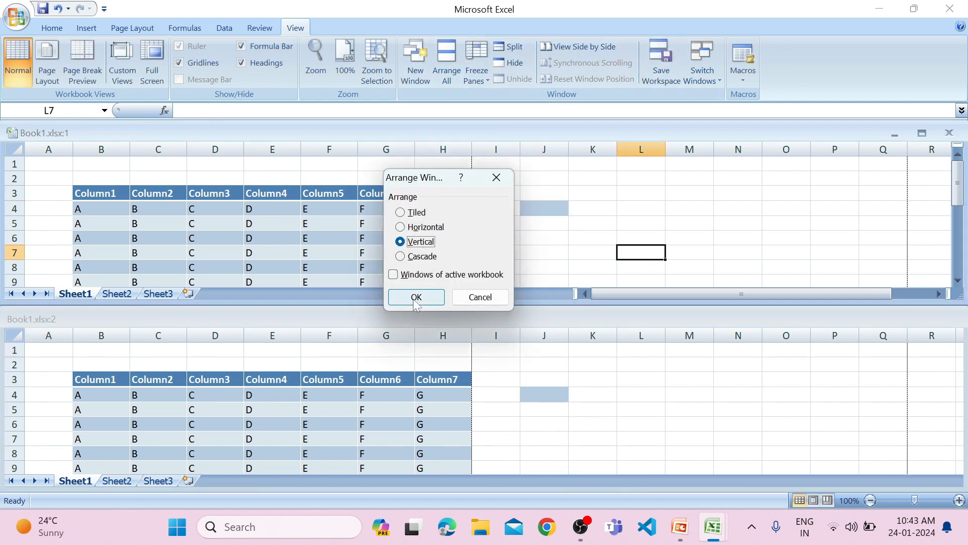
{"action": "left_click", "coordinate": [416, 298]}
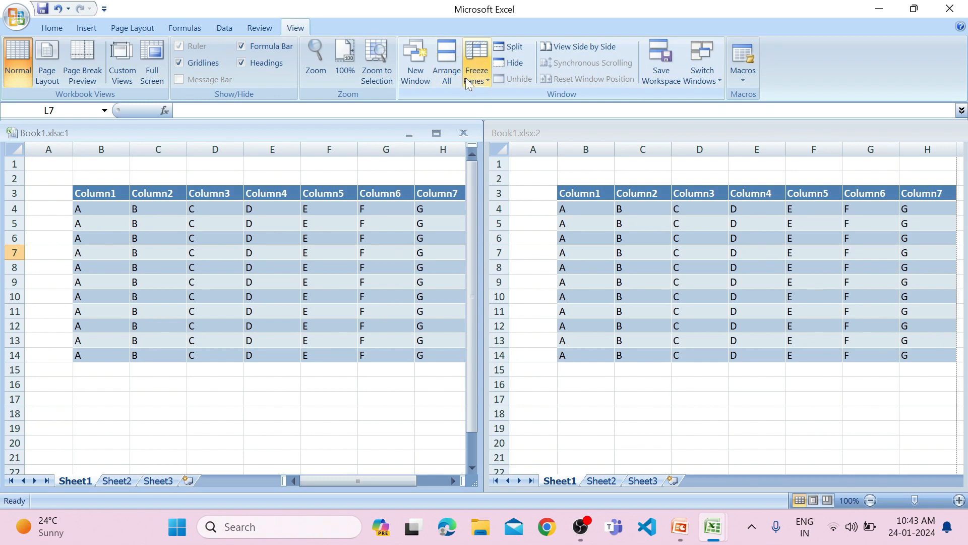
Step: Arrange the two workbook windows as Cascade
{"action": "left_click", "coordinate": [444, 77]}
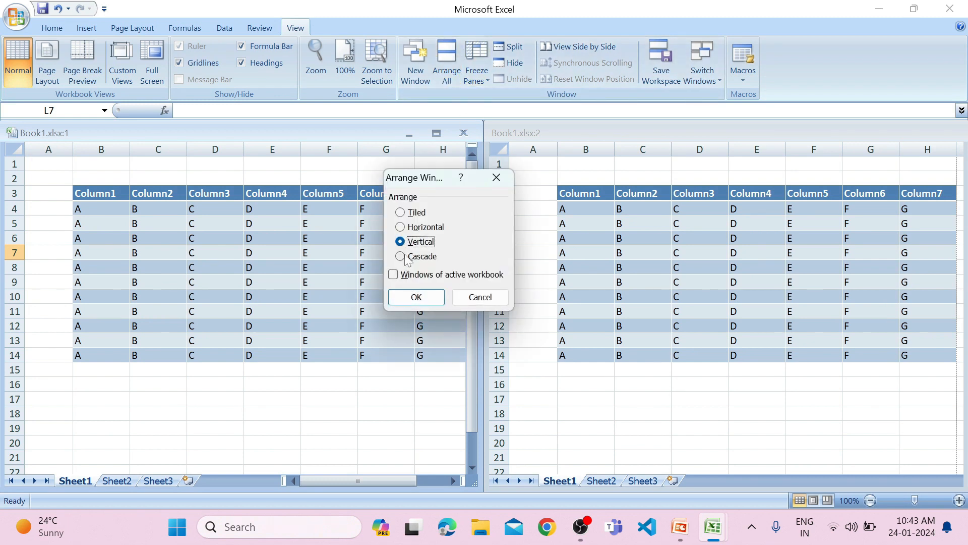
{"action": "left_click", "coordinate": [422, 256]}
{"action": "left_click", "coordinate": [417, 297]}
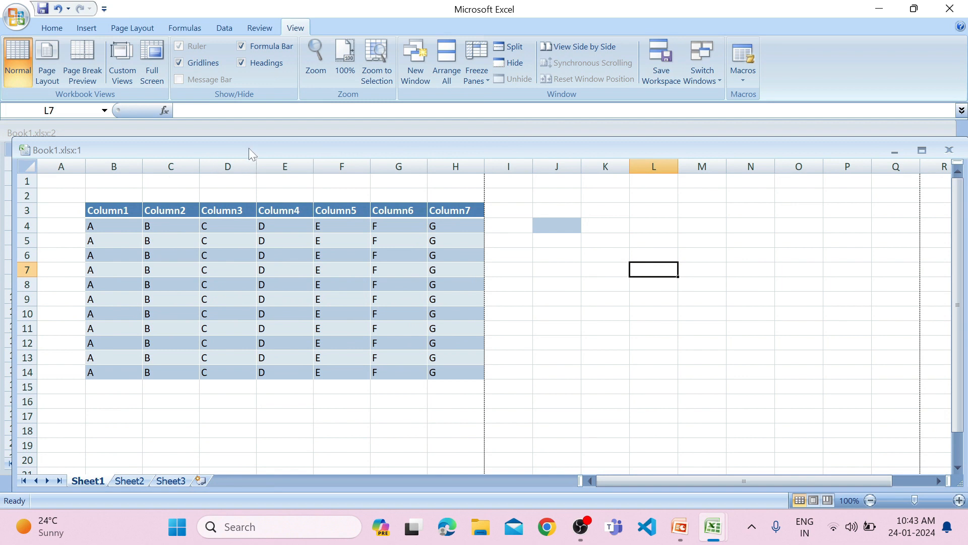
Step: Move the Book1.xlsx:1 window away from Book1.xlsx:2 and back over it, and reapply the Cascade arrangement
{"action": "left_click_drag", "start_coordinate": [249, 150], "coordinate": [359, 298]}
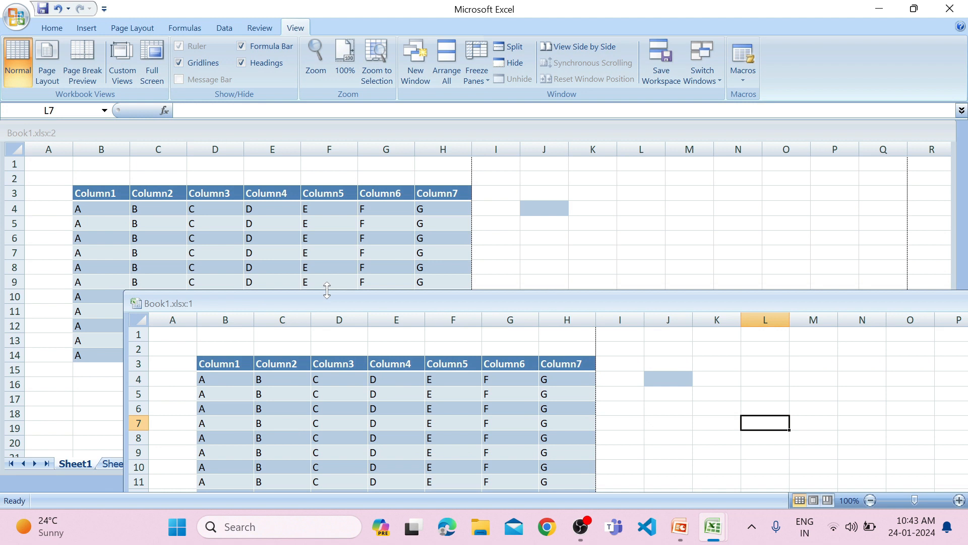
{"action": "left_click_drag", "start_coordinate": [328, 301], "coordinate": [208, 127]}
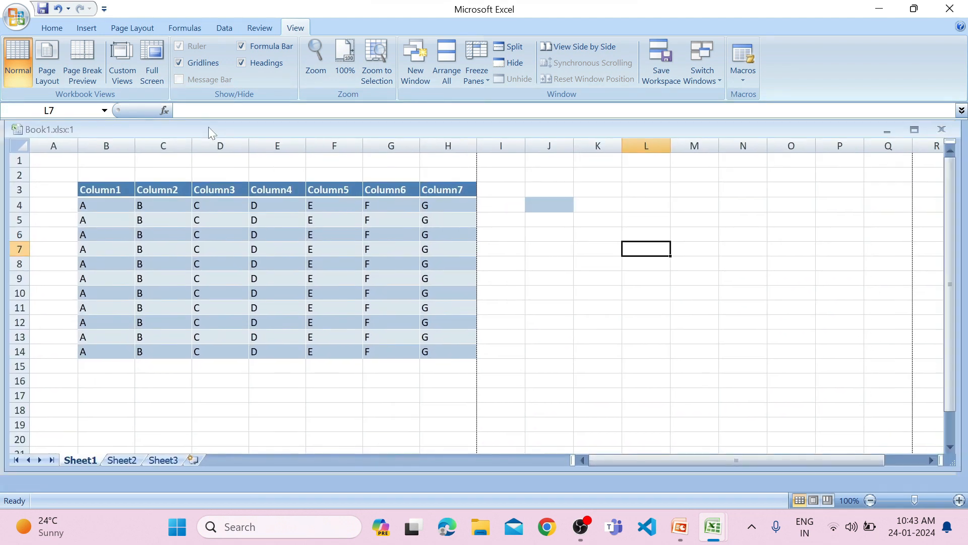
{"action": "left_click", "coordinate": [446, 76]}
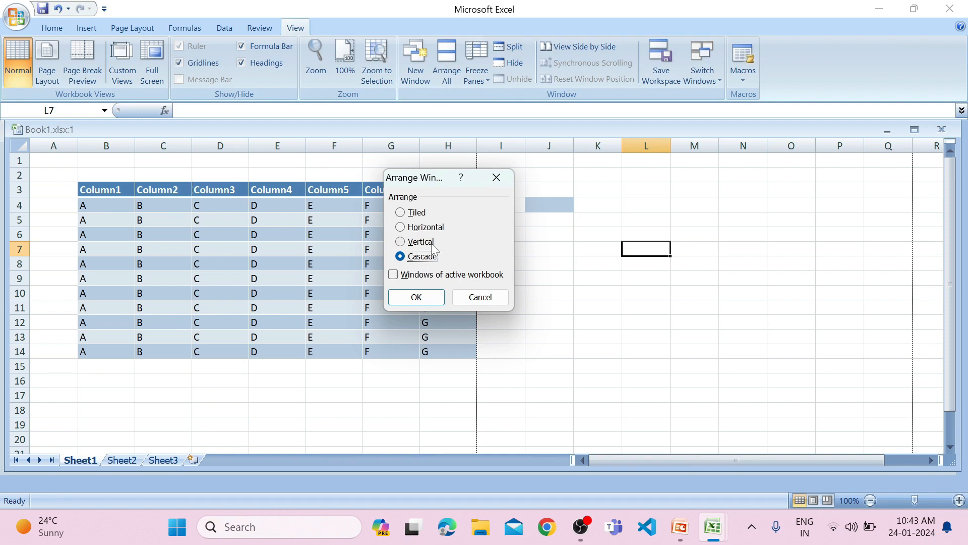
{"action": "left_click", "coordinate": [416, 297]}
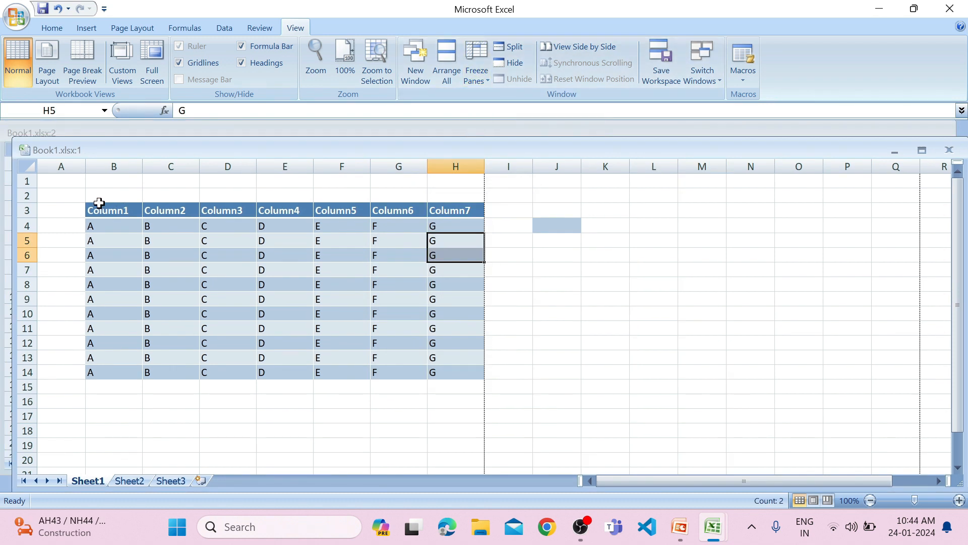
Step: Look through the table in Book1.xlsx:1 and select its header cells B3:H3
{"action": "scroll", "coordinate": [154, 237], "scroll_direction": "down", "scroll_amount": 7}
{"action": "scroll", "coordinate": [154, 245], "scroll_direction": "up", "scroll_amount": 6}
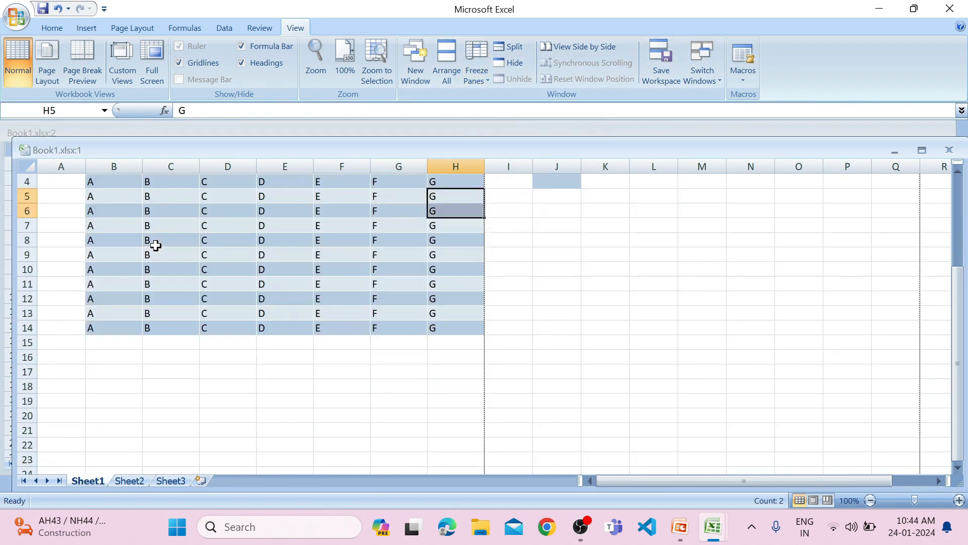
{"action": "scroll", "coordinate": [146, 243], "scroll_direction": "down", "scroll_amount": 4}
{"action": "scroll", "coordinate": [141, 242], "scroll_direction": "up", "scroll_amount": 5}
{"action": "left_click_drag", "start_coordinate": [109, 210], "coordinate": [456, 211]}
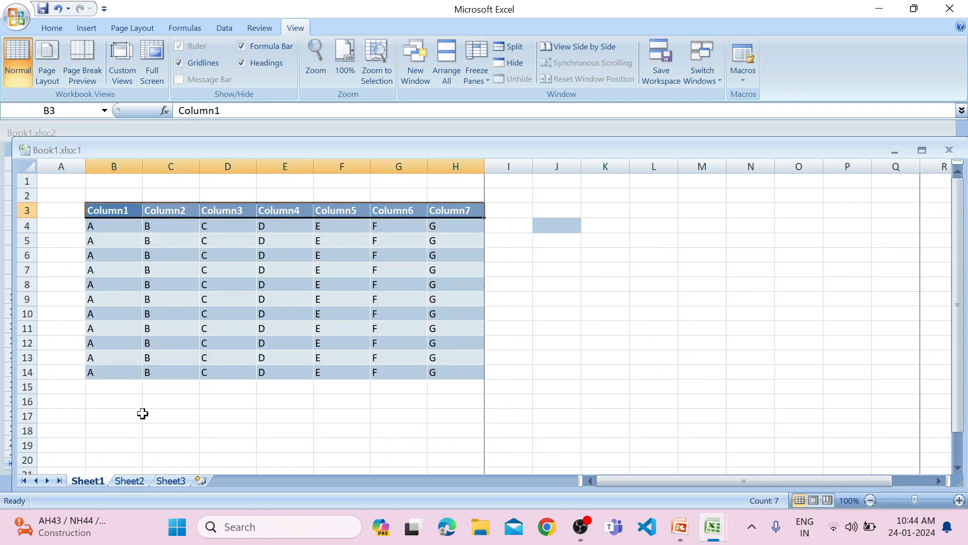
Step: Copy the table's lower rows in range B12:H16 and select cell B16 as the paste destination
{"action": "left_click", "coordinate": [124, 389]}
{"action": "left_click_drag", "start_coordinate": [111, 335], "coordinate": [449, 391]}
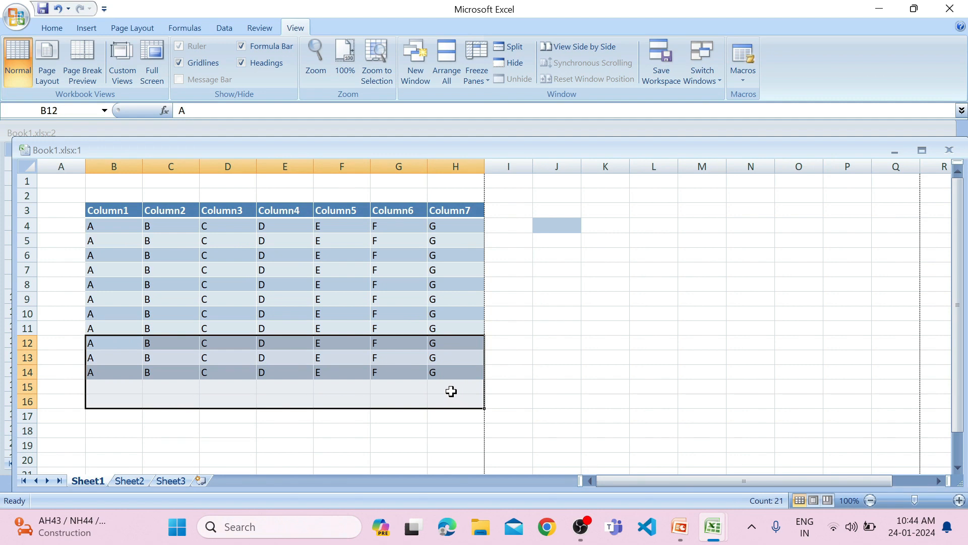
{"action": "key", "text": "ctrl+c"}
{"action": "left_click", "coordinate": [125, 400]}
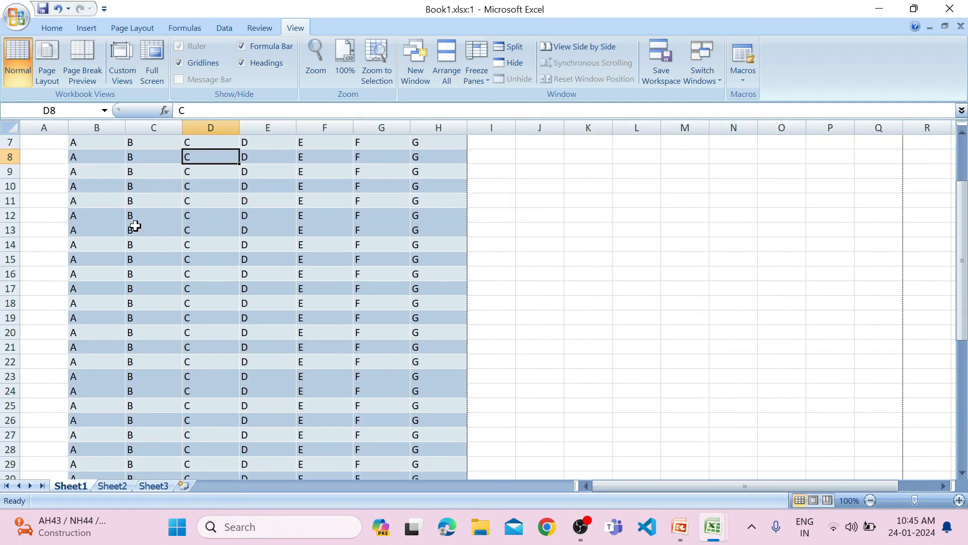
Step: Look through the extended table and select the entire row 1 containing the column headers
{"action": "scroll", "coordinate": [129, 220], "scroll_direction": "up", "scroll_amount": 2}
{"action": "scroll", "coordinate": [134, 231], "scroll_direction": "down", "scroll_amount": 11}
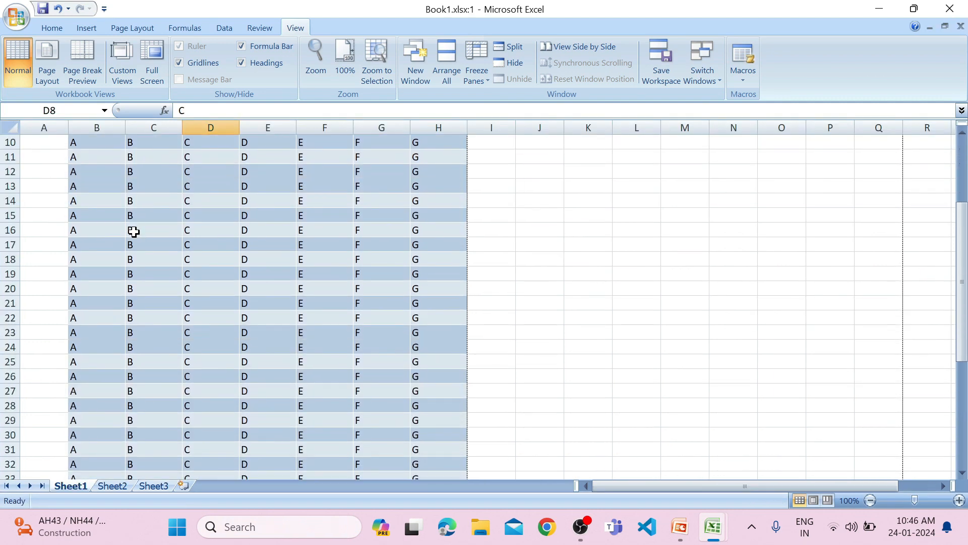
{"action": "scroll", "coordinate": [125, 240], "scroll_direction": "up", "scroll_amount": 1}
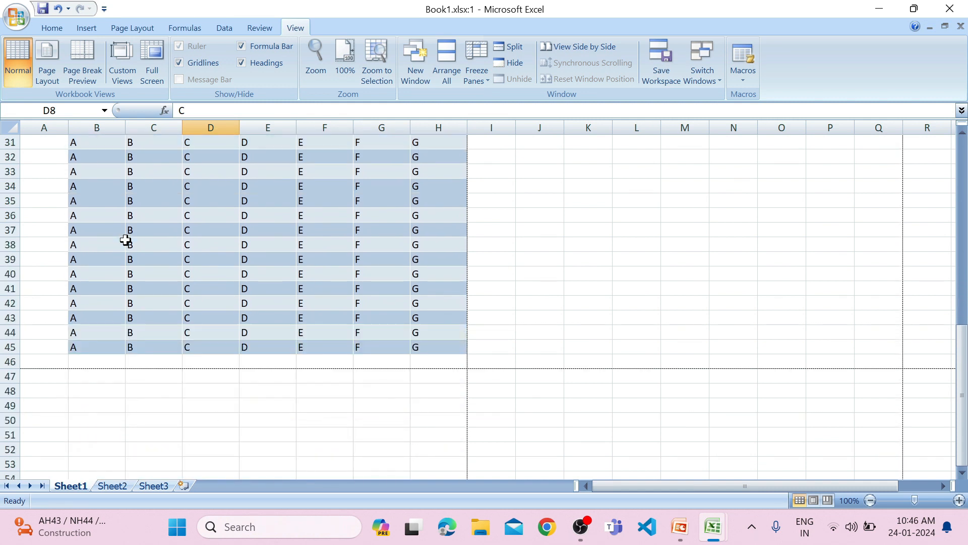
{"action": "scroll", "coordinate": [357, 277], "scroll_direction": "up", "scroll_amount": 10}
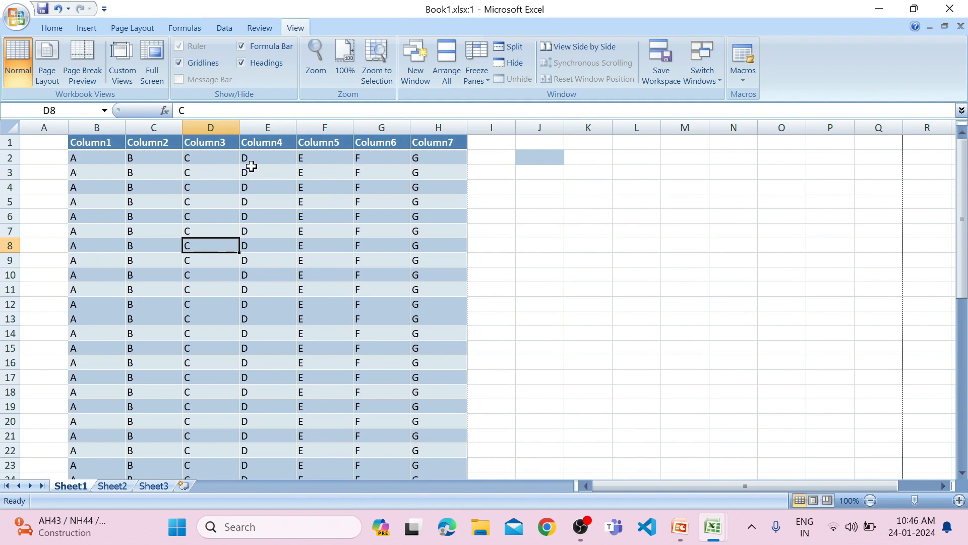
{"action": "left_click", "coordinate": [2, 142]}
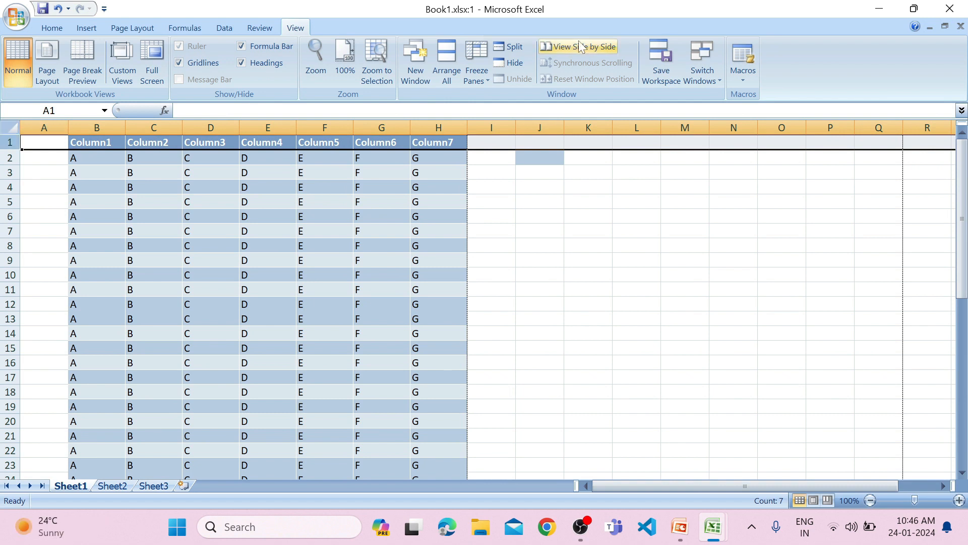
Step: Freeze the top row of Sheet1 so the column headers stay visible
{"action": "left_click", "coordinate": [477, 76]}
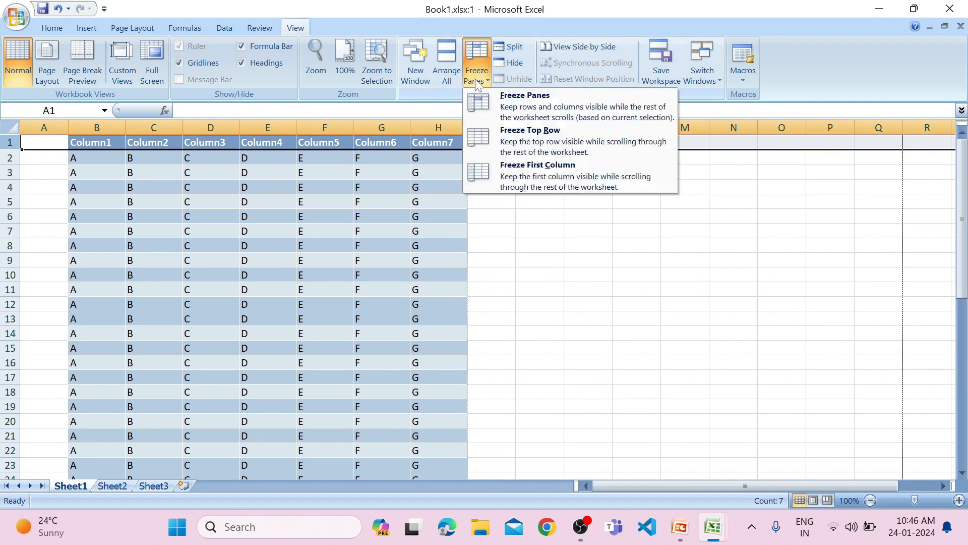
{"action": "left_click", "coordinate": [518, 144]}
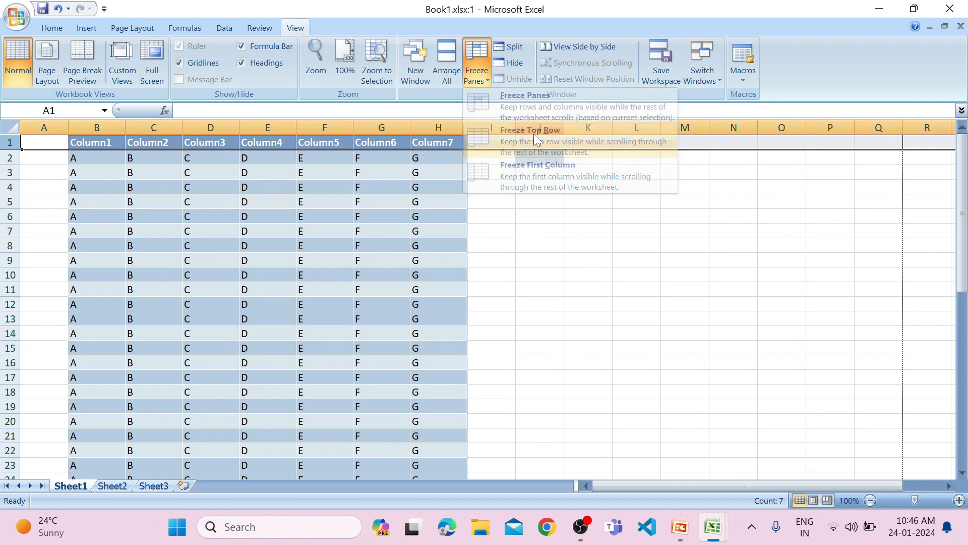
{"action": "left_click", "coordinate": [676, 182]}
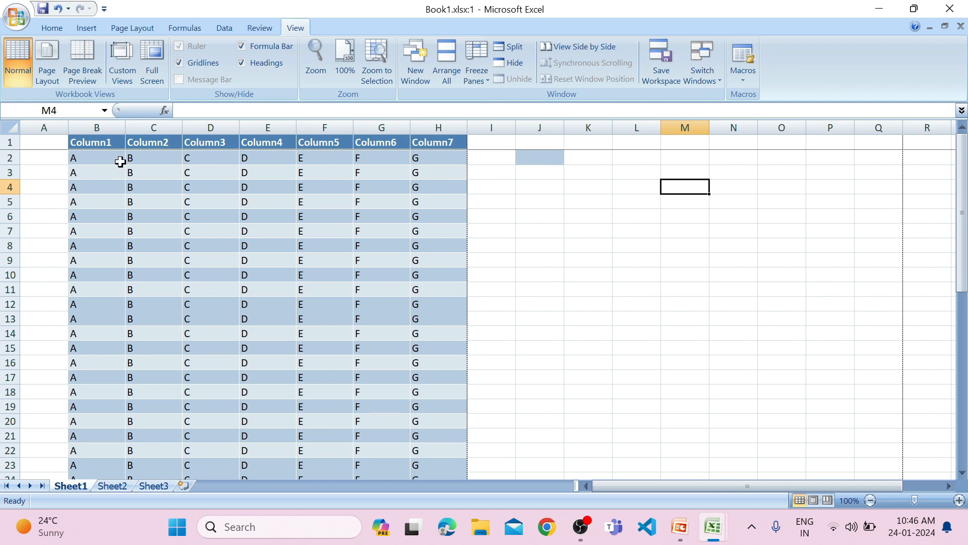
Step: Fill cells B54 to E54 below the table with FGF, JHJHJ, JHJH and JHJH
{"action": "scroll", "coordinate": [174, 241], "scroll_direction": "down", "scroll_amount": 14}
{"action": "scroll", "coordinate": [161, 234], "scroll_direction": "down", "scroll_amount": 3}
{"action": "left_click", "coordinate": [91, 171]}
{"action": "type", "text": "FGF"}
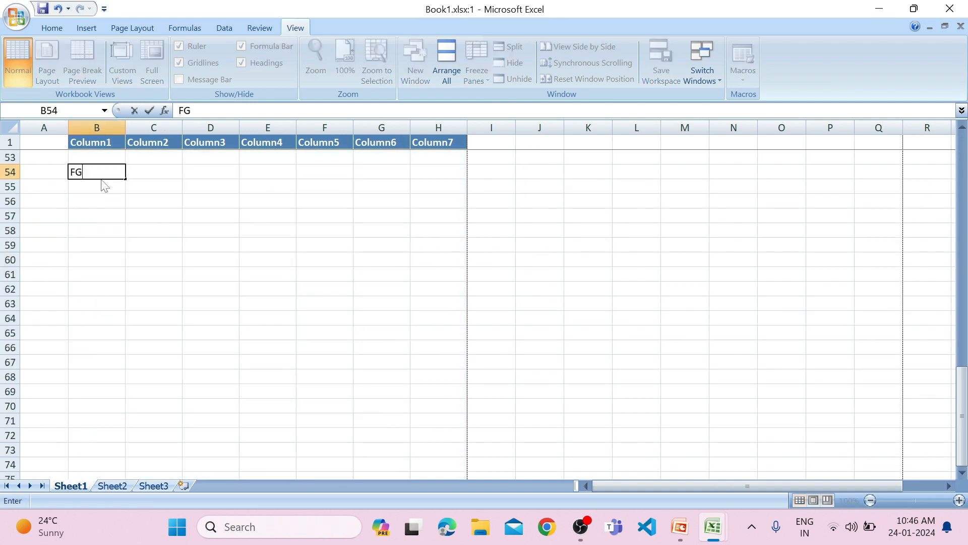
{"action": "key", "text": "Tab"}
{"action": "type", "text": "JHJHJ"}
{"action": "key", "text": "Tab"}
{"action": "type", "text": "JHJH"}
{"action": "key", "text": "Tab"}
{"action": "type", "text": "JHJH"}
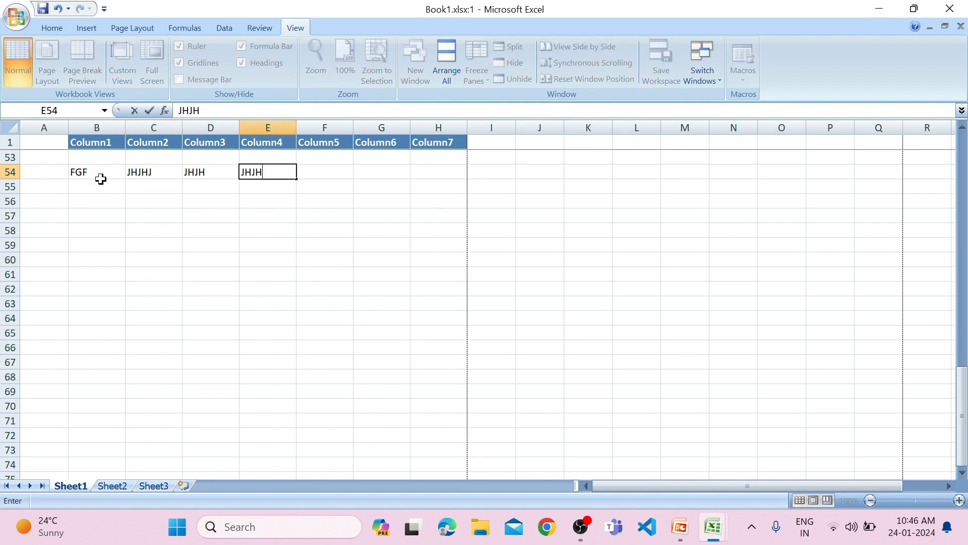
{"action": "key", "text": "Tab"}
{"action": "left_click", "coordinate": [95, 184]}
Step: Delete the empty column A and freeze the first column of the sheet
{"action": "scroll", "coordinate": [123, 190], "scroll_direction": "up", "scroll_amount": 4}
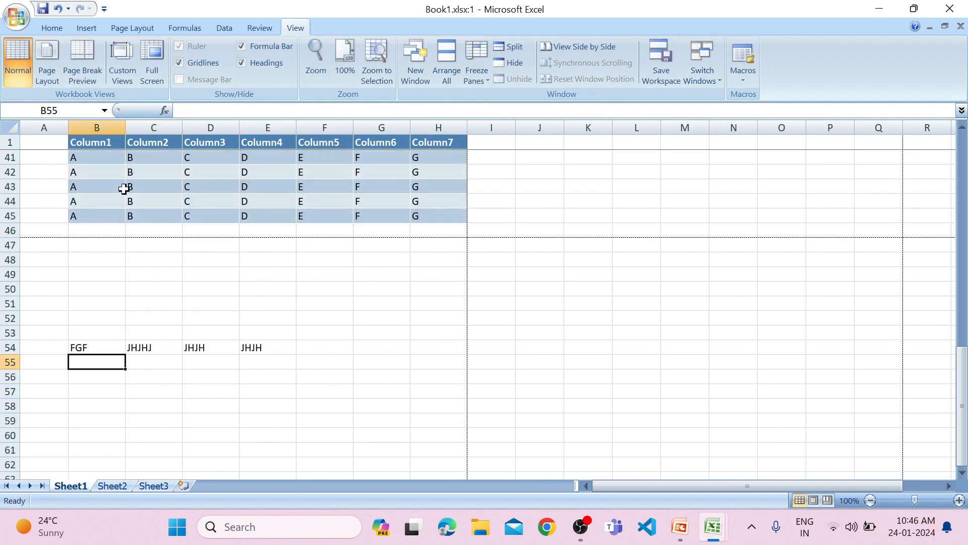
{"action": "scroll", "coordinate": [141, 184], "scroll_direction": "up", "scroll_amount": 4}
{"action": "scroll", "coordinate": [141, 184], "scroll_direction": "up", "scroll_amount": 9}
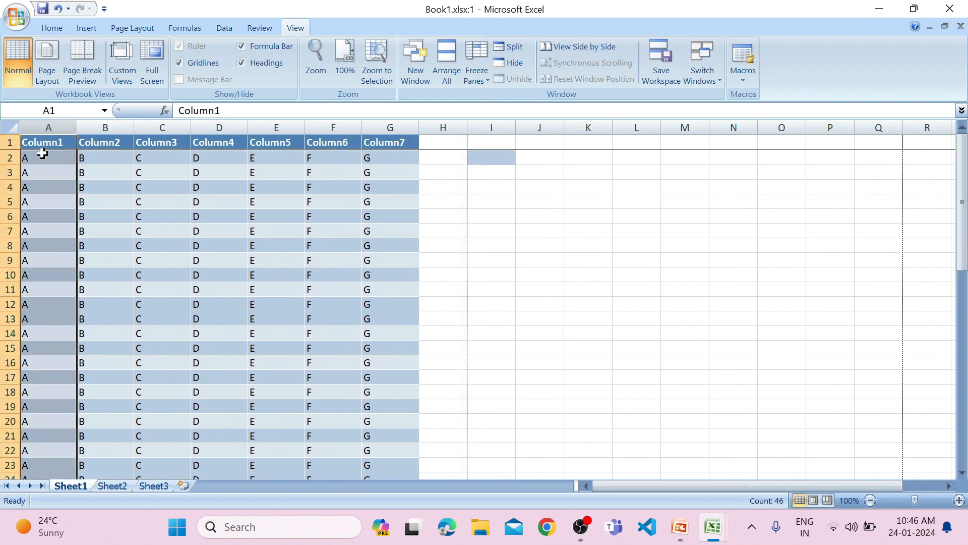
{"action": "left_click", "coordinate": [44, 160]}
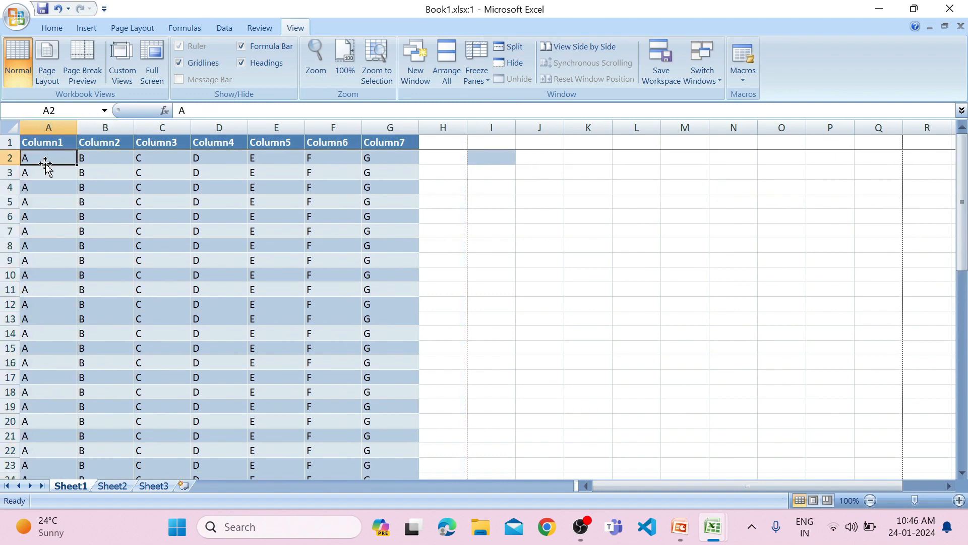
{"action": "left_click", "coordinate": [484, 75]}
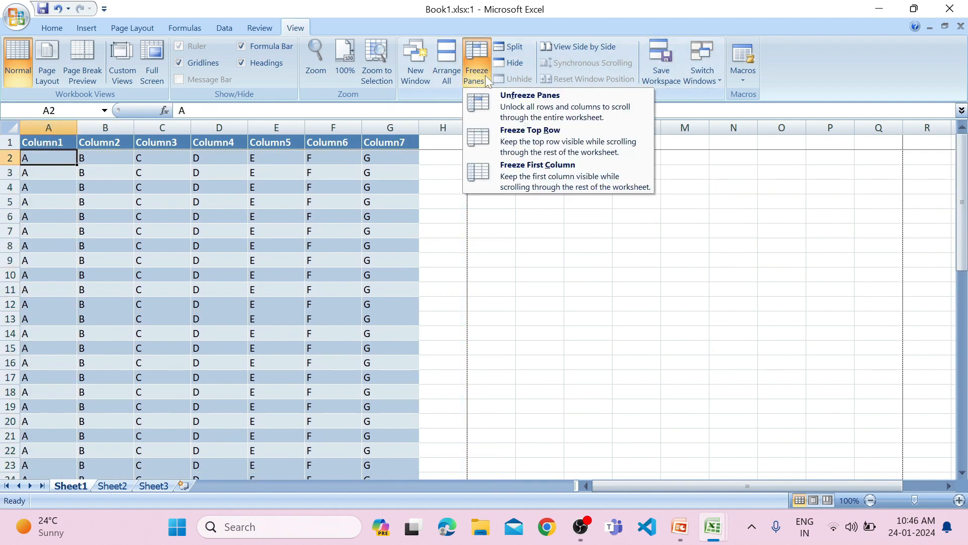
{"action": "left_click", "coordinate": [549, 169]}
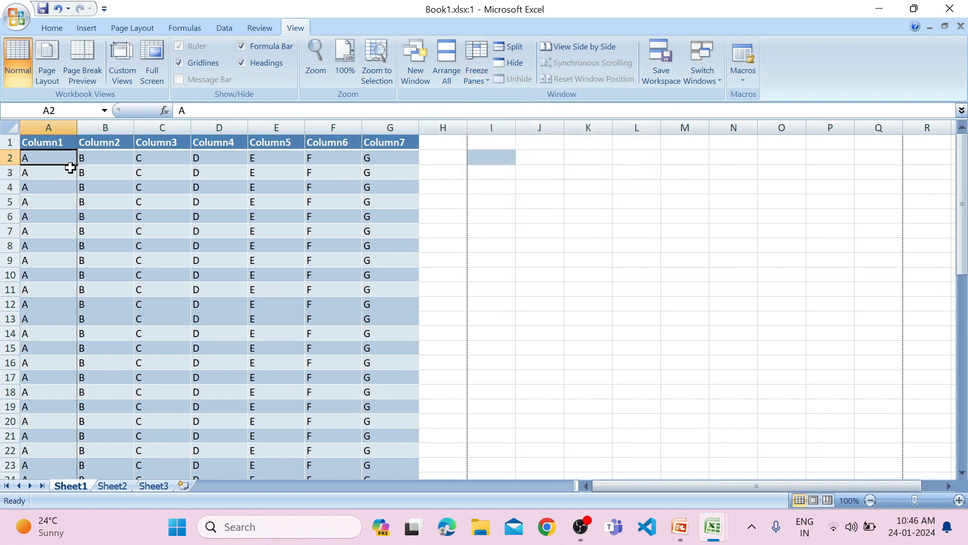
{"action": "scroll", "coordinate": [83, 202], "scroll_direction": "down", "scroll_amount": 2}
{"action": "scroll", "coordinate": [94, 205], "scroll_direction": "up", "scroll_amount": 2}
{"action": "left_click_drag", "start_coordinate": [652, 480], "coordinate": [555, 540]}
Step: Unfreeze the first column and freeze the panes at cell B2, checking the header row and first column
{"action": "left_click", "coordinate": [123, 154]}
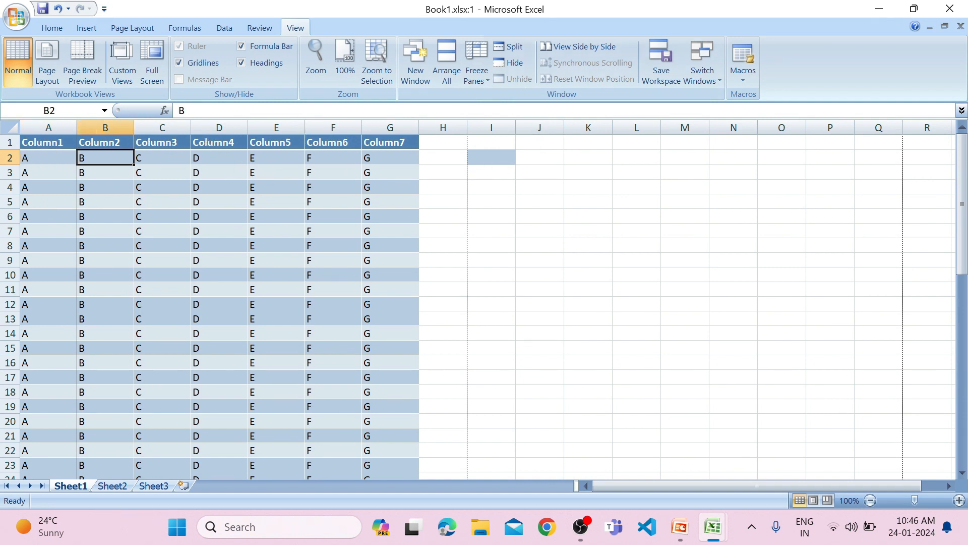
{"action": "left_click", "coordinate": [476, 71]}
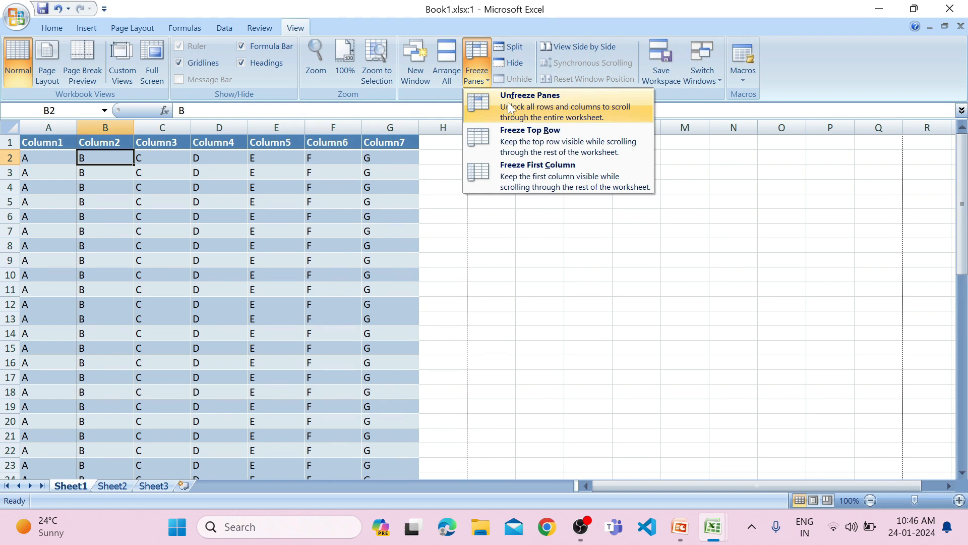
{"action": "left_click", "coordinate": [508, 102]}
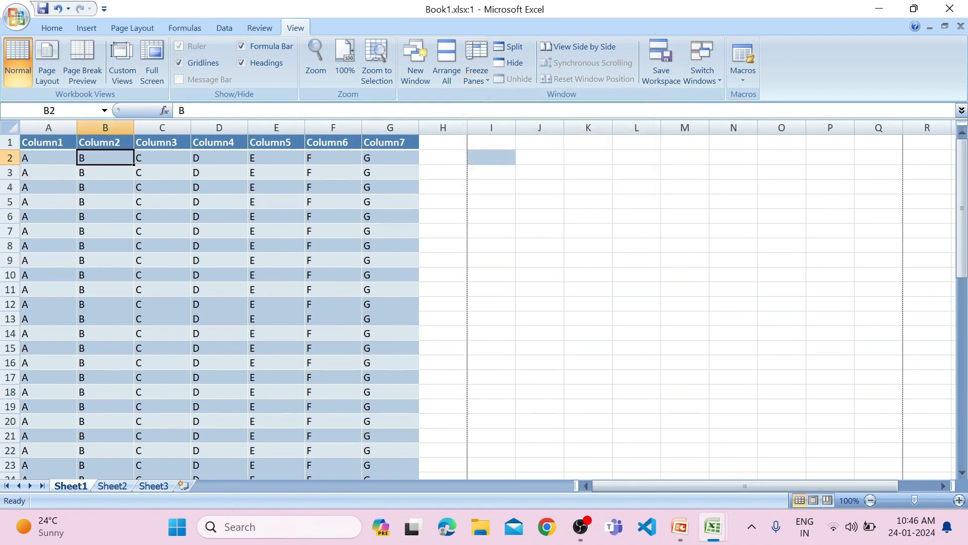
{"action": "left_click", "coordinate": [477, 71]}
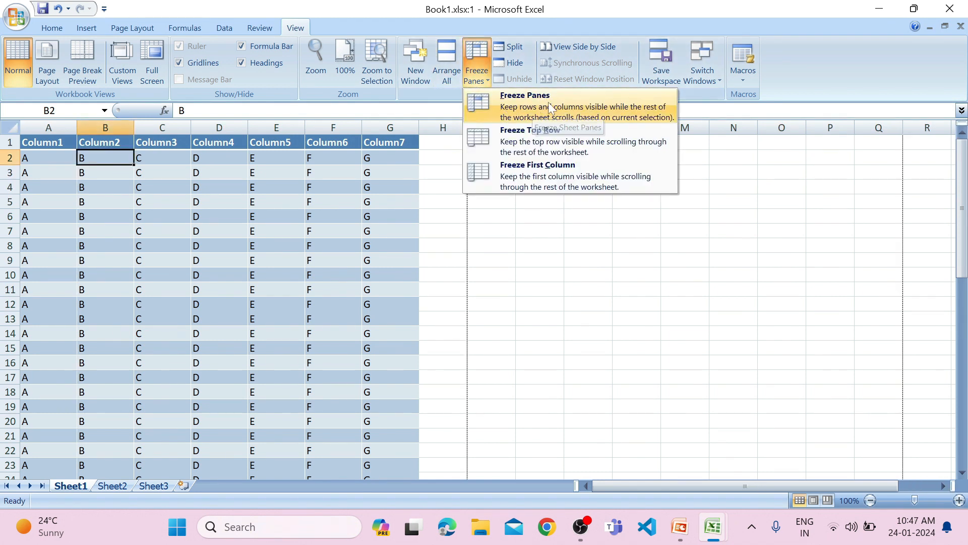
{"action": "left_click", "coordinate": [525, 108]}
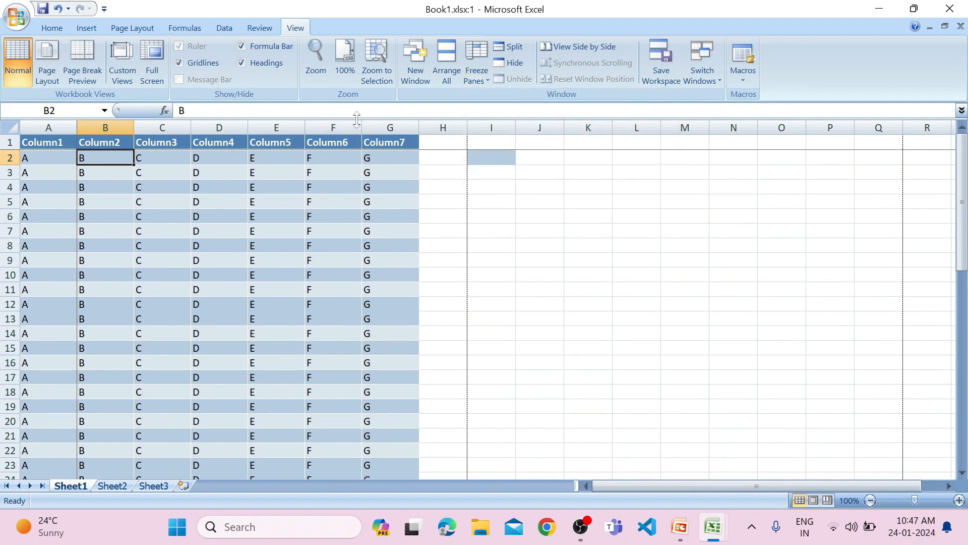
{"action": "scroll", "coordinate": [133, 330], "scroll_direction": "down", "scroll_amount": 7}
{"action": "scroll", "coordinate": [133, 325], "scroll_direction": "up", "scroll_amount": 7}
{"action": "scroll", "coordinate": [129, 323], "scroll_direction": "down", "scroll_amount": 8}
{"action": "scroll", "coordinate": [608, 463], "scroll_direction": "down", "scroll_amount": 8}
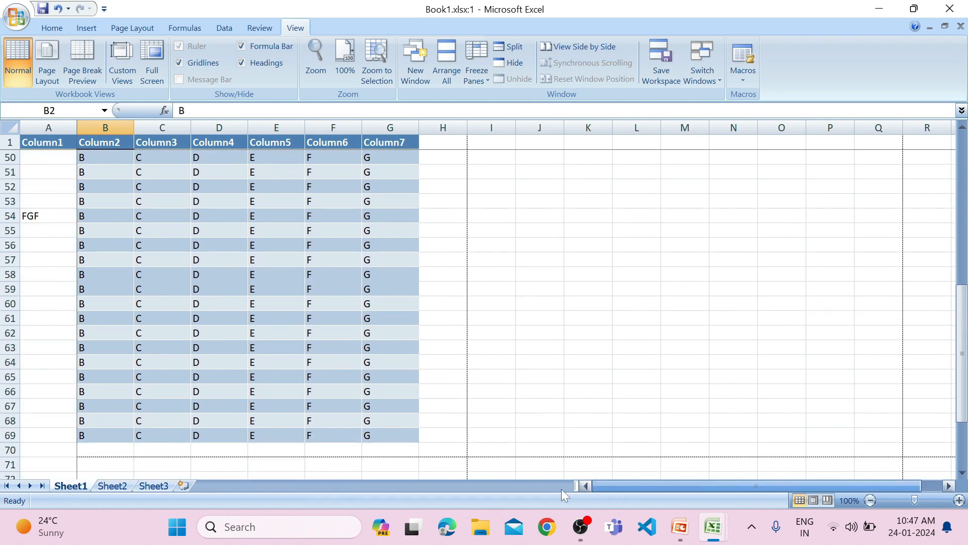
{"action": "key", "text": "ctrl+Home"}
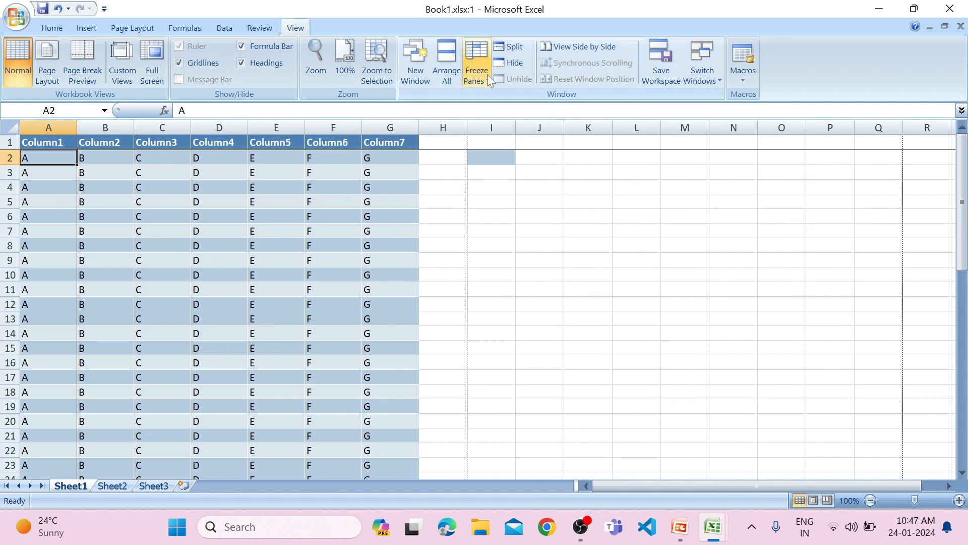
Step: Unfreeze all rows and columns of the sheet
{"action": "left_click", "coordinate": [259, 208]}
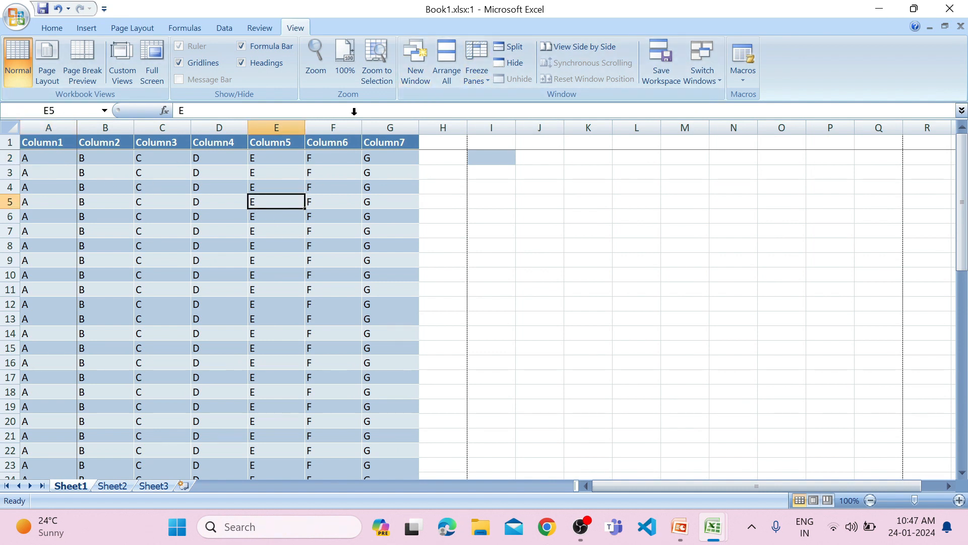
{"action": "left_click", "coordinate": [480, 63]}
{"action": "left_click", "coordinate": [508, 103]}
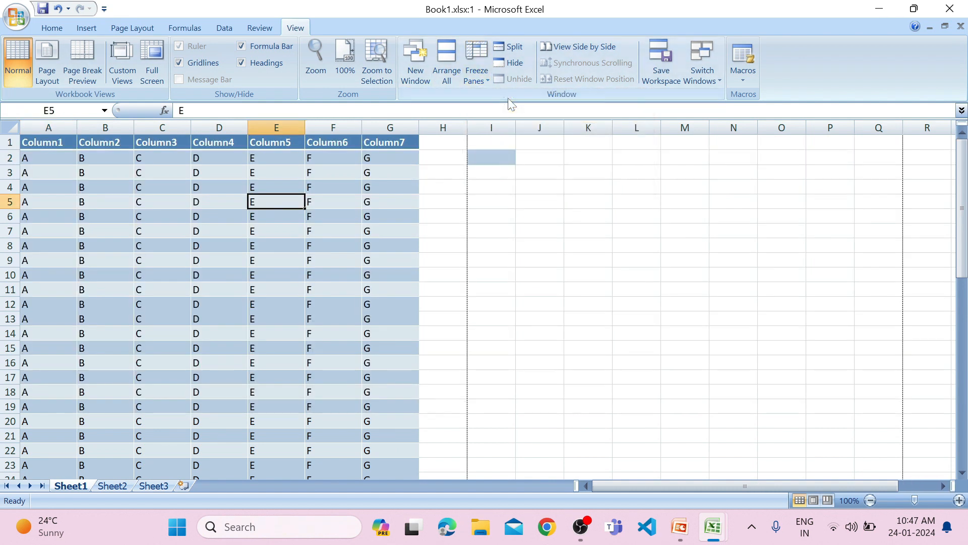
Step: Freeze the panes at cell E16 and check the frozen rows and columns
{"action": "left_click", "coordinate": [250, 358]}
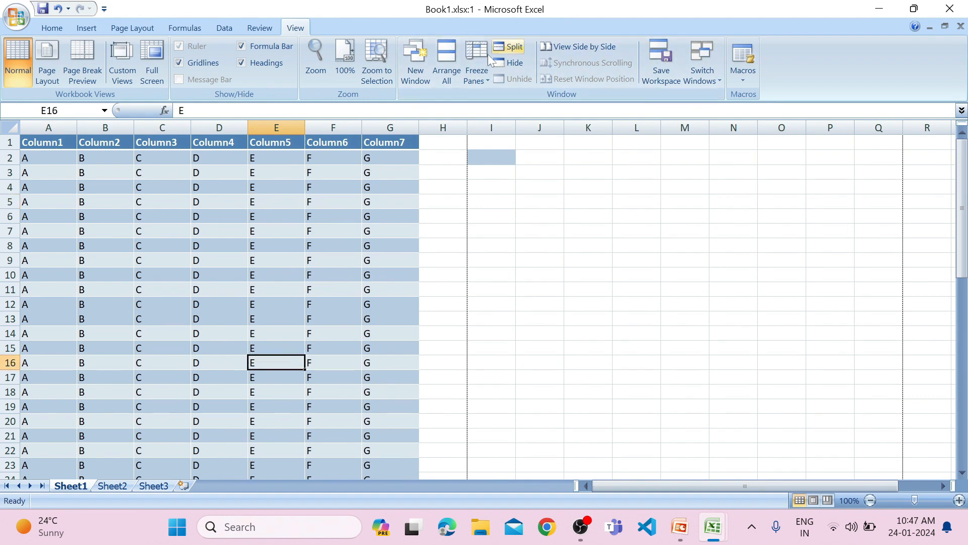
{"action": "left_click", "coordinate": [476, 78]}
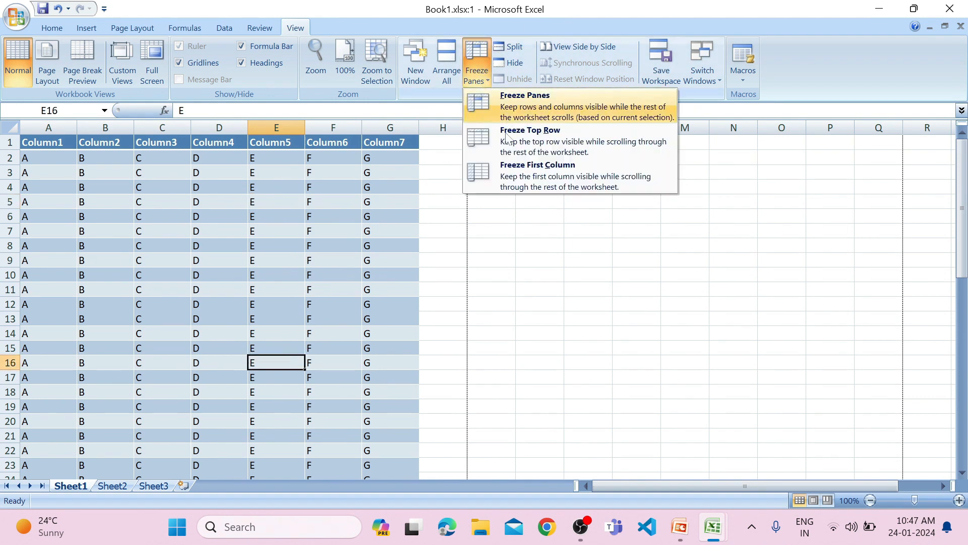
{"action": "left_click", "coordinate": [513, 107]}
{"action": "scroll", "coordinate": [266, 371], "scroll_direction": "down", "scroll_amount": 4}
{"action": "scroll", "coordinate": [266, 371], "scroll_direction": "up", "scroll_amount": 4}
{"action": "scroll", "coordinate": [265, 370], "scroll_direction": "down", "scroll_amount": 6}
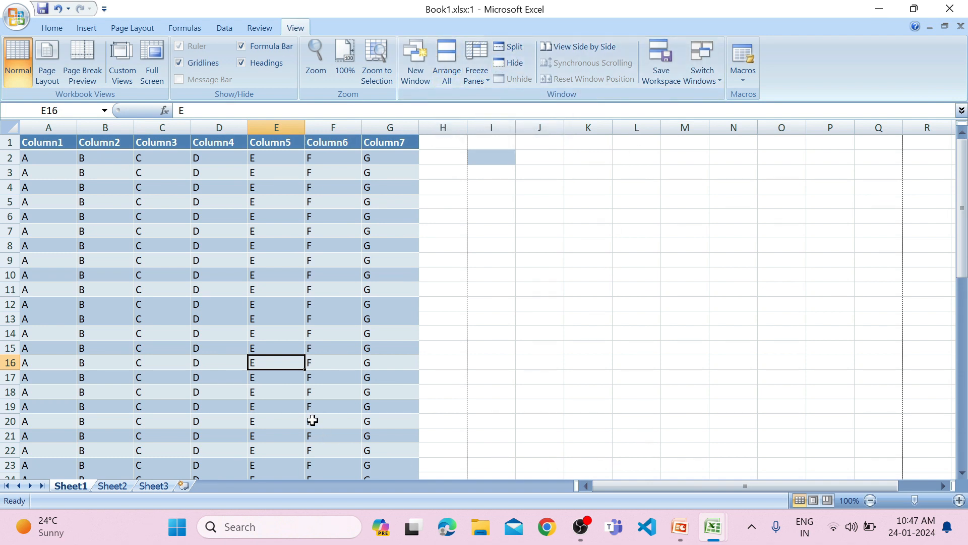
Step: Toggle the window split at cell E16 on and off, and undo the deletion of the empty column A
{"action": "left_click", "coordinate": [519, 46]}
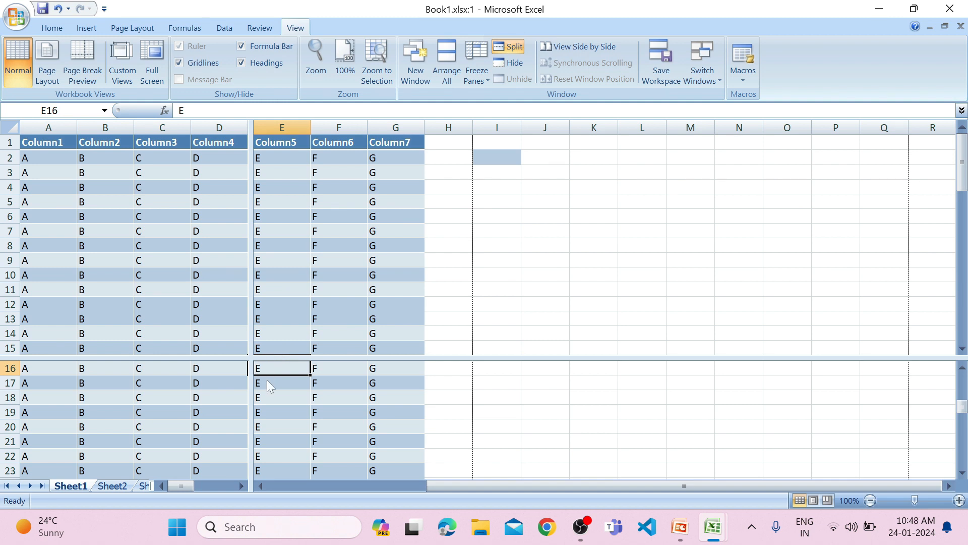
{"action": "key", "text": "ctrl+n"}
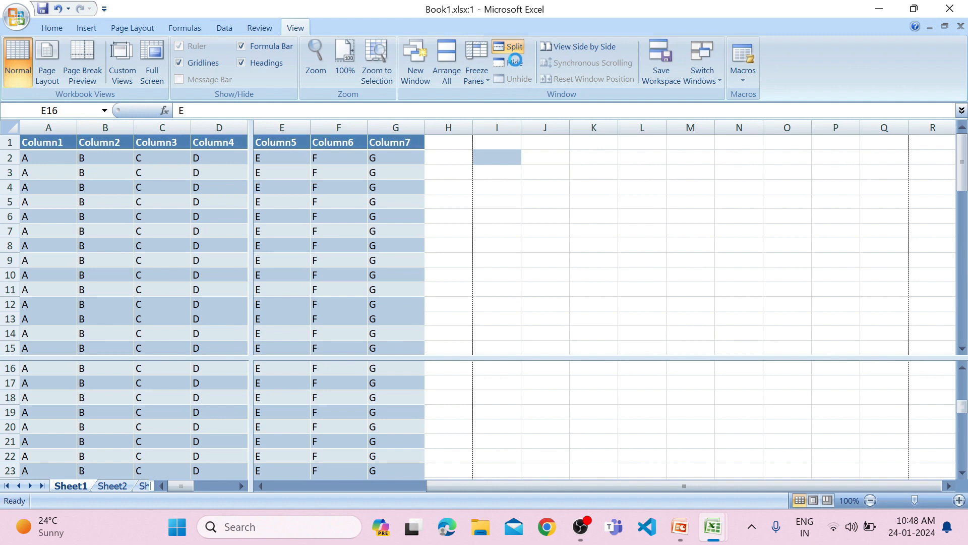
{"action": "left_click", "coordinate": [508, 47]}
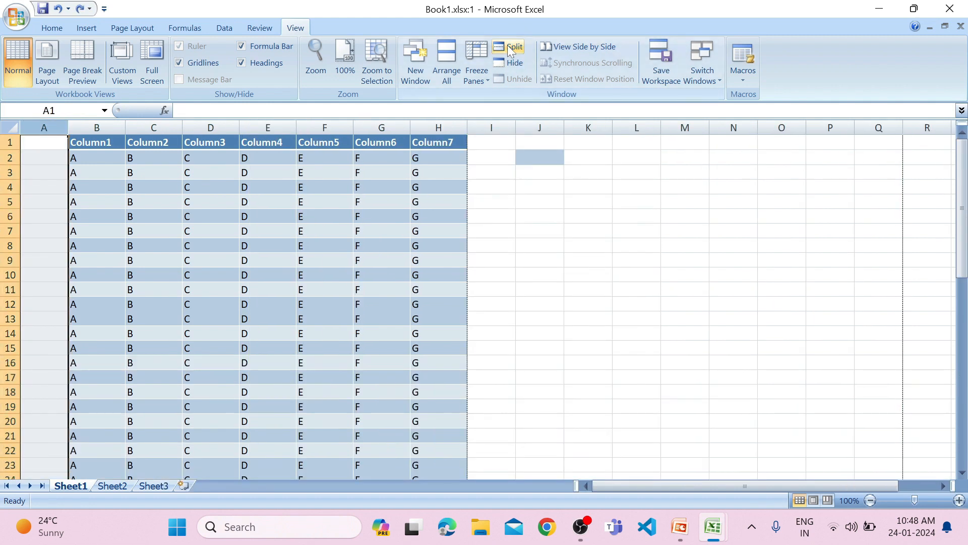
Step: Split the window into four panes at cell H7 and check the table rows in the lower panes
{"action": "left_click", "coordinate": [454, 226]}
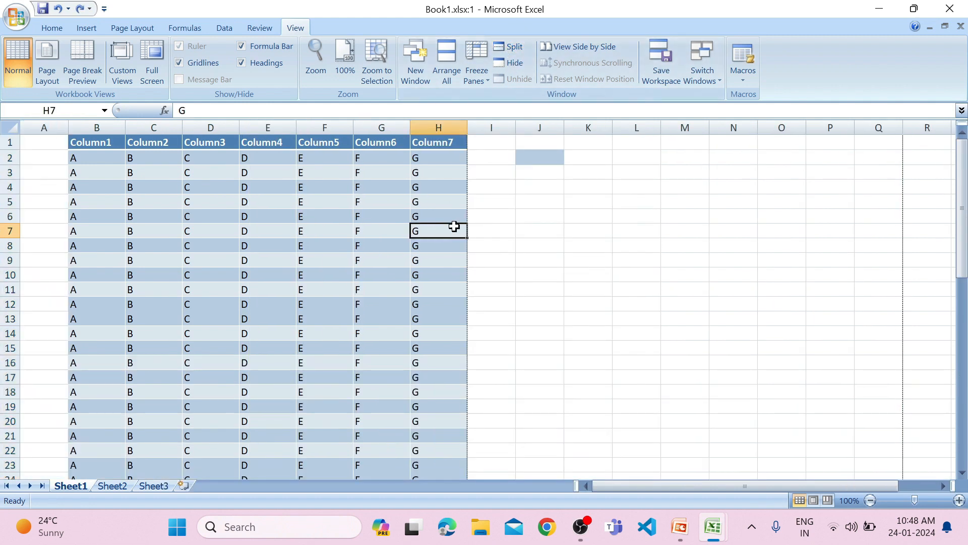
{"action": "left_click", "coordinate": [512, 46]}
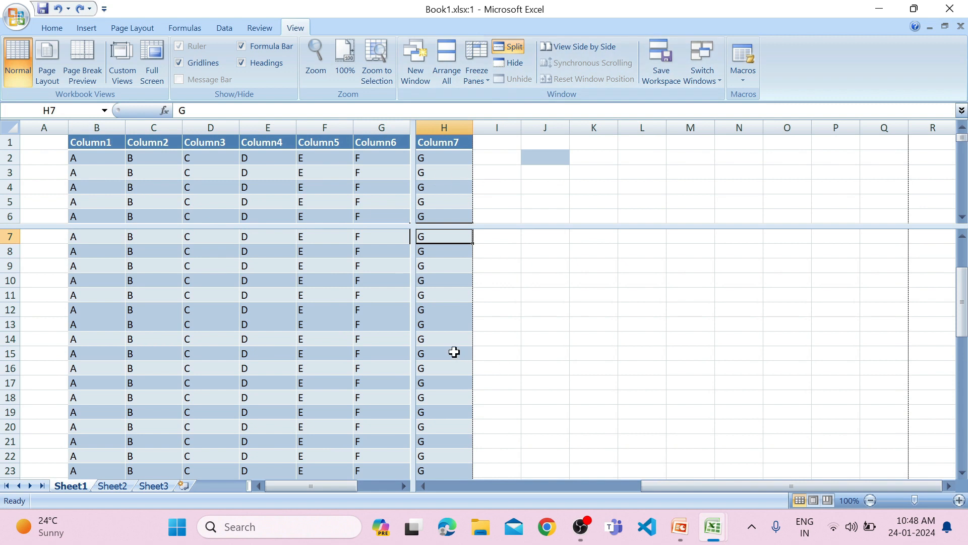
{"action": "scroll", "coordinate": [454, 352], "scroll_direction": "down", "scroll_amount": 7}
{"action": "scroll", "coordinate": [481, 153], "scroll_direction": "down", "scroll_amount": 17}
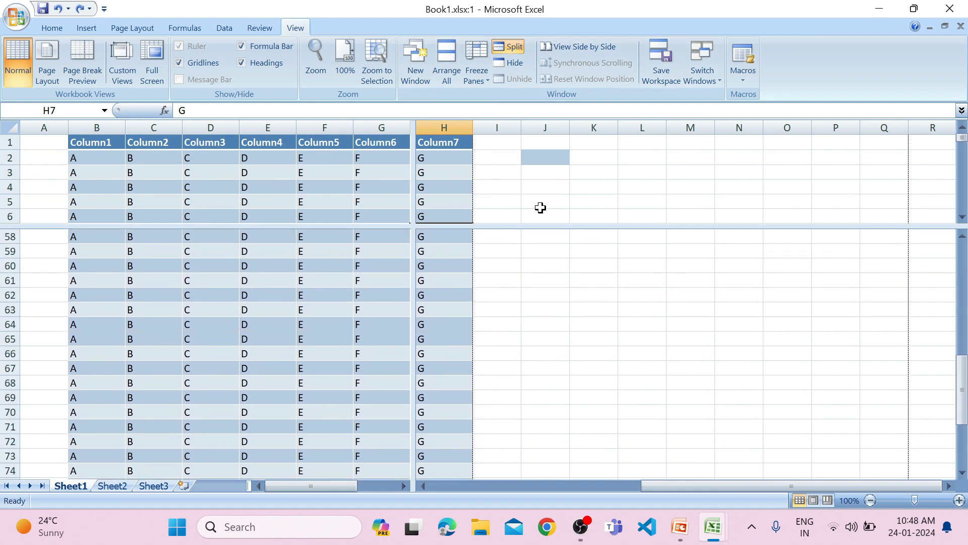
{"action": "scroll", "coordinate": [536, 201], "scroll_direction": "up", "scroll_amount": 20}
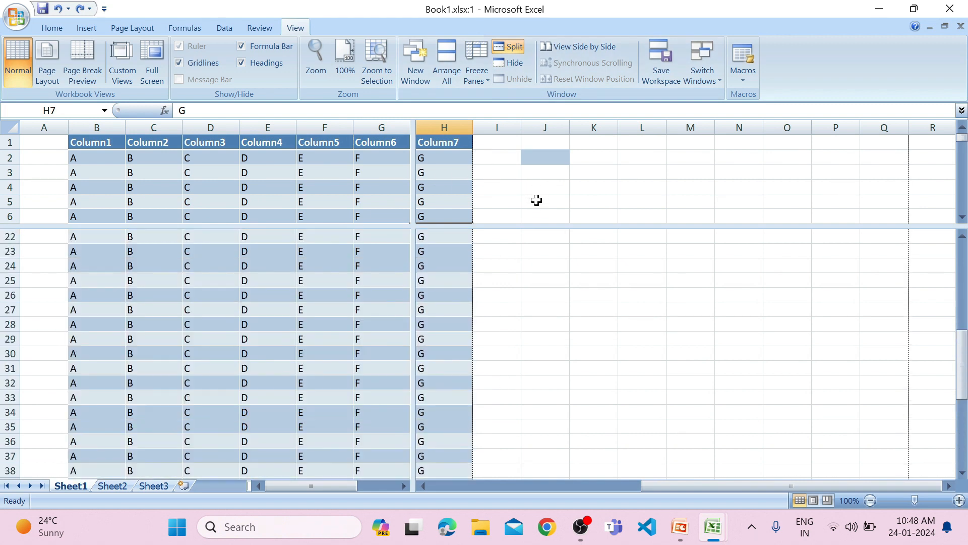
Step: Examine the table rows in the upper split panes independently of the lower panes
{"action": "left_click", "coordinate": [634, 173]}
{"action": "scroll", "coordinate": [618, 173], "scroll_direction": "down", "scroll_amount": 12}
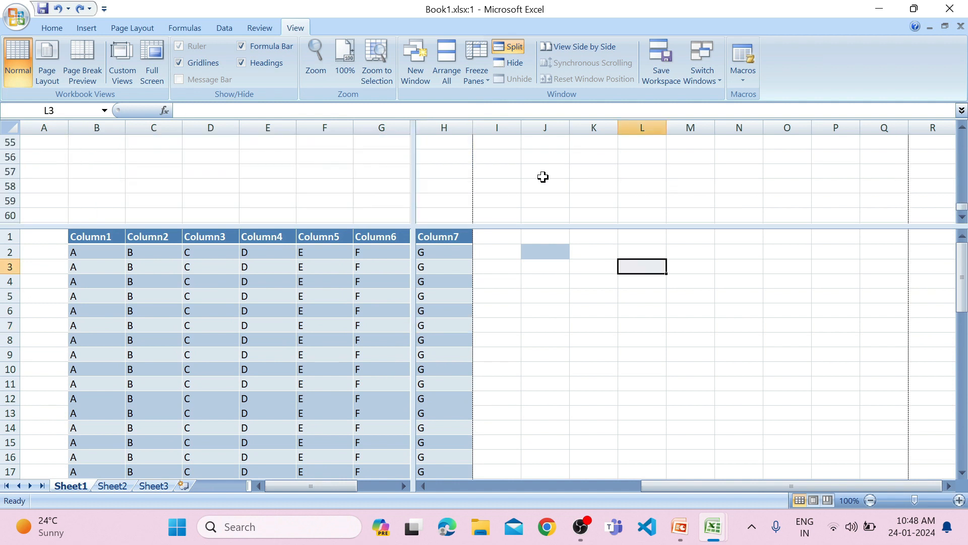
{"action": "scroll", "coordinate": [359, 195], "scroll_direction": "up", "scroll_amount": 20}
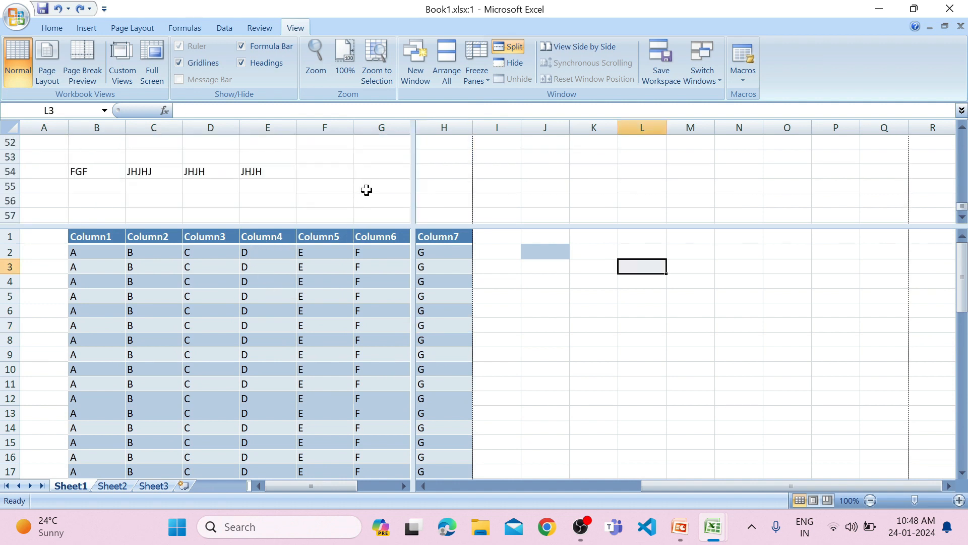
{"action": "scroll", "coordinate": [358, 200], "scroll_direction": "down", "scroll_amount": 5}
{"action": "scroll", "coordinate": [359, 200], "scroll_direction": "down", "scroll_amount": 18}
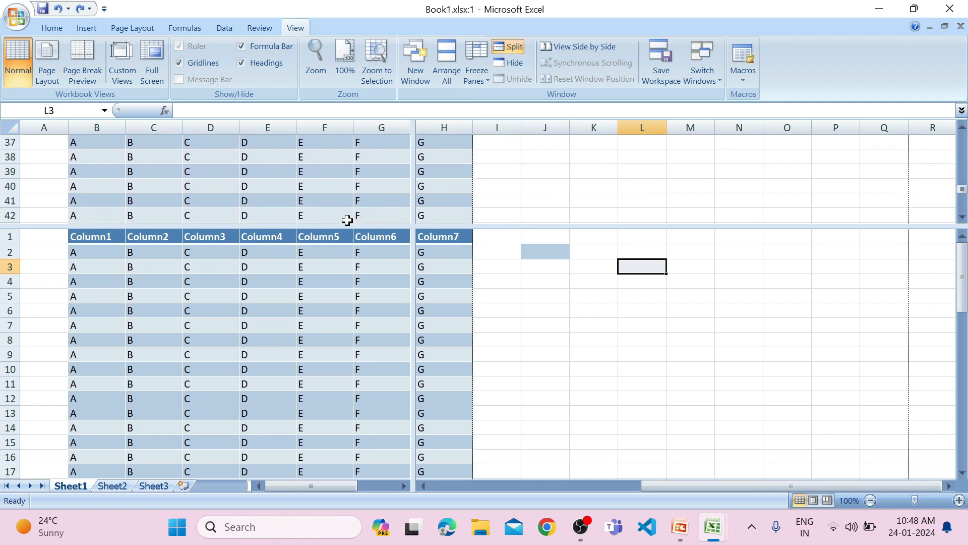
{"action": "scroll", "coordinate": [335, 175], "scroll_direction": "up", "scroll_amount": 7}
{"action": "scroll", "coordinate": [335, 175], "scroll_direction": "up", "scroll_amount": 5}
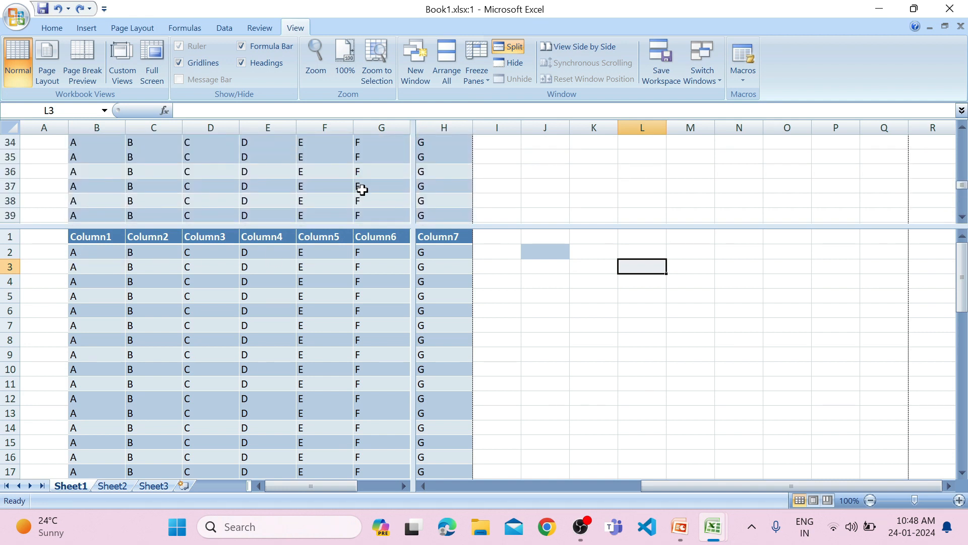
Step: View Book1.xlsx:1 and Book1.xlsx:2 side by side and test the synchronous scrolling
{"action": "left_click", "coordinate": [578, 48]}
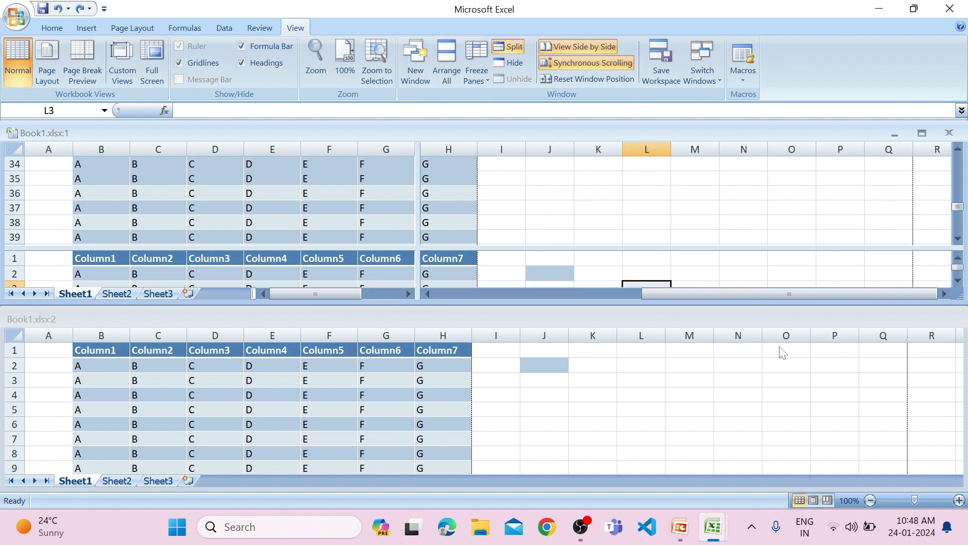
{"action": "scroll", "coordinate": [626, 340], "scroll_direction": "down", "scroll_amount": 6}
{"action": "scroll", "coordinate": [625, 340], "scroll_direction": "up", "scroll_amount": 11}
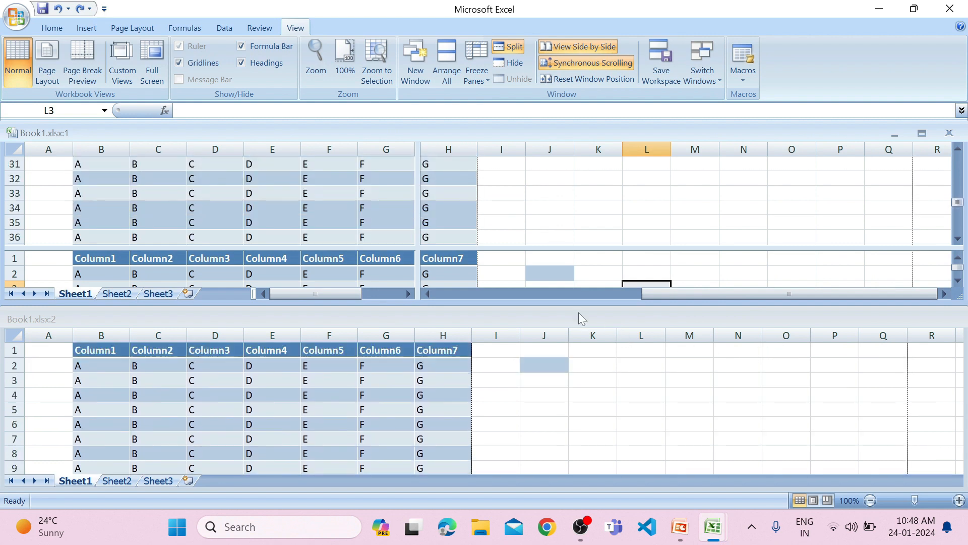
Step: Check how the rows of both side-by-side windows move together down past the table and back
{"action": "scroll", "coordinate": [174, 396], "scroll_direction": "down", "scroll_amount": 7}
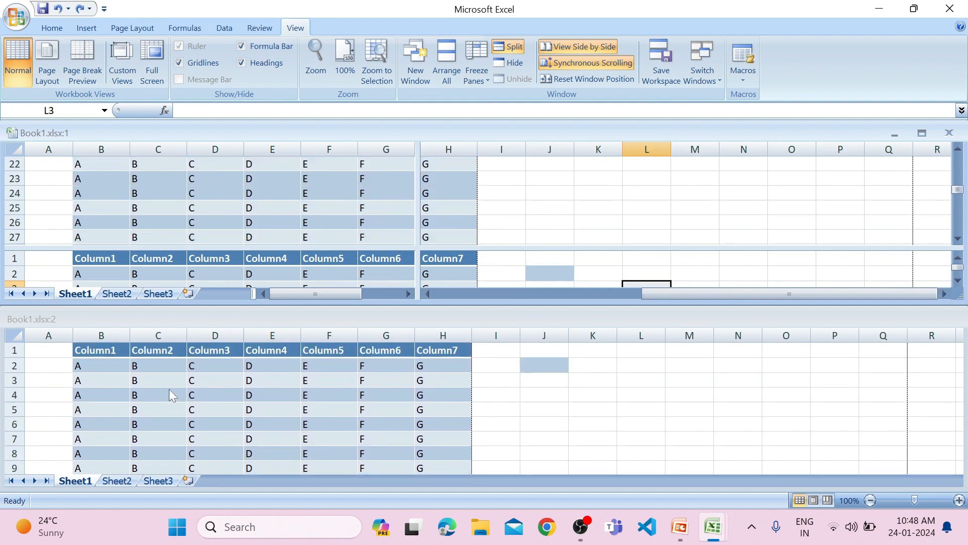
{"action": "scroll", "coordinate": [876, 383], "scroll_direction": "down", "scroll_amount": 14}
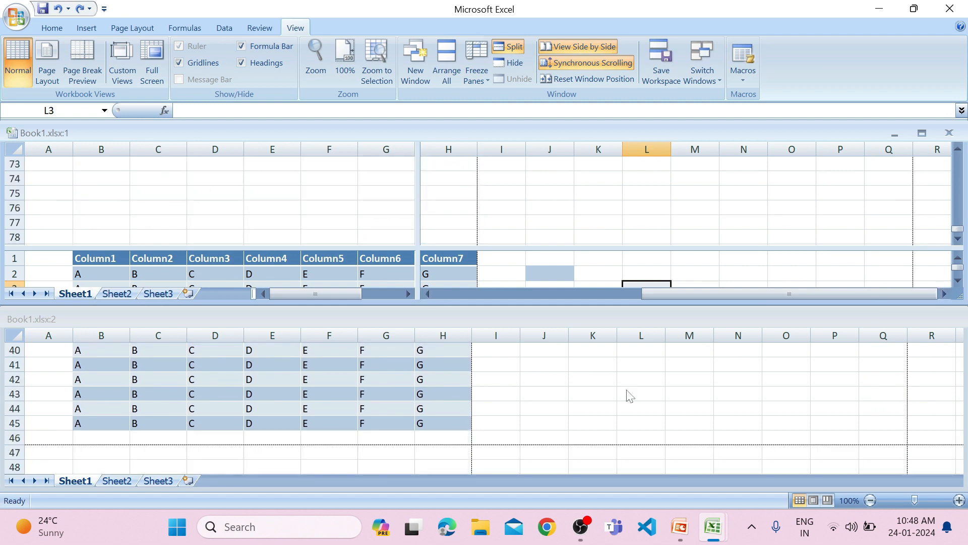
{"action": "scroll", "coordinate": [38, 364], "scroll_direction": "down", "scroll_amount": 3}
{"action": "scroll", "coordinate": [30, 393], "scroll_direction": "down", "scroll_amount": 5}
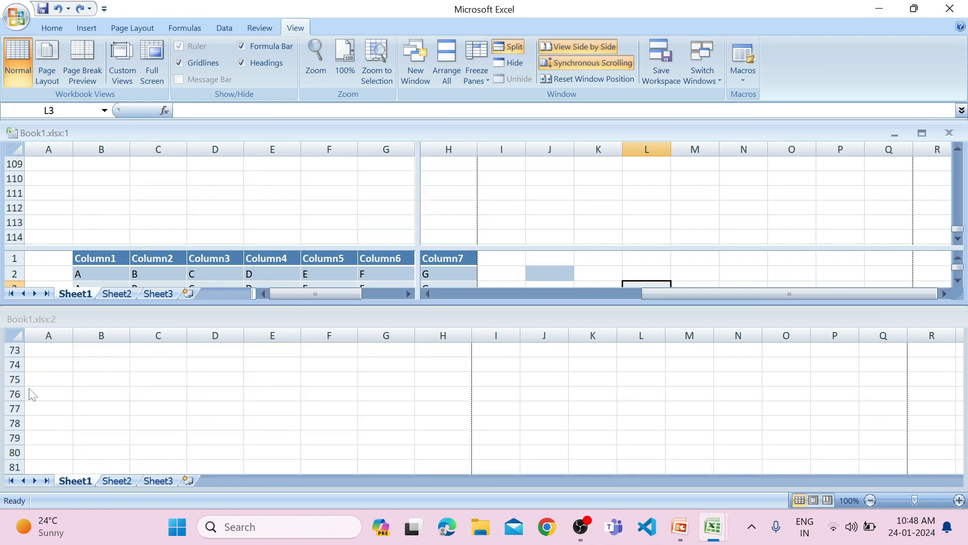
{"action": "scroll", "coordinate": [76, 371], "scroll_direction": "down", "scroll_amount": 8}
{"action": "scroll", "coordinate": [76, 388], "scroll_direction": "up", "scroll_amount": 17}
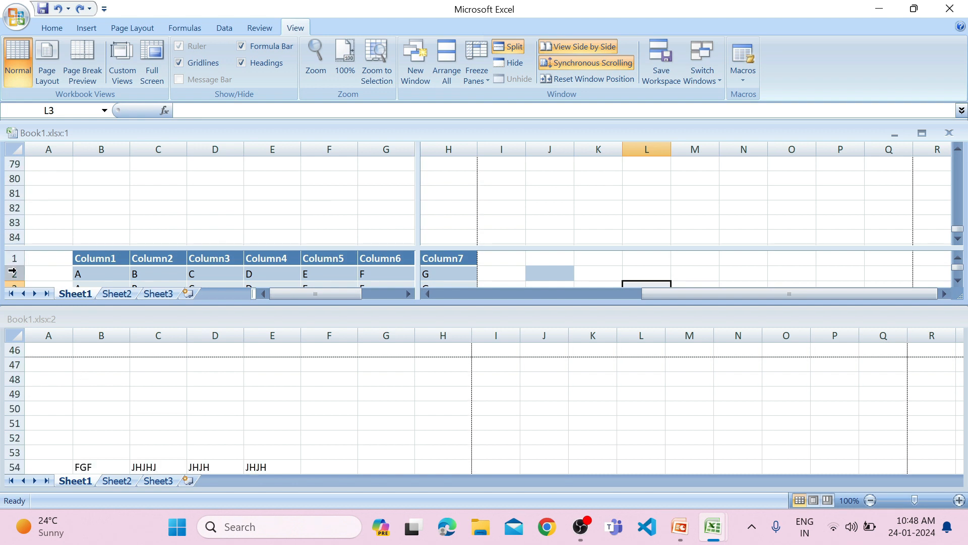
Step: Turn off synchronous scrolling and scroll Book1.xlsx:1 and Book1.xlsx:2 independently of each other
{"action": "left_click", "coordinate": [609, 63]}
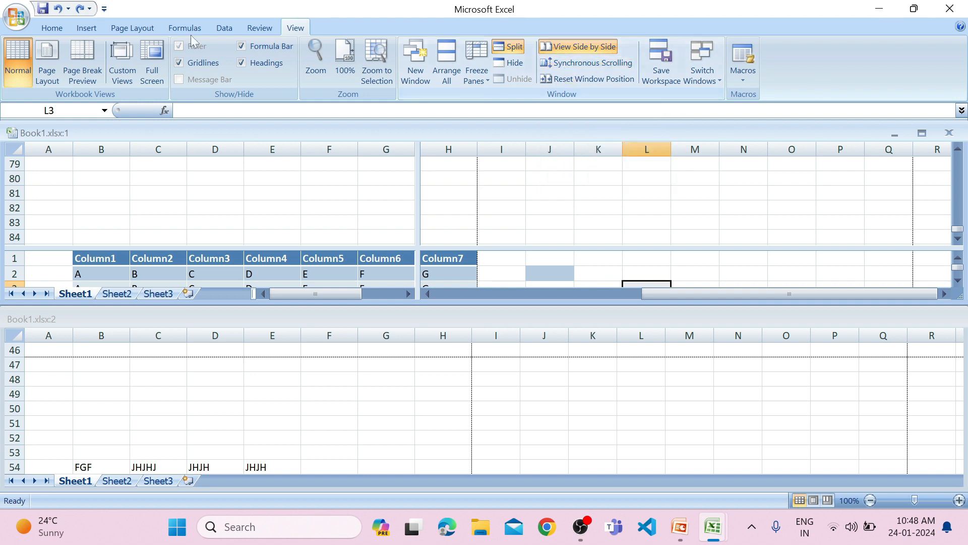
{"action": "left_click", "coordinate": [98, 207]}
{"action": "scroll", "coordinate": [89, 197], "scroll_direction": "down", "scroll_amount": 13}
{"action": "scroll", "coordinate": [89, 198], "scroll_direction": "down", "scroll_amount": 3}
{"action": "left_click", "coordinate": [91, 382]}
{"action": "scroll", "coordinate": [90, 380], "scroll_direction": "down", "scroll_amount": 16}
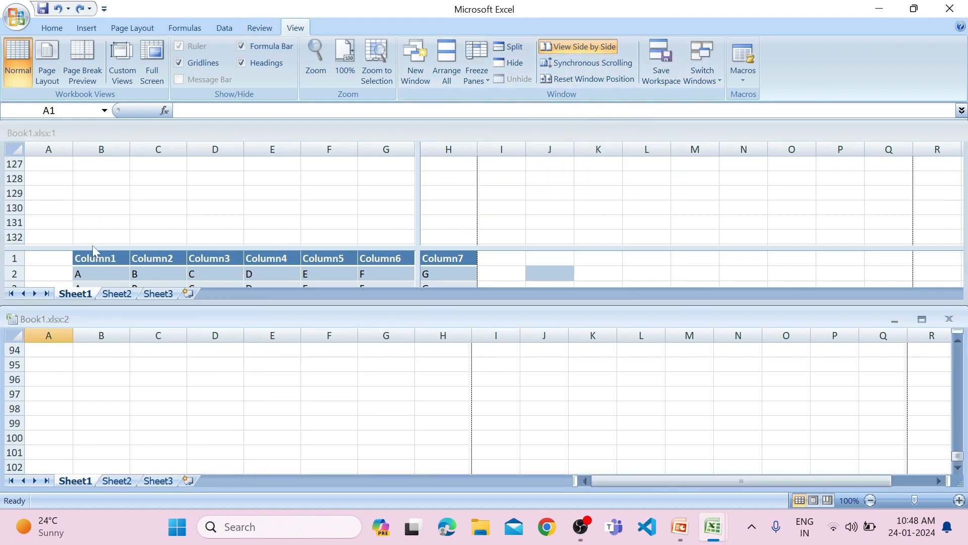
{"action": "left_click", "coordinate": [107, 218]}
{"action": "scroll", "coordinate": [104, 214], "scroll_direction": "down", "scroll_amount": 4}
{"action": "left_click", "coordinate": [65, 398]}
{"action": "scroll", "coordinate": [67, 398], "scroll_direction": "down", "scroll_amount": 9}
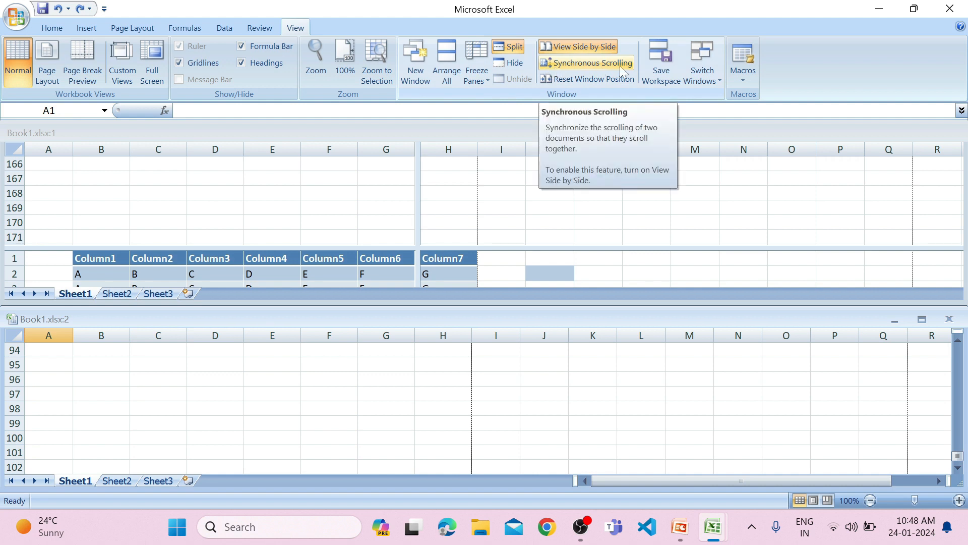
Step: Turn synchronous scrolling back on and check it by scrolling both windows down and up
{"action": "left_click", "coordinate": [596, 66]}
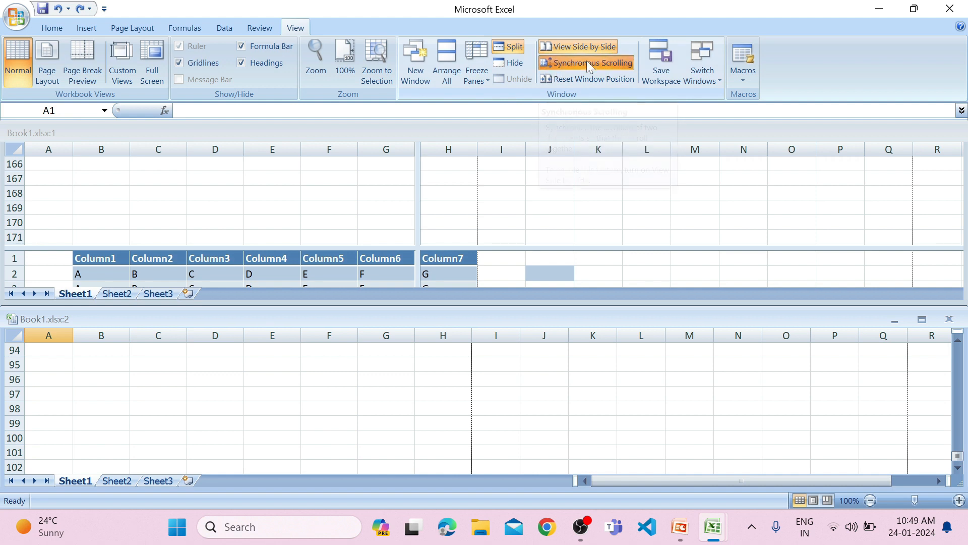
{"action": "scroll", "coordinate": [171, 223], "scroll_direction": "down", "scroll_amount": 2}
{"action": "scroll", "coordinate": [95, 372], "scroll_direction": "down", "scroll_amount": 1}
{"action": "scroll", "coordinate": [77, 339], "scroll_direction": "up", "scroll_amount": 4}
{"action": "scroll", "coordinate": [78, 346], "scroll_direction": "down", "scroll_amount": 5}
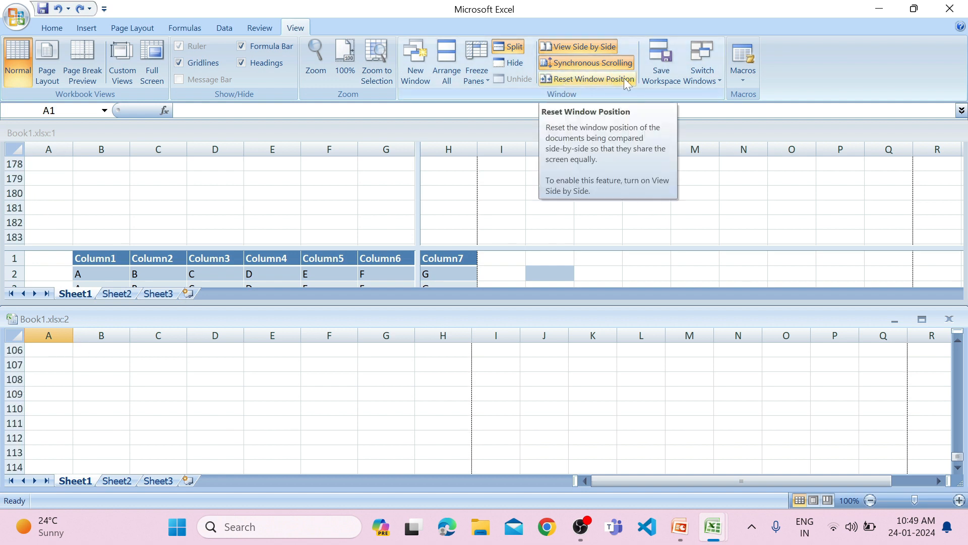
Step: Reset the window position of the two side-by-side workbook windows and scroll through their rows
{"action": "left_click", "coordinate": [605, 78]}
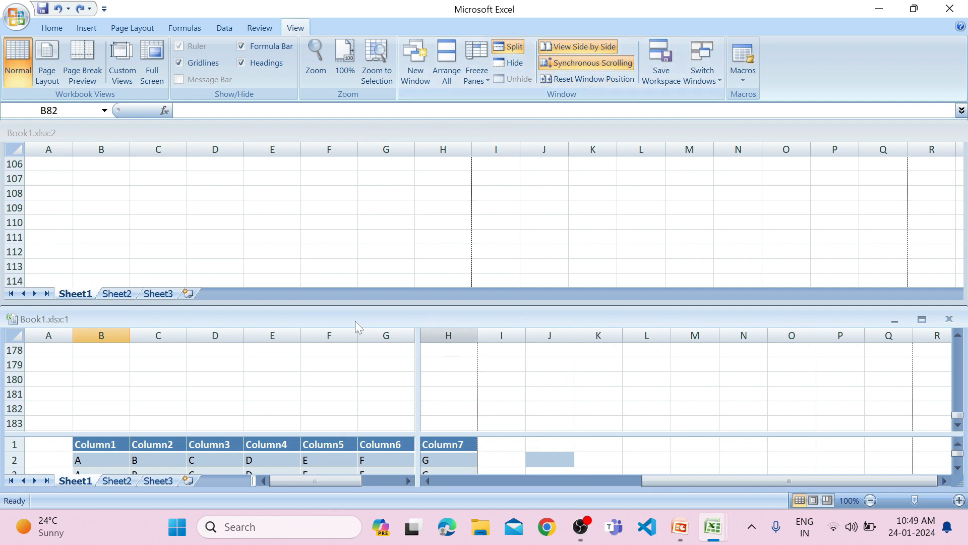
{"action": "scroll", "coordinate": [442, 262], "scroll_direction": "up", "scroll_amount": 6}
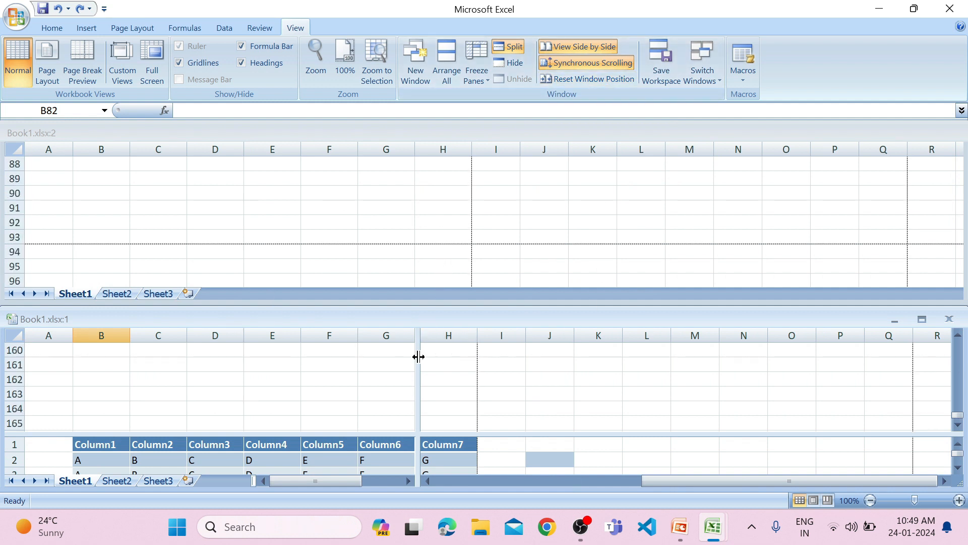
{"action": "scroll", "coordinate": [758, 450], "scroll_direction": "down", "scroll_amount": 1}
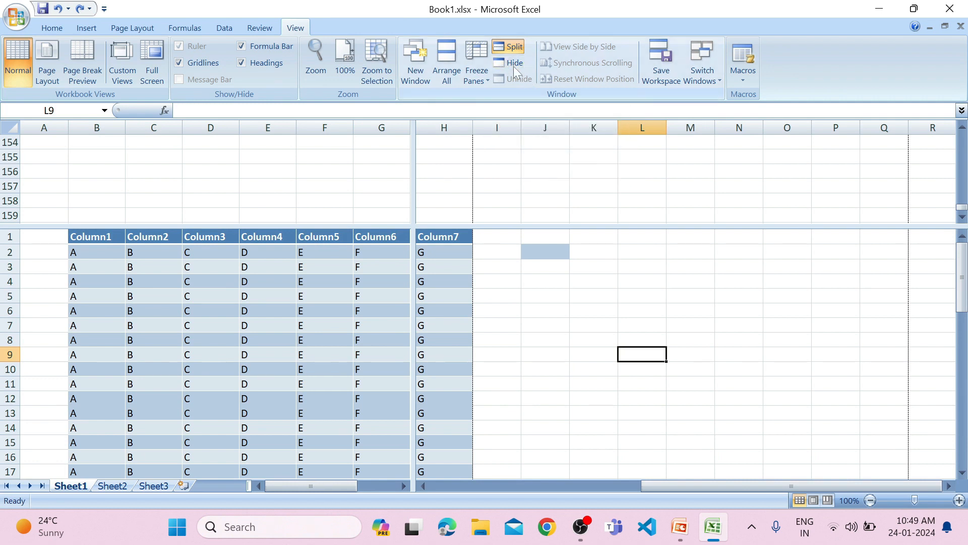
Step: Hide column H of Sheet1 and unhide it again
{"action": "left_click", "coordinate": [442, 128]}
{"action": "right_click", "coordinate": [442, 127]}
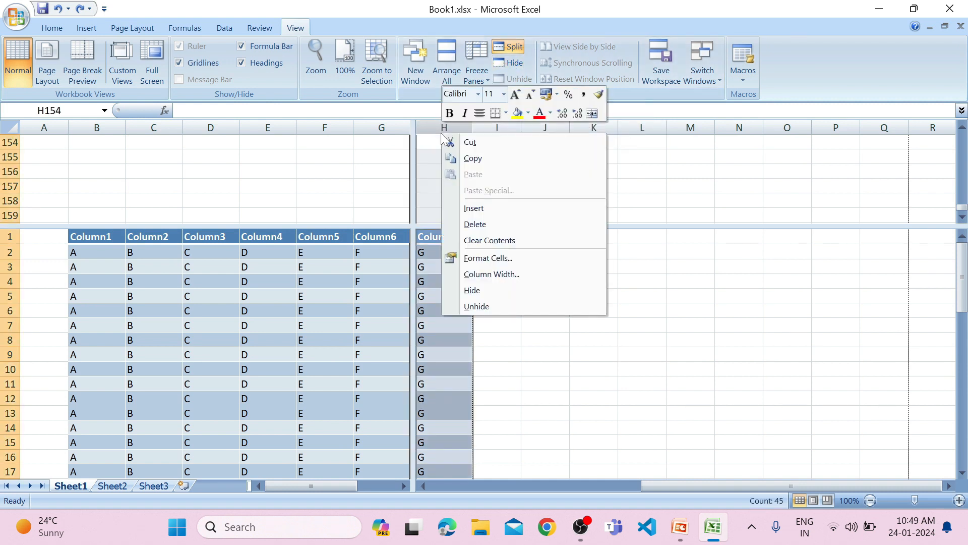
{"action": "left_click", "coordinate": [485, 295]}
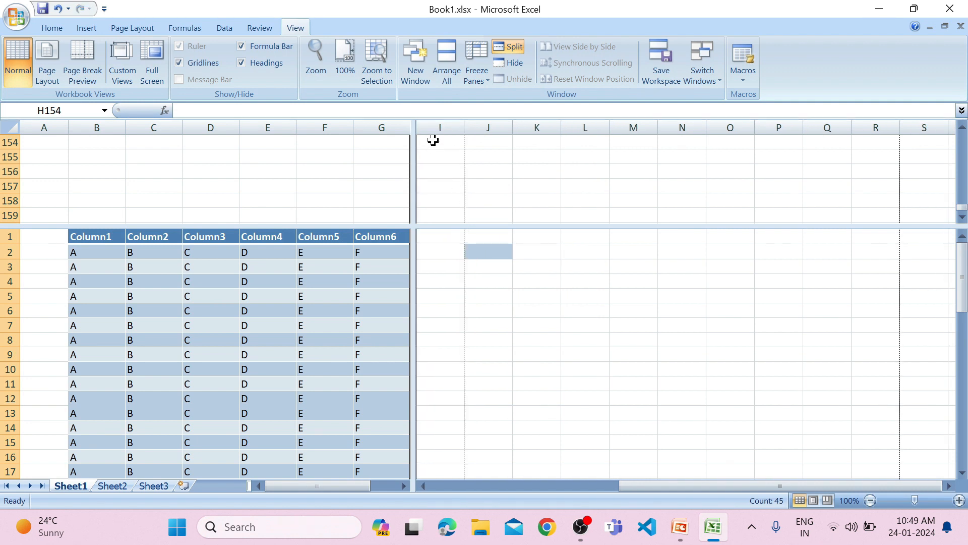
{"action": "right_click", "coordinate": [418, 129]}
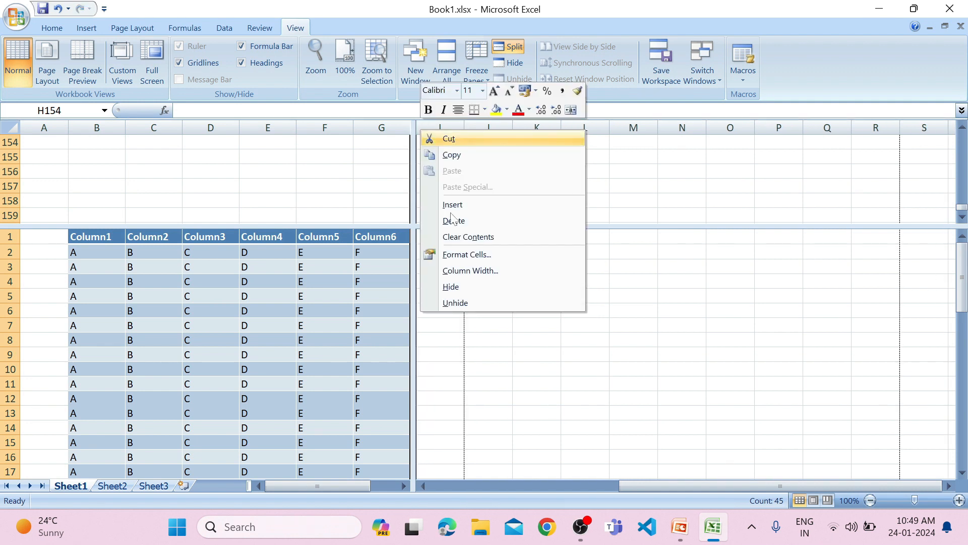
{"action": "left_click", "coordinate": [487, 300]}
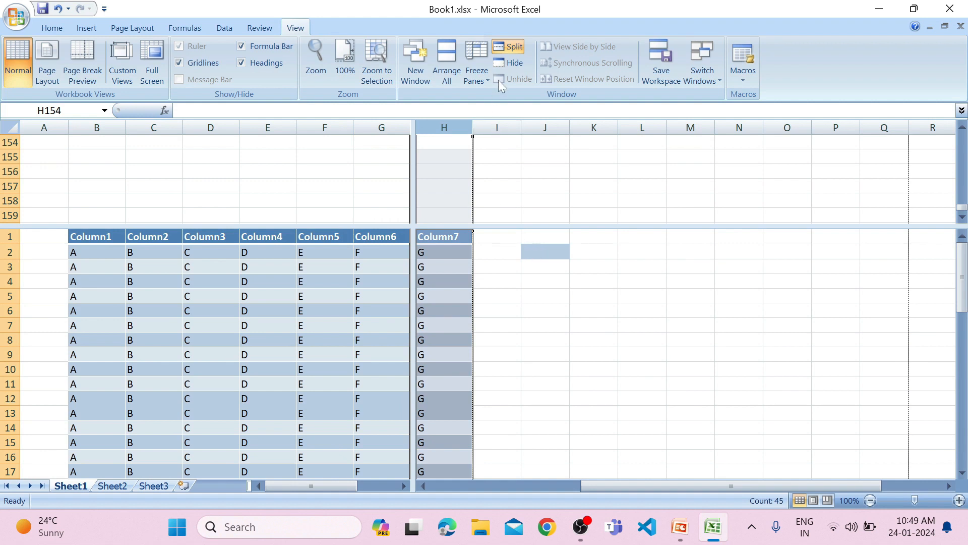
Step: Hide the Book1.xlsx workbook window and unhide it again
{"action": "left_click", "coordinate": [512, 63]}
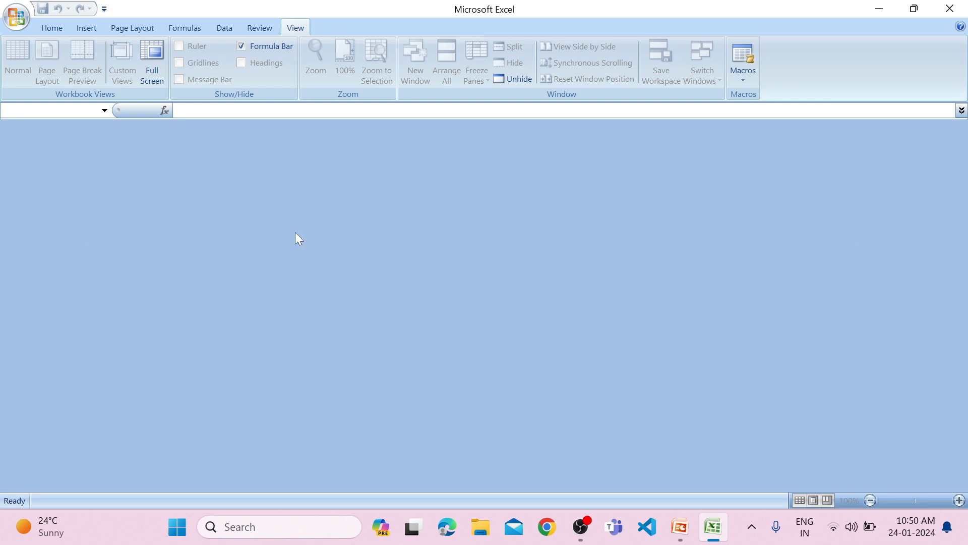
{"action": "left_click", "coordinate": [513, 80]}
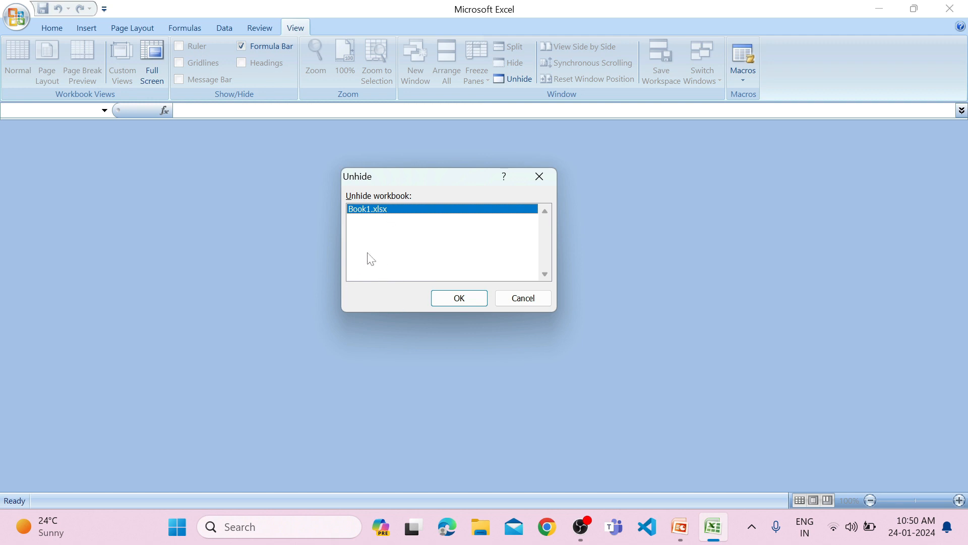
{"action": "left_click", "coordinate": [456, 297]}
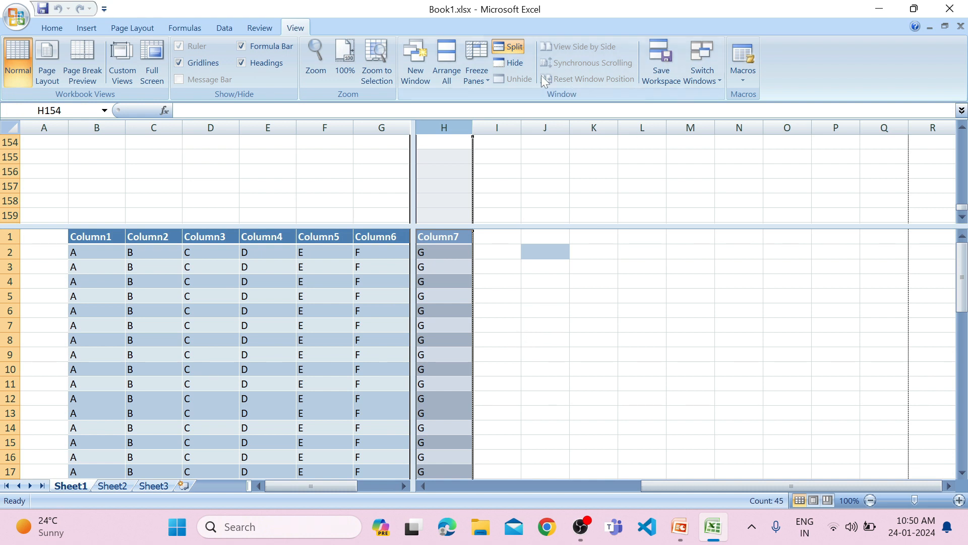
Step: Check the list of open workbook windows and open a second window of Book1.xlsx
{"action": "left_click", "coordinate": [693, 77]}
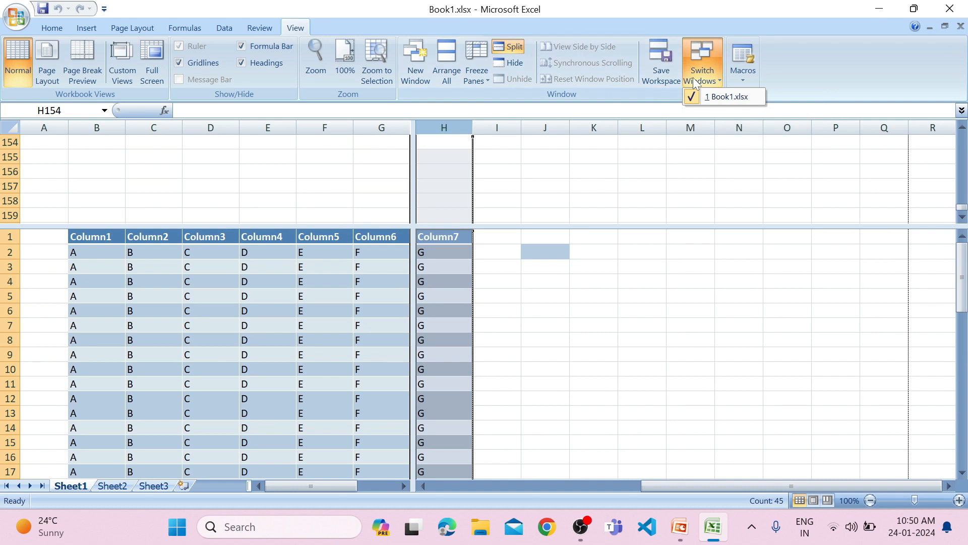
{"action": "left_click", "coordinate": [694, 186]}
{"action": "left_click", "coordinate": [703, 73]}
{"action": "left_click", "coordinate": [661, 198]}
{"action": "left_click", "coordinate": [416, 78]}
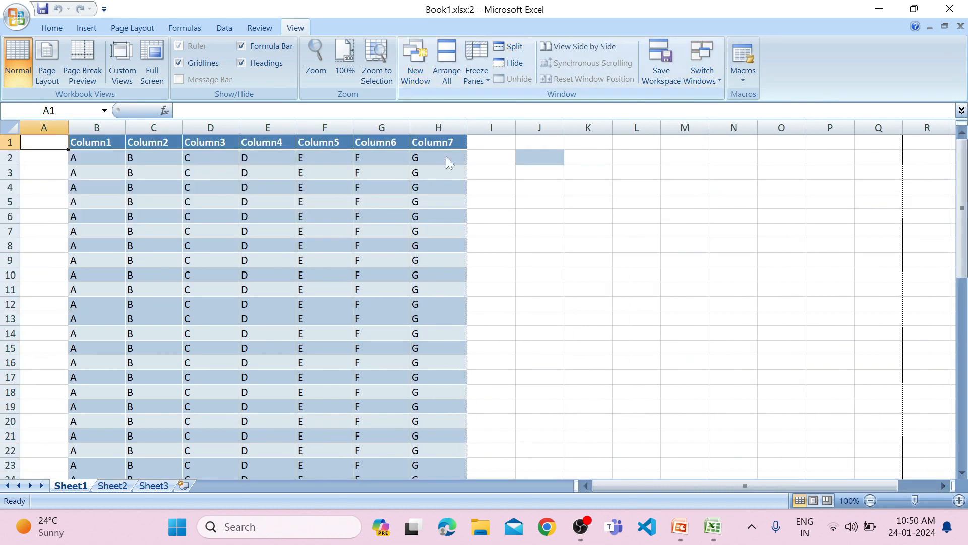
Step: Switch to the Book1.xlsx:1 window and back, finishing on Book1.xlsx:2
{"action": "left_click", "coordinate": [694, 83]}
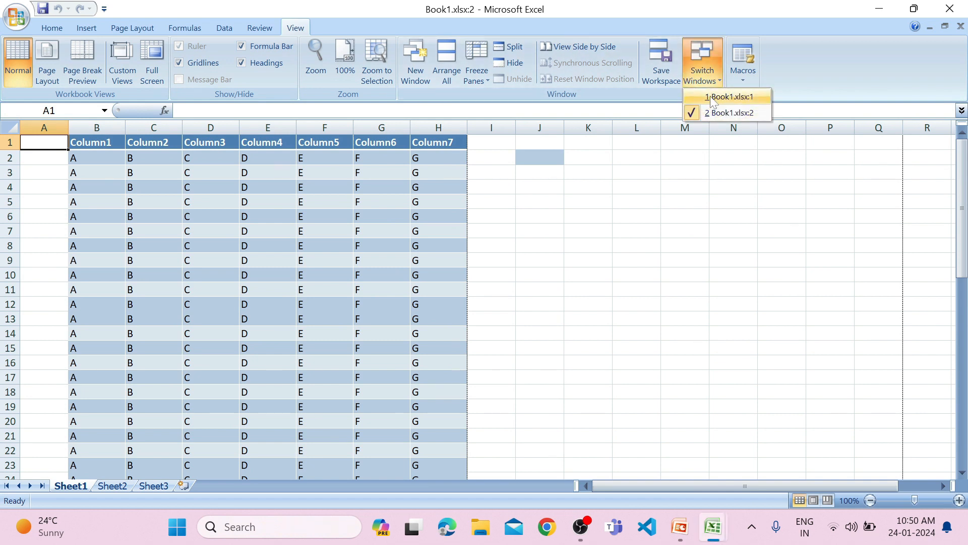
{"action": "left_click", "coordinate": [708, 96]}
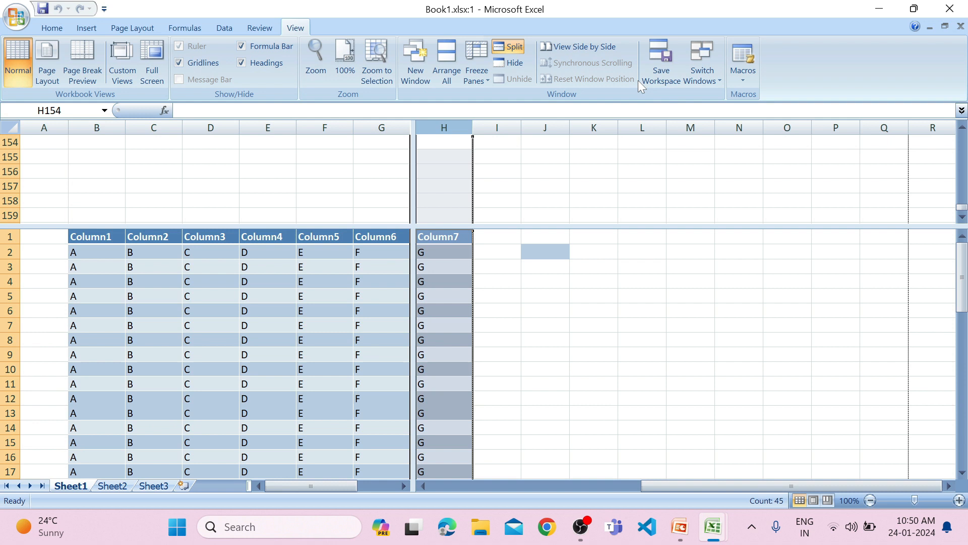
{"action": "left_click", "coordinate": [698, 76]}
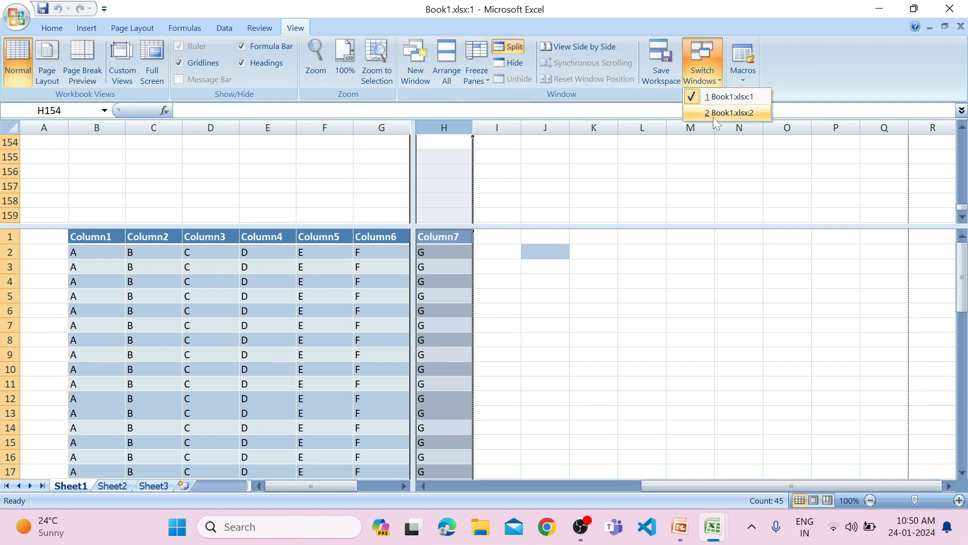
{"action": "left_click", "coordinate": [716, 114]}
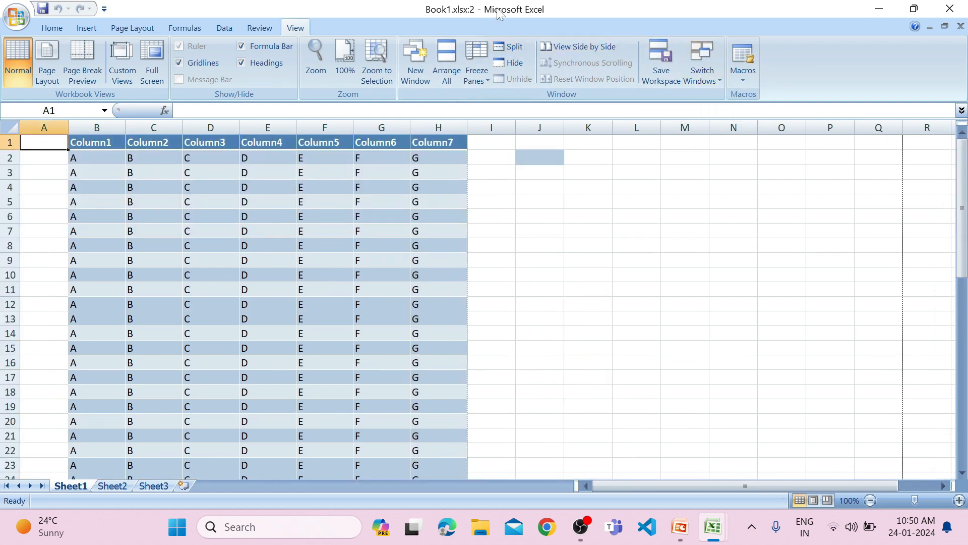
{"action": "left_click", "coordinate": [709, 82]}
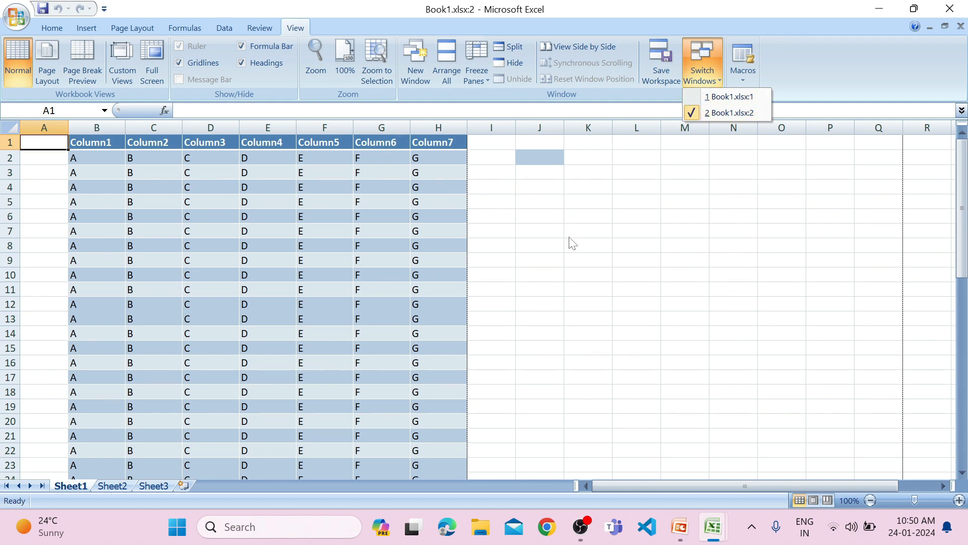
{"action": "left_click", "coordinate": [667, 200]}
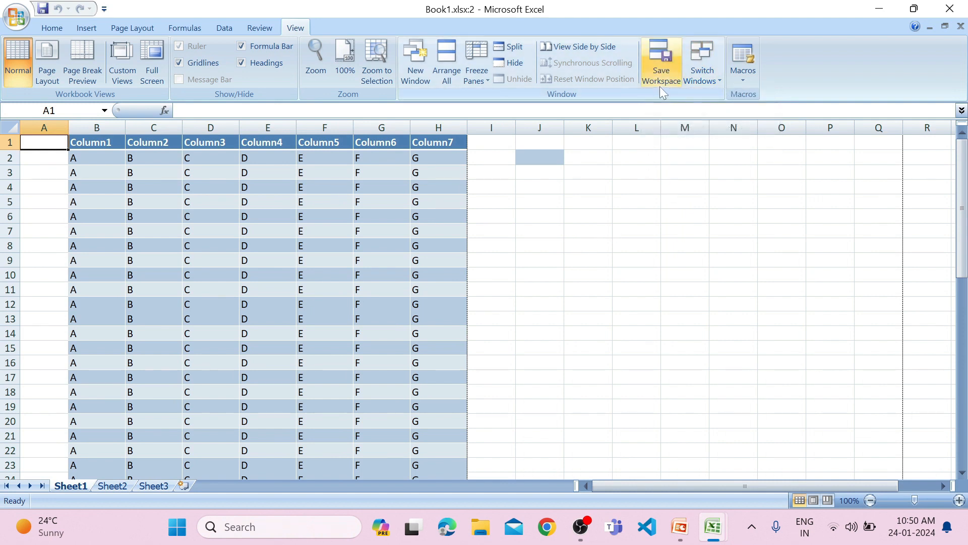
{"action": "mouse_move", "coordinate": [715, 525]}
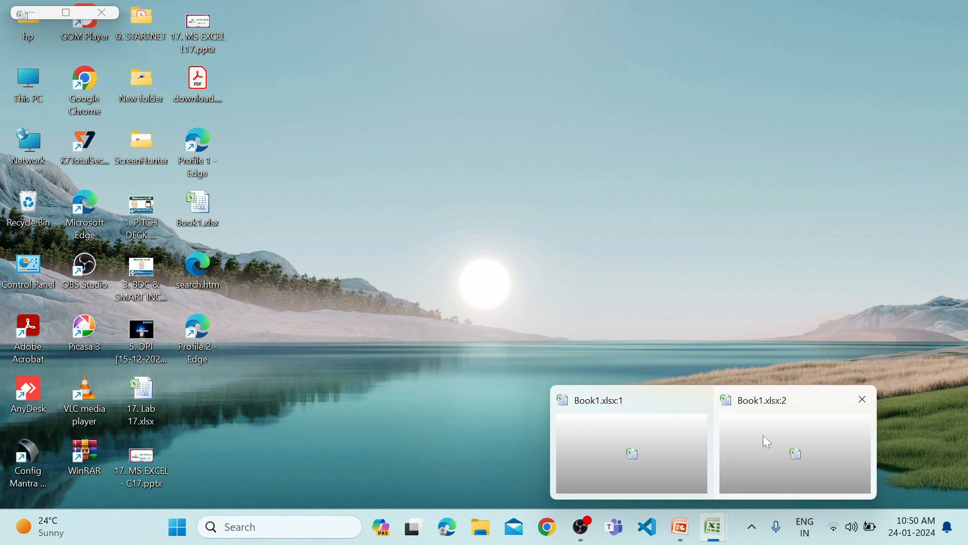
{"action": "left_click", "coordinate": [734, 436]}
{"action": "mouse_move", "coordinate": [680, 527]}
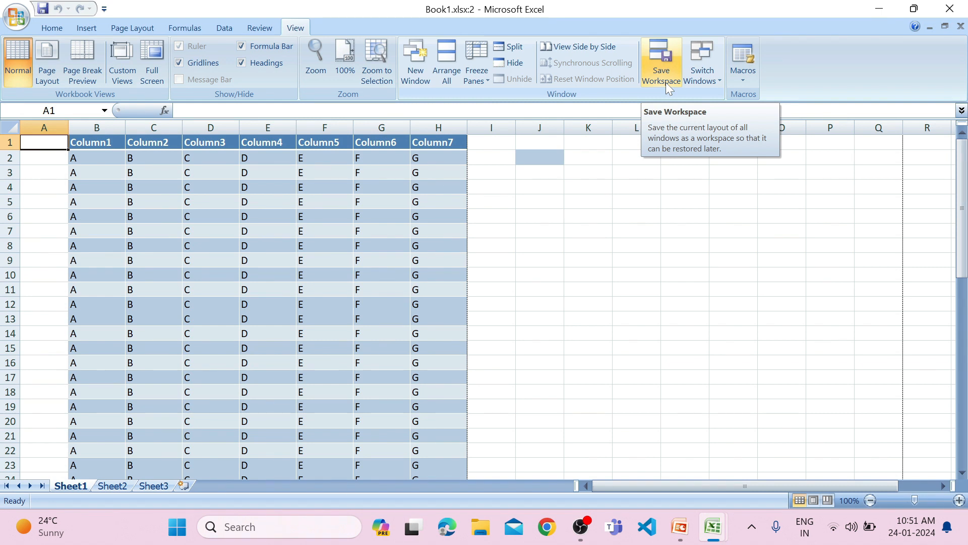
Step: Save the current window layout as a workspace named WINDOW on the Desktop, and save the changes to Book1.xlsx
{"action": "left_click", "coordinate": [666, 82]}
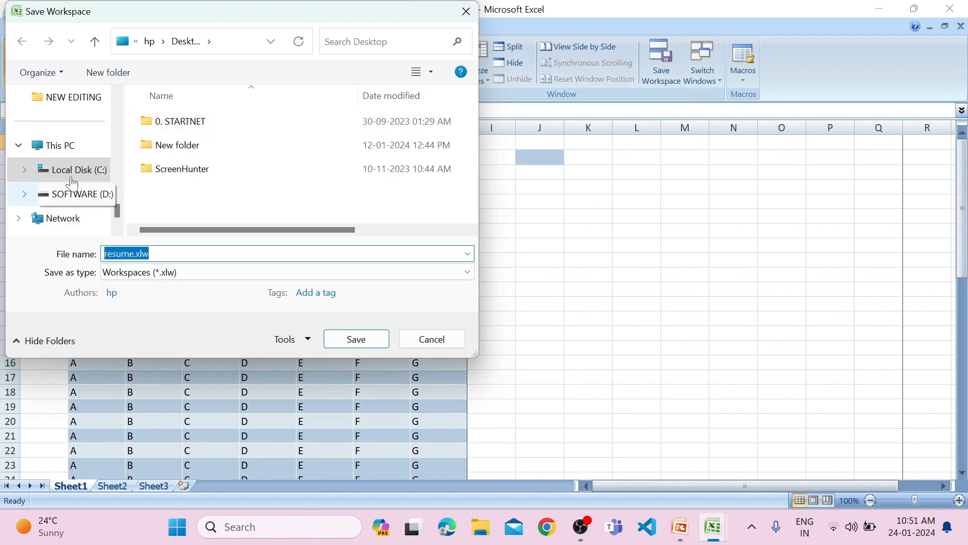
{"action": "scroll", "coordinate": [74, 147], "scroll_direction": "up", "scroll_amount": 5}
{"action": "left_click_drag", "start_coordinate": [119, 175], "coordinate": [128, 87]}
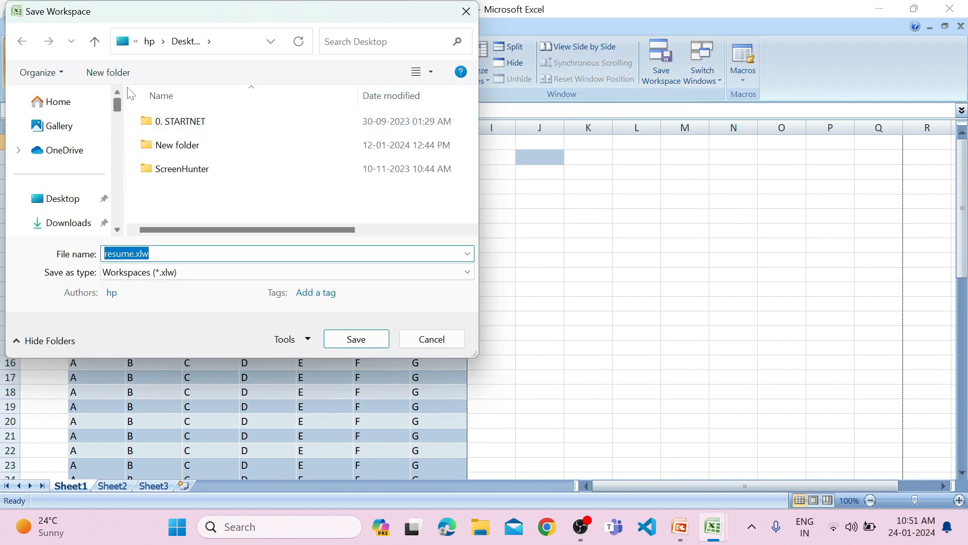
{"action": "left_click", "coordinate": [90, 204]}
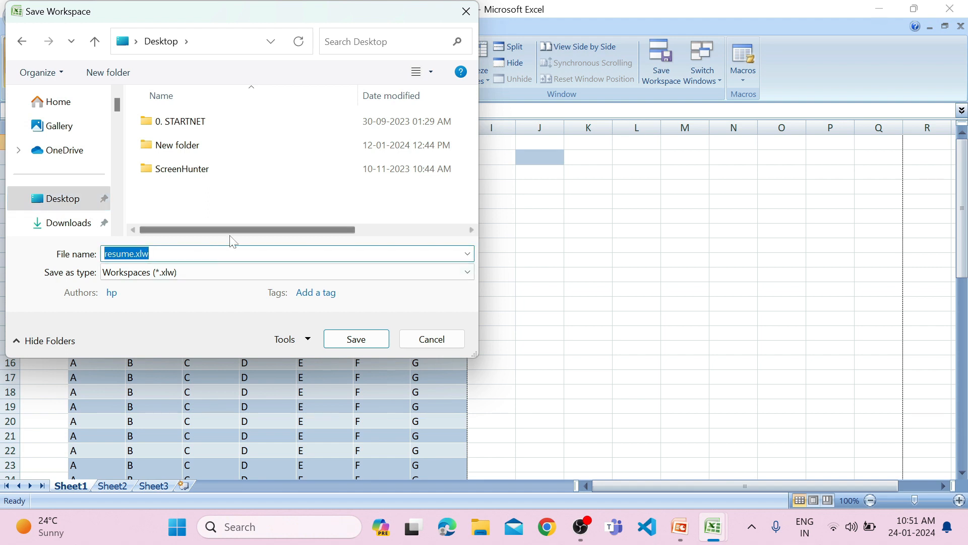
{"action": "type", "text": "WINDOW"}
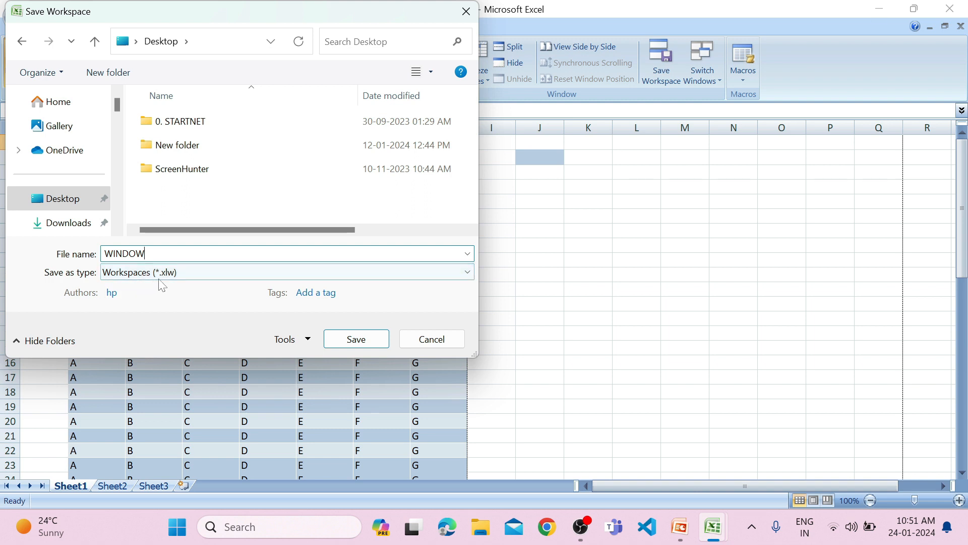
{"action": "left_click", "coordinate": [337, 337]}
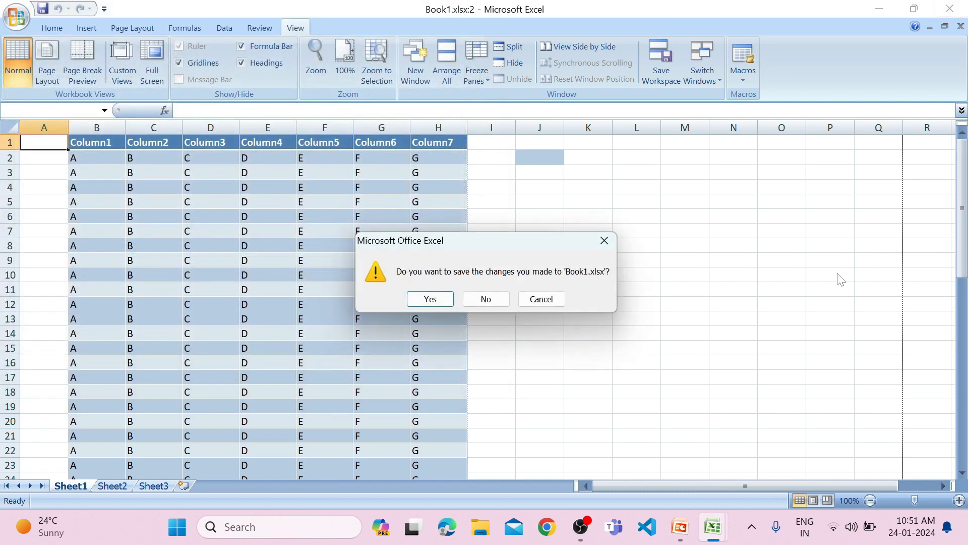
{"action": "left_click", "coordinate": [430, 299]}
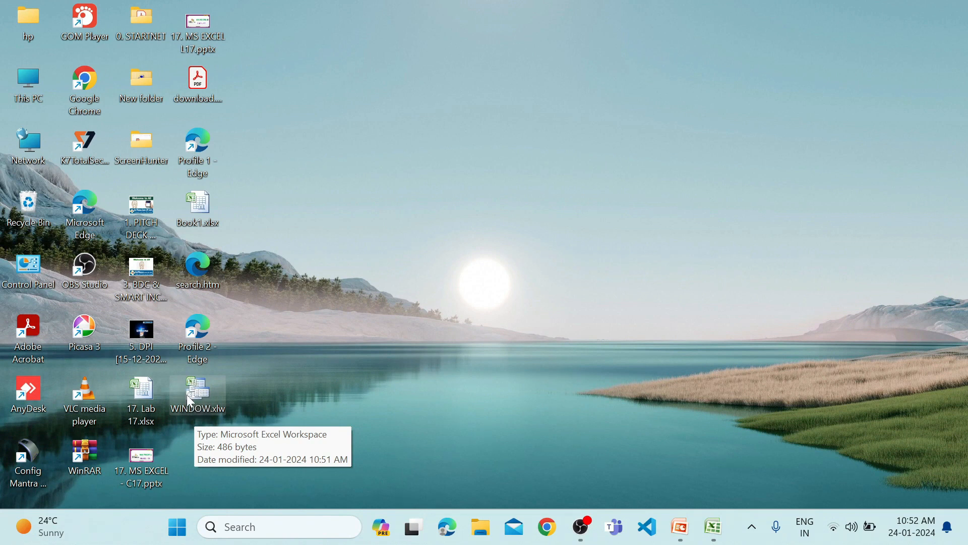
Step: Try to open the WINDOW.xlw workspace from the desktop while Book1.xlsx is open, and close the open Book1.xlsx windows
{"action": "double_click", "coordinate": [198, 398]}
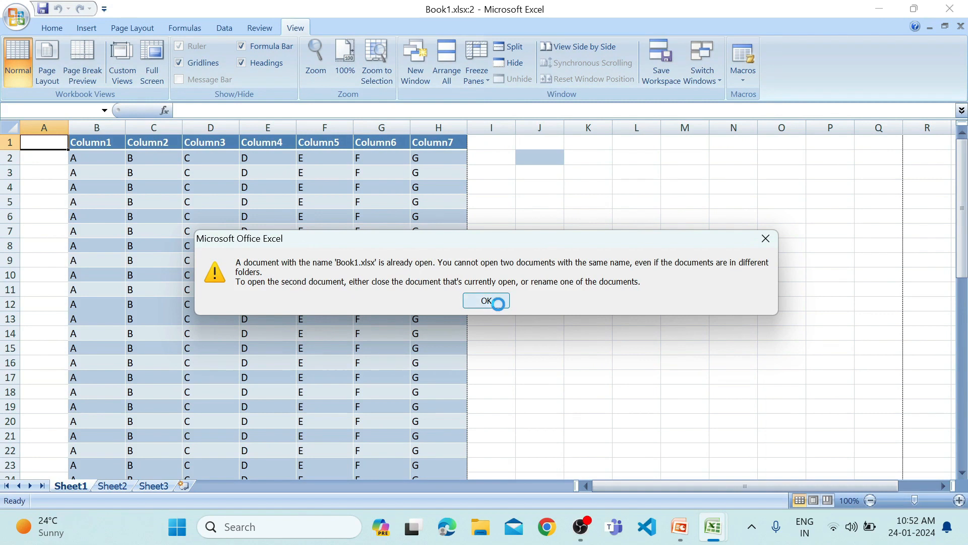
{"action": "left_click", "coordinate": [486, 300]}
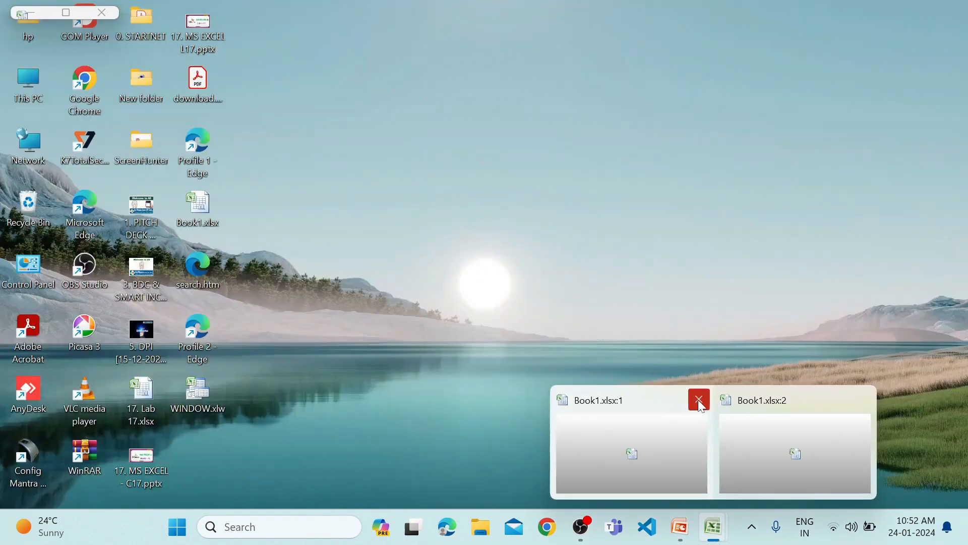
{"action": "left_click", "coordinate": [698, 399]}
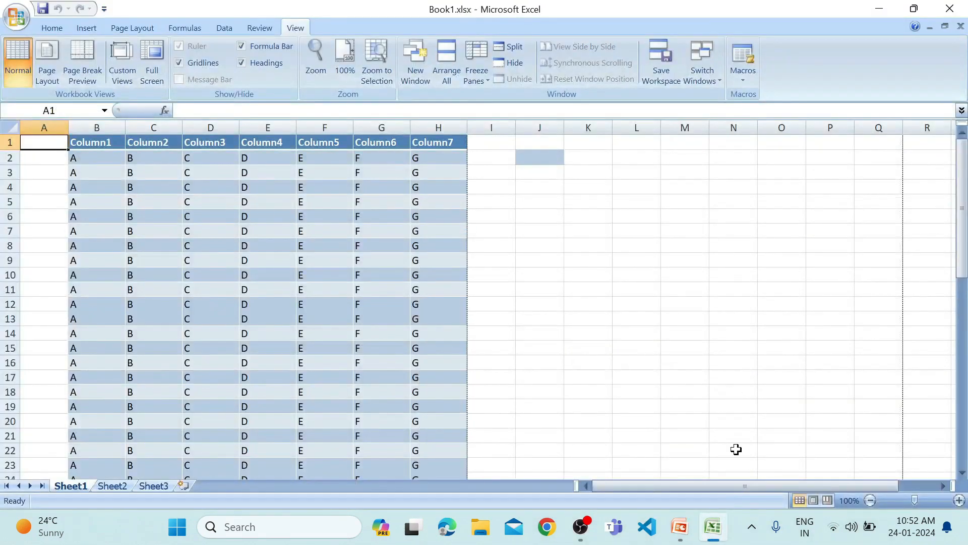
{"action": "left_click", "coordinate": [712, 535]}
{"action": "left_click", "coordinate": [712, 537]}
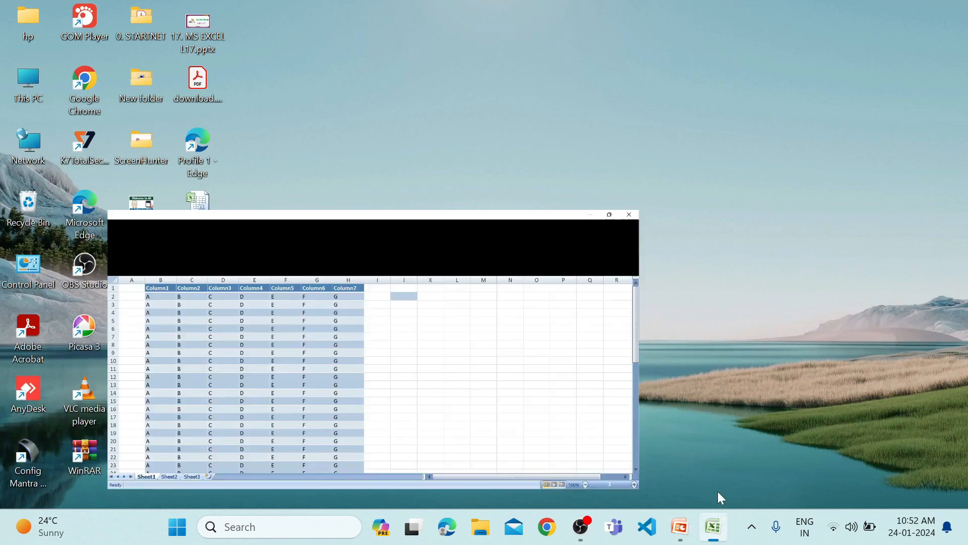
{"action": "left_click", "coordinate": [959, 9]}
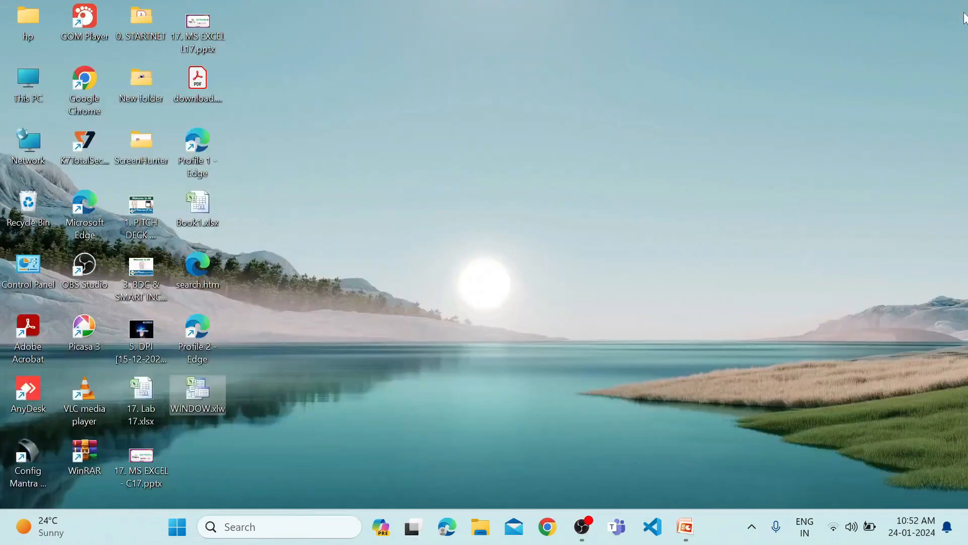
Step: Open the WINDOW.xlw workspace from the desktop and check which Book1.xlsx windows it restores
{"action": "double_click", "coordinate": [192, 404]}
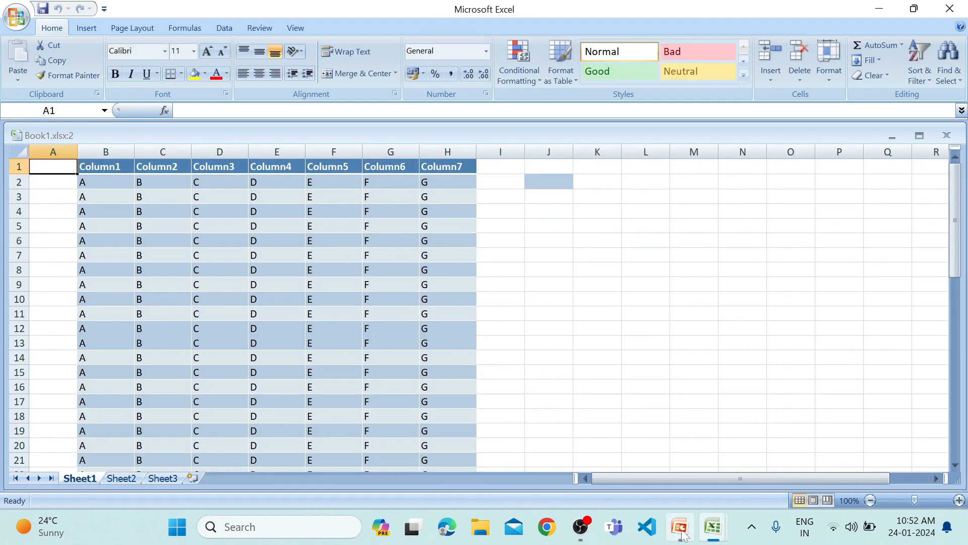
{"action": "mouse_move", "coordinate": [709, 526]}
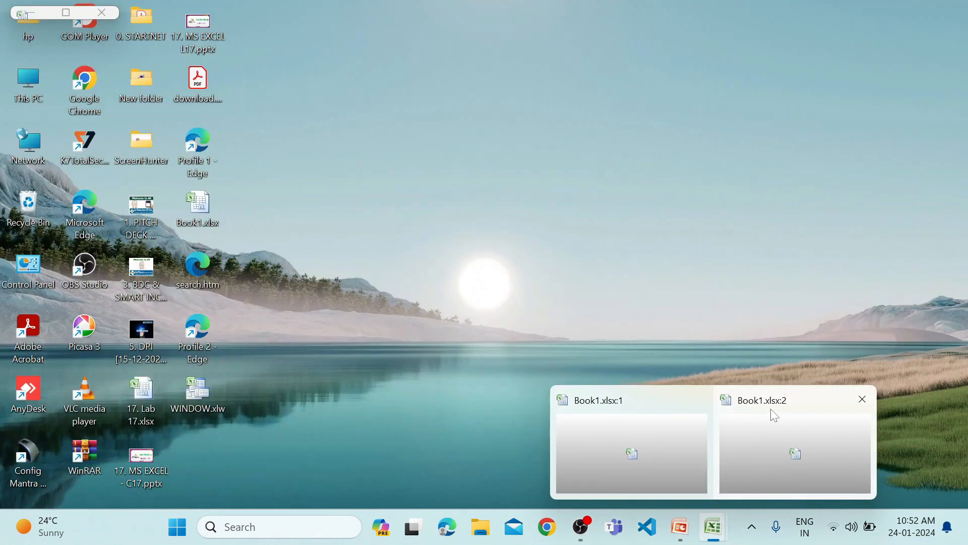
{"action": "left_click", "coordinate": [774, 414]}
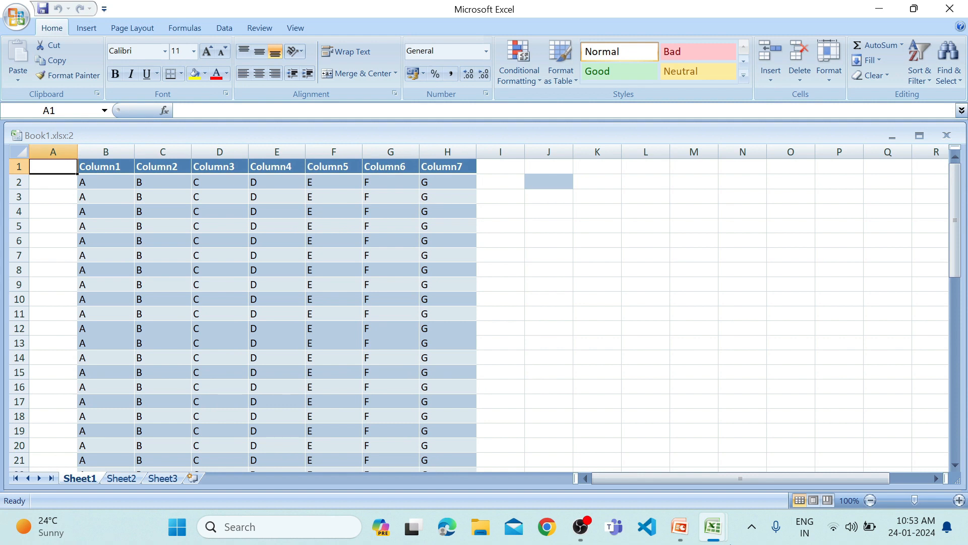
Step: View the list of macros in all open workbooks and close it
{"action": "left_click", "coordinate": [296, 28]}
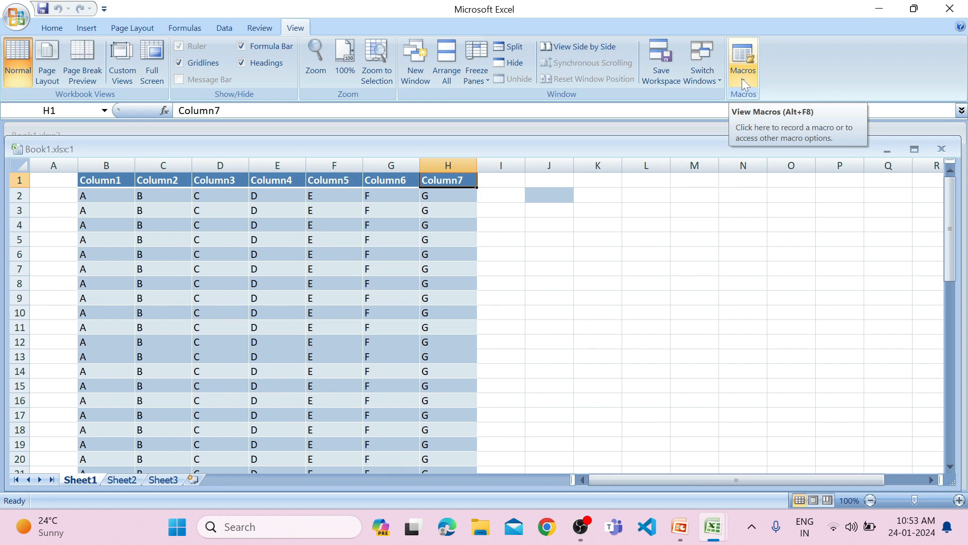
{"action": "left_click", "coordinate": [744, 81]}
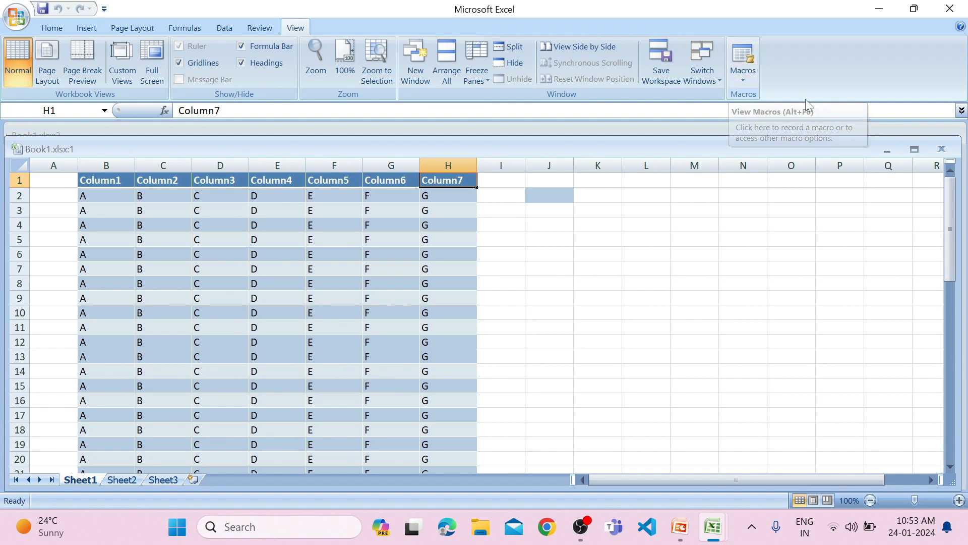
{"action": "left_click", "coordinate": [740, 79]}
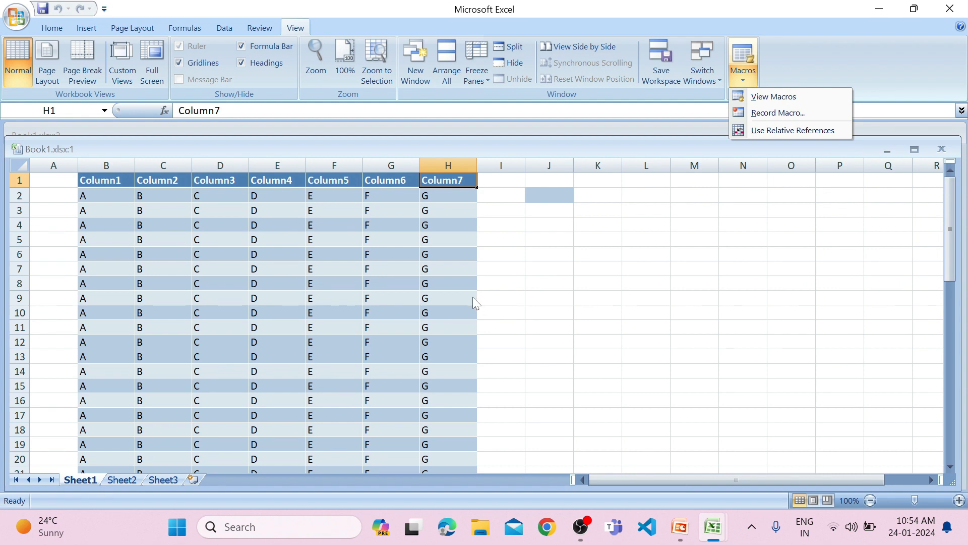
{"action": "left_click", "coordinate": [775, 96]}
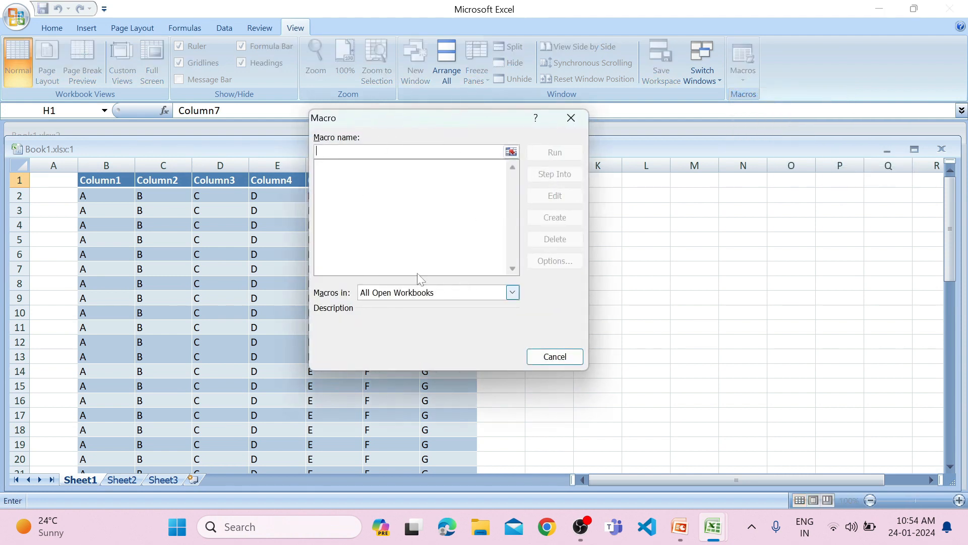
{"action": "left_click", "coordinate": [575, 117]}
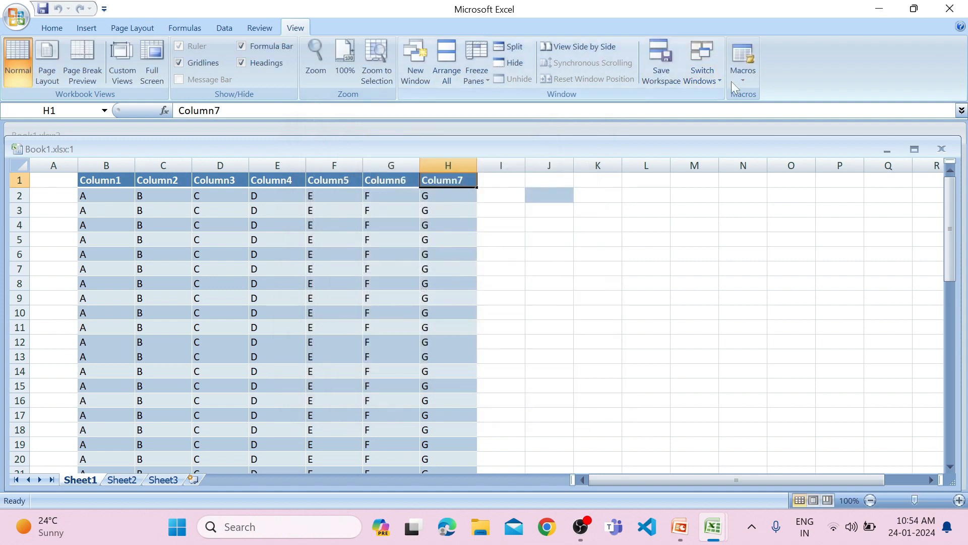
Step: Select cell C6 in the Column2 data and open the Record Macro settings
{"action": "left_click", "coordinate": [743, 73]}
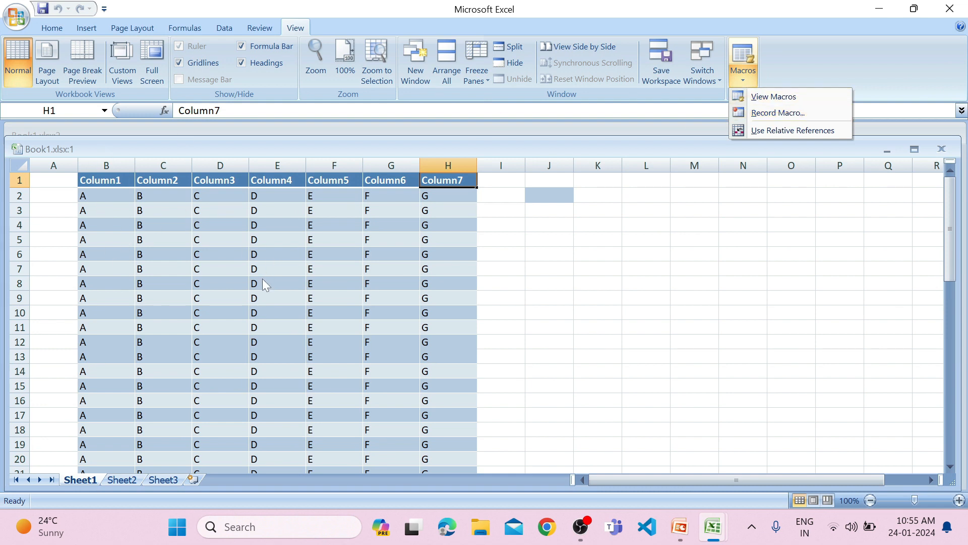
{"action": "left_click", "coordinate": [114, 190]}
{"action": "left_click", "coordinate": [123, 211]}
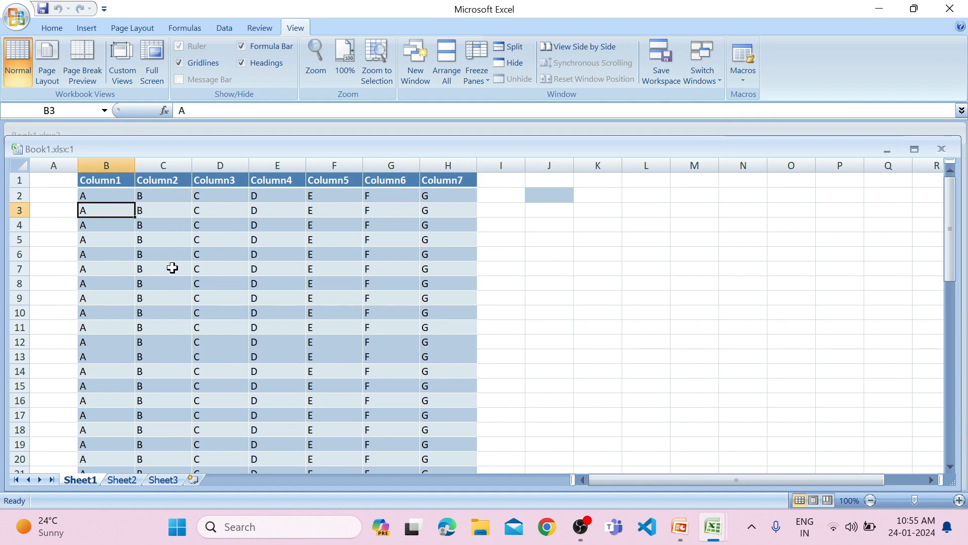
{"action": "left_click", "coordinate": [172, 256]}
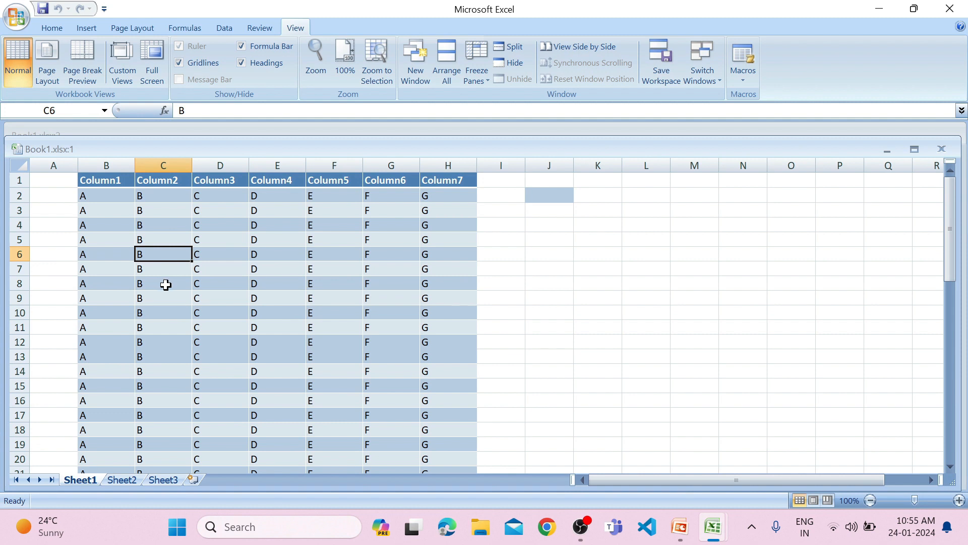
{"action": "left_click", "coordinate": [731, 78]}
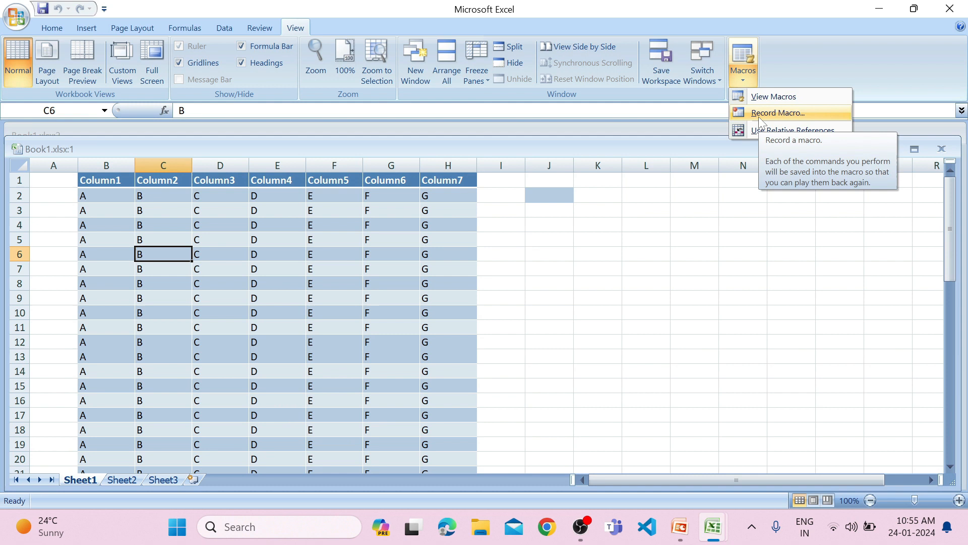
{"action": "left_click", "coordinate": [21, 19]}
{"action": "left_click", "coordinate": [45, 23]}
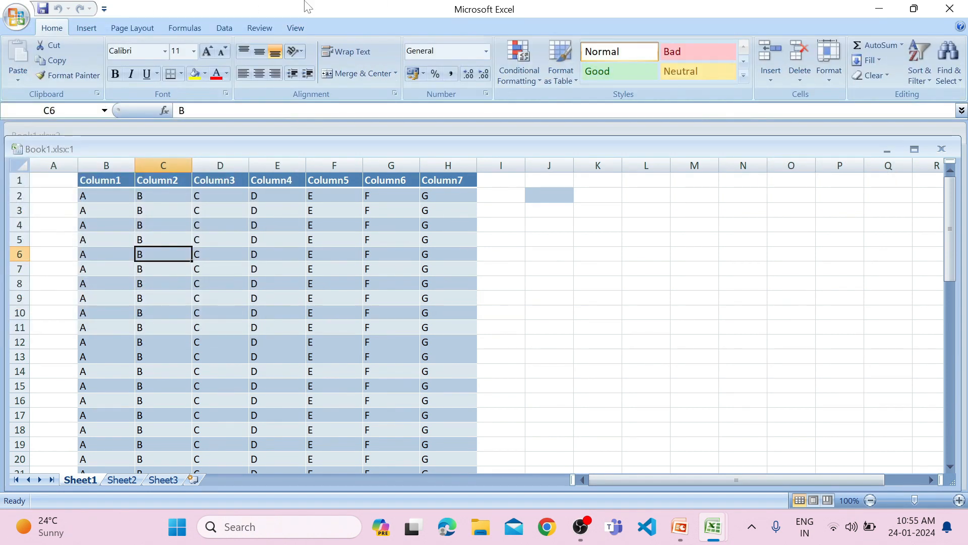
{"action": "left_click", "coordinate": [295, 28]}
{"action": "left_click", "coordinate": [744, 78]}
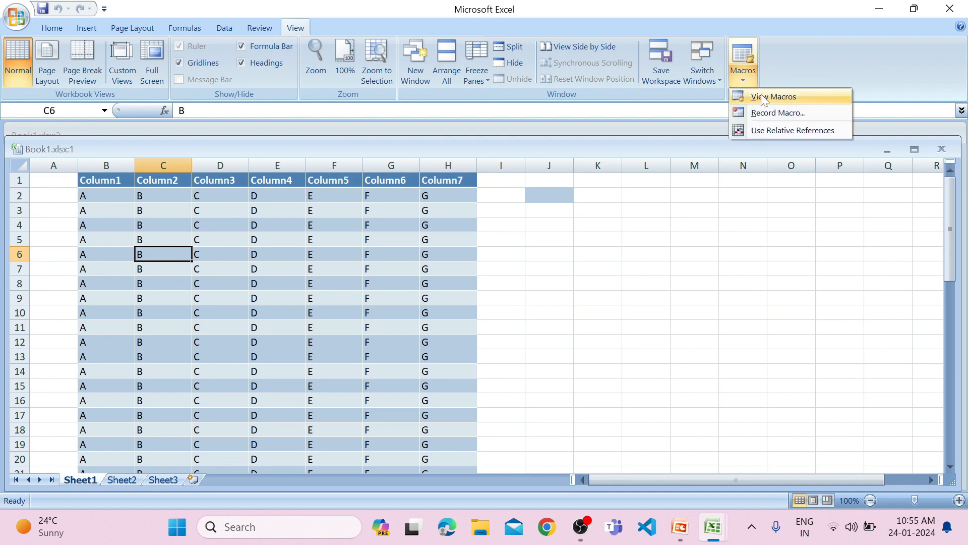
{"action": "left_click", "coordinate": [775, 111]}
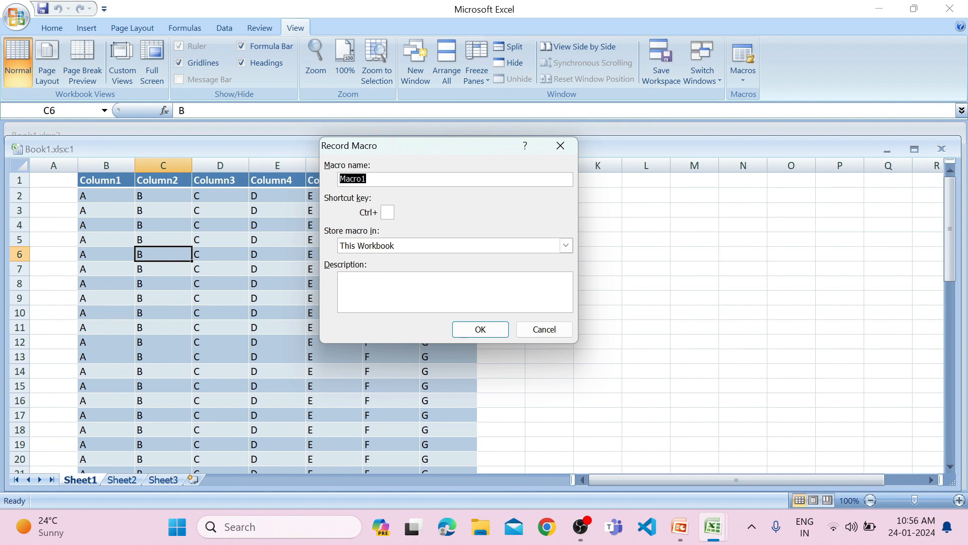
Step: Keep the macro name Macro1 and assign Ctrl+a as its shortcut
{"action": "left_click", "coordinate": [366, 179]}
{"action": "type", "text": "A"}
{"action": "key", "text": "BackSpace"}
{"action": "key", "text": "BackSpace"}
{"action": "type", "text": "A"}
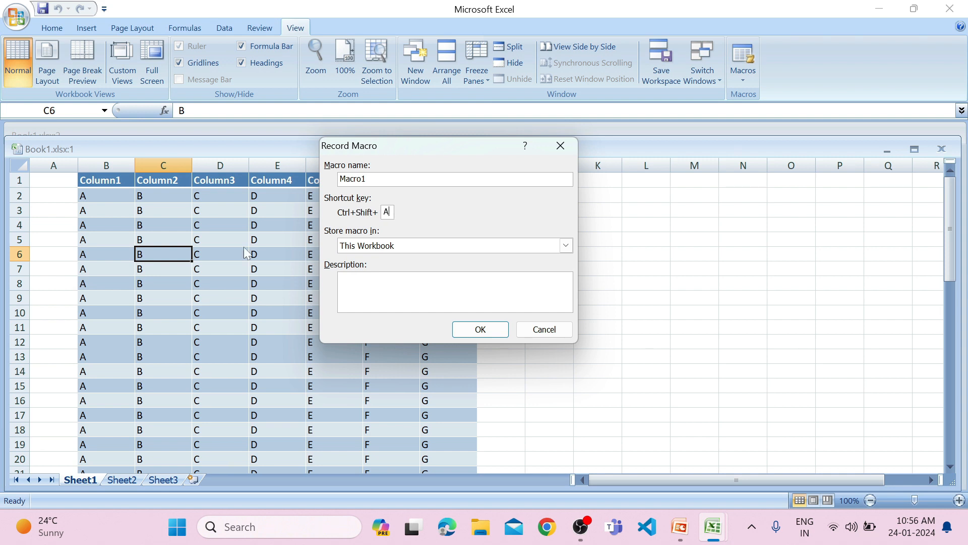
{"action": "key", "text": "BackSpace"}
{"action": "type", "text": "a"}
{"action": "key", "text": "BackSpace"}
{"action": "type", "text": "A"}
{"action": "key", "text": "BackSpace"}
{"action": "type", "text": "a"}
Step: Store the macro in This Workbook, leave its description empty, and start recording
{"action": "left_click", "coordinate": [567, 245]}
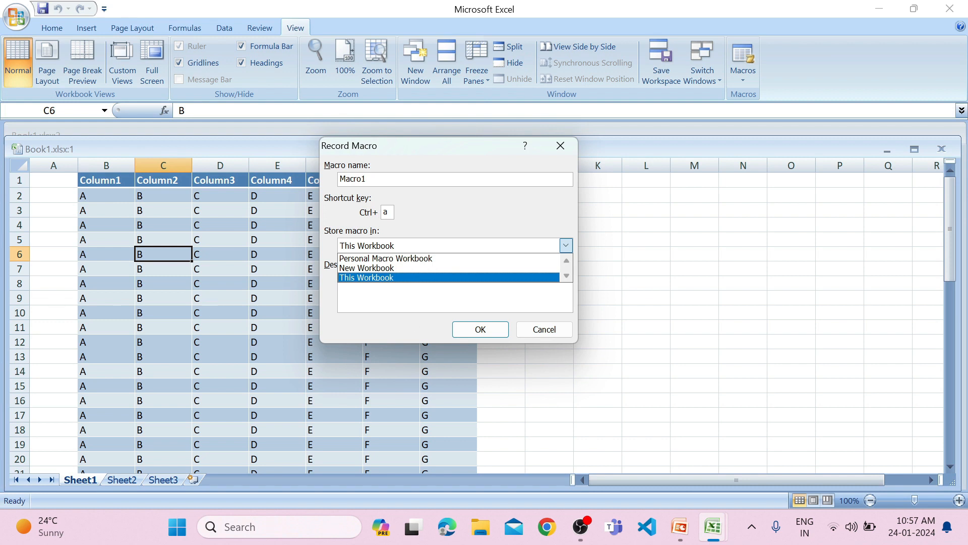
{"action": "left_click", "coordinate": [417, 245]}
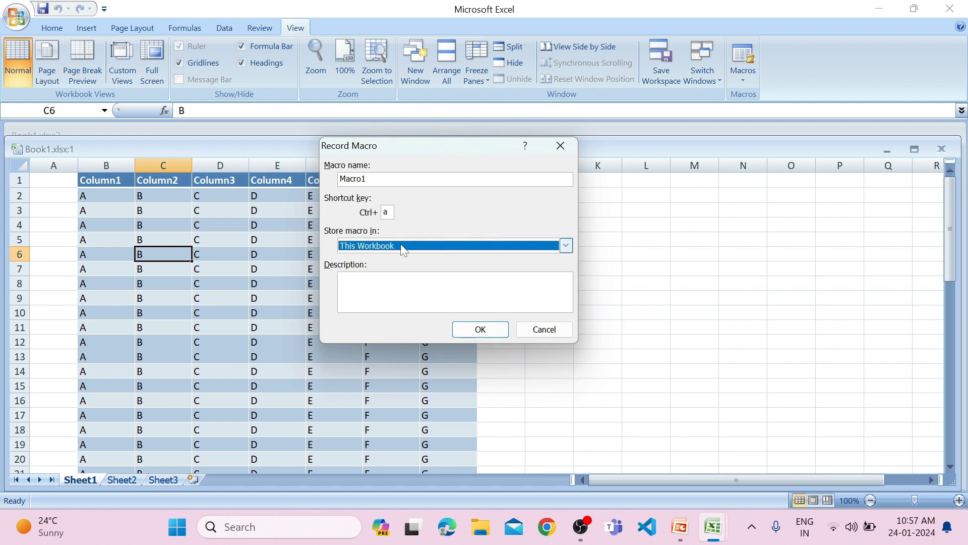
{"action": "left_click", "coordinate": [339, 295]}
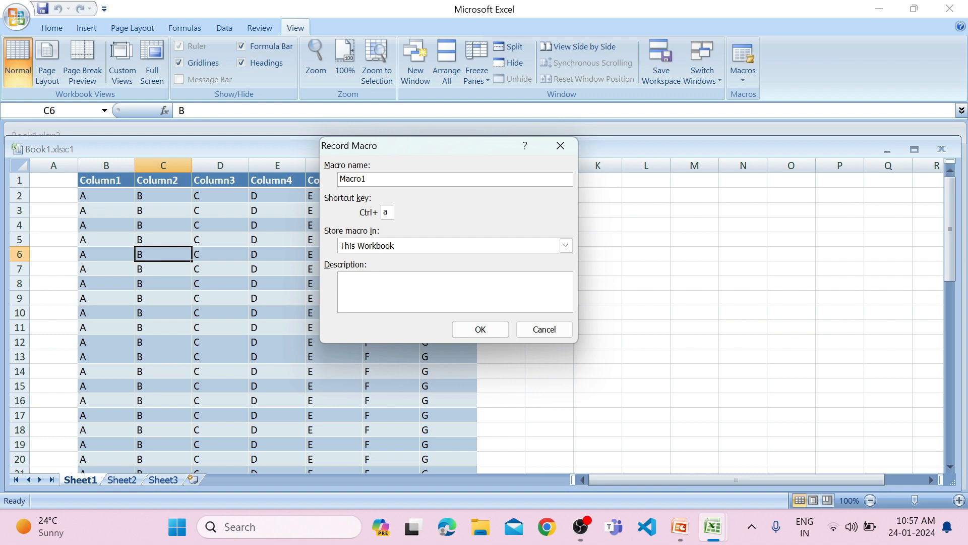
{"action": "left_click", "coordinate": [481, 331]}
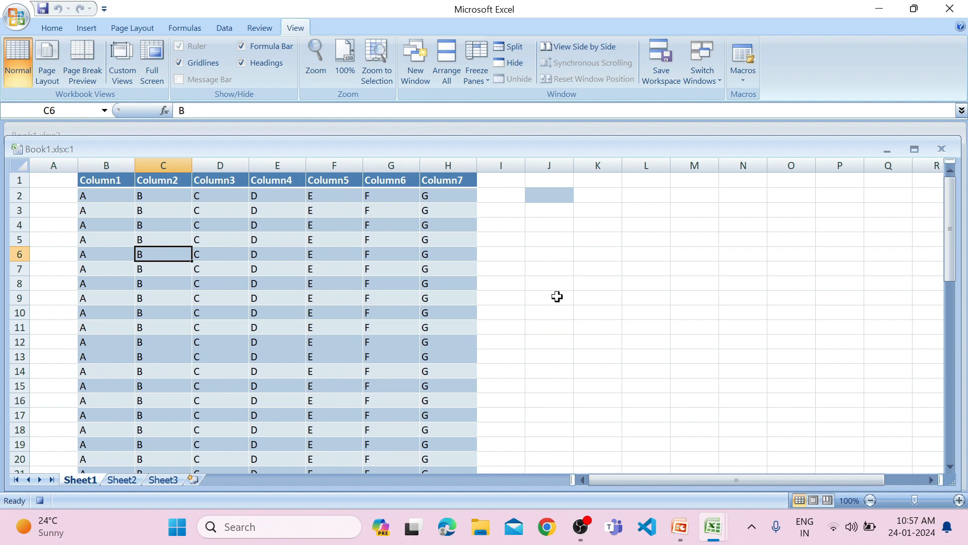
Step: Fill cell C6 with yellow and select cell D6 while the macro is recording
{"action": "left_click", "coordinate": [747, 80]}
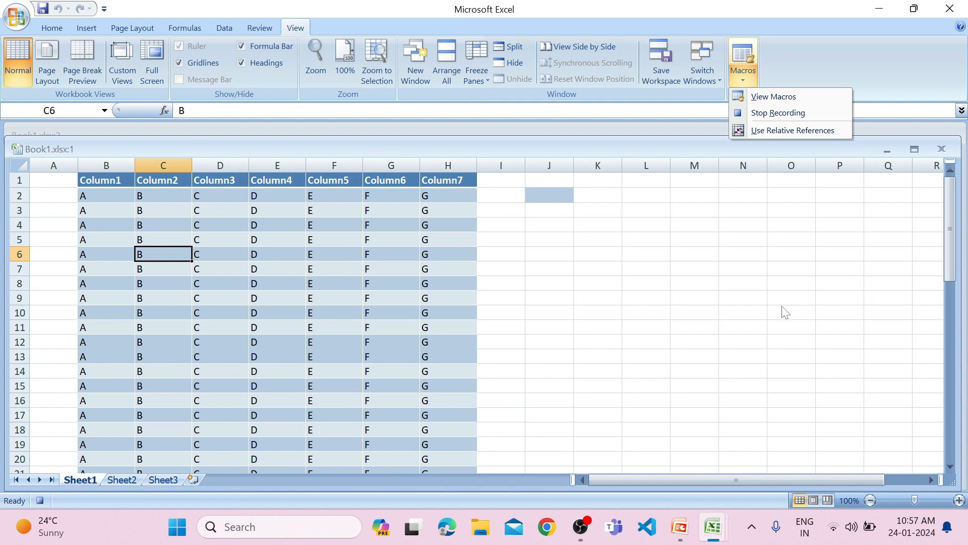
{"action": "left_click", "coordinate": [53, 28]}
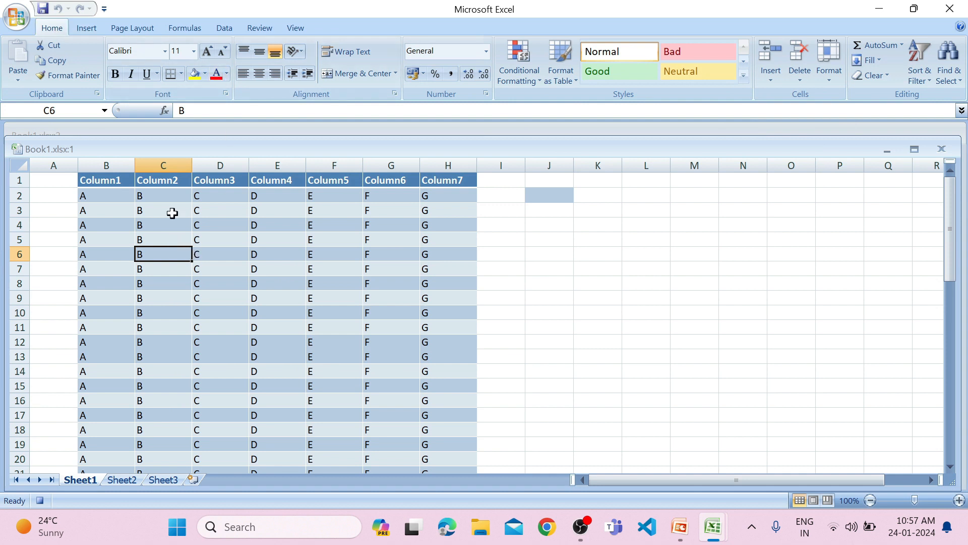
{"action": "left_click", "coordinate": [195, 75]}
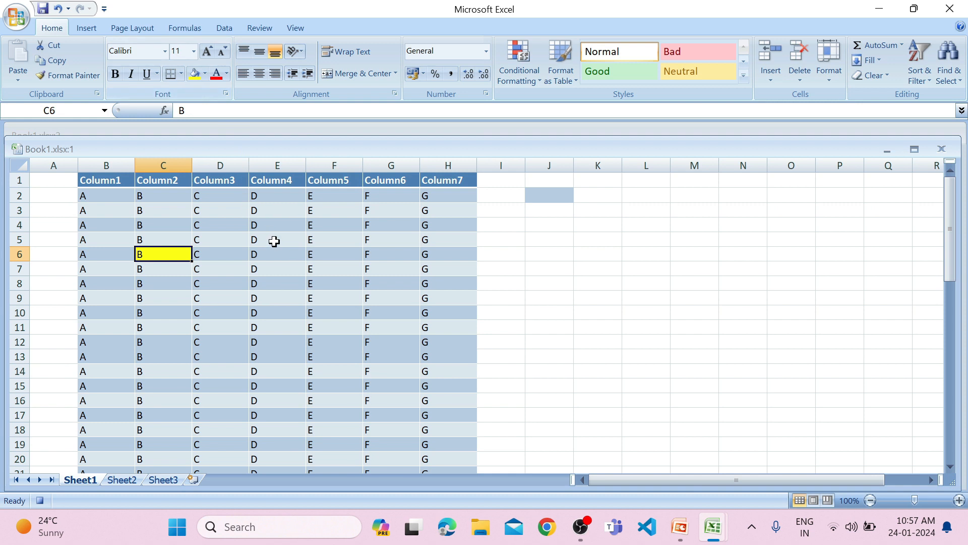
{"action": "left_click", "coordinate": [232, 252]}
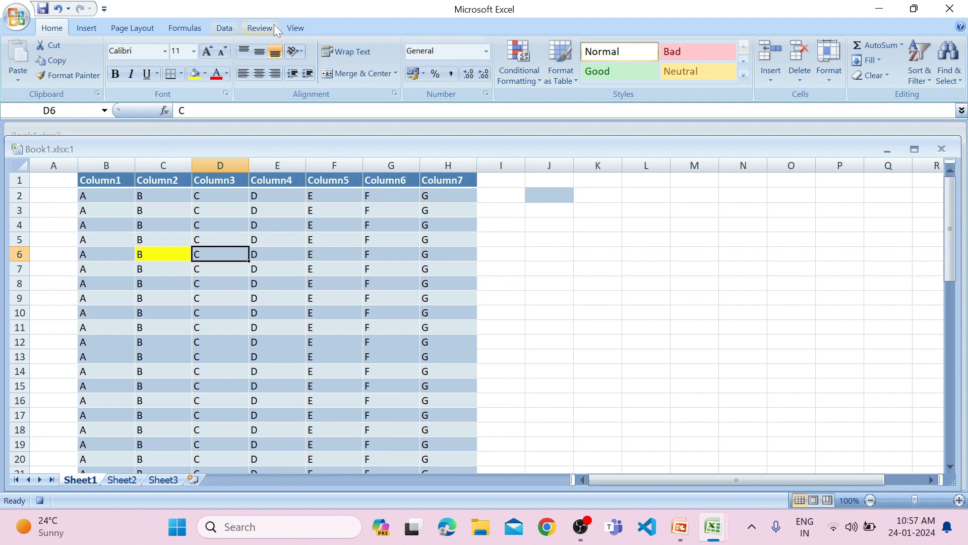
Step: Stop recording the macro
{"action": "left_click", "coordinate": [296, 27]}
{"action": "left_click", "coordinate": [746, 71]}
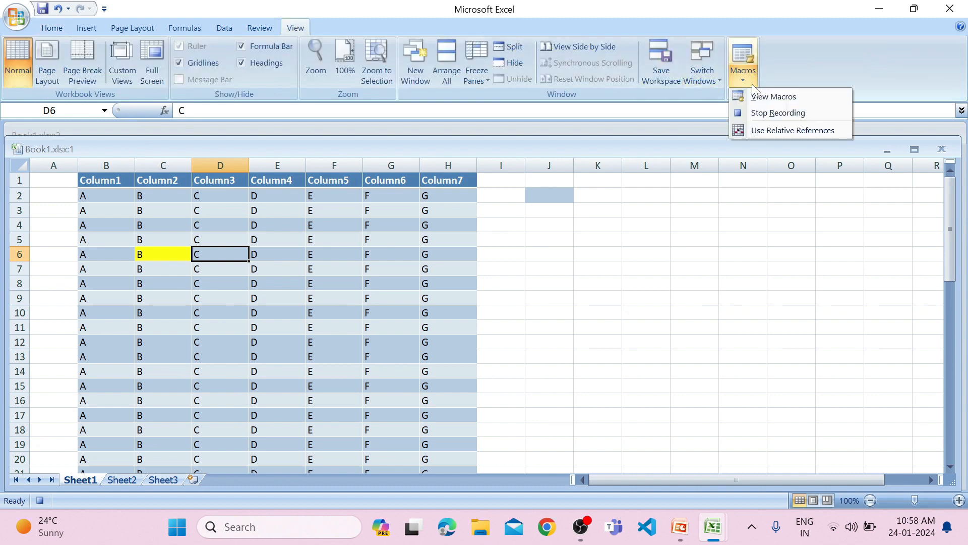
{"action": "left_click", "coordinate": [772, 114]}
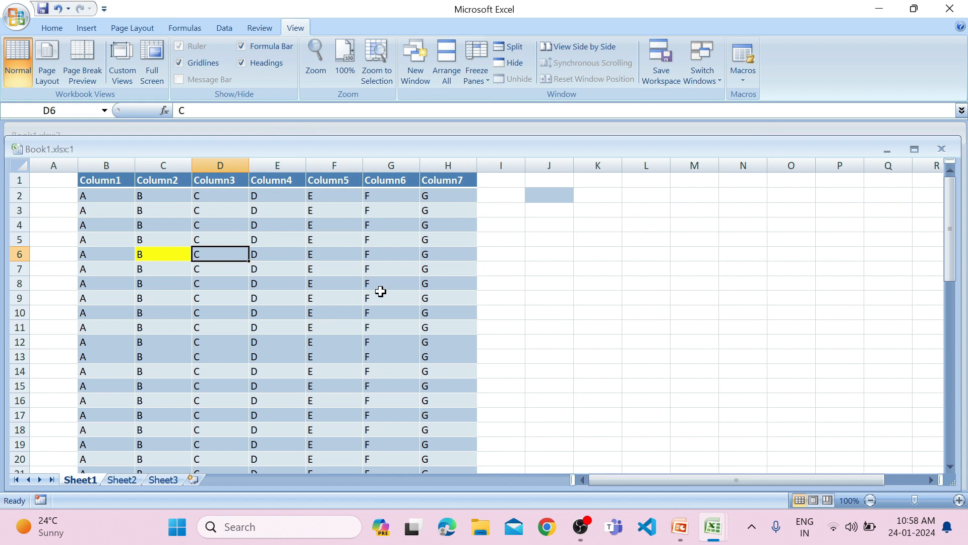
Step: Select cell C8 and run the recorded macro on it with its assigned shortcut
{"action": "left_click", "coordinate": [539, 241]}
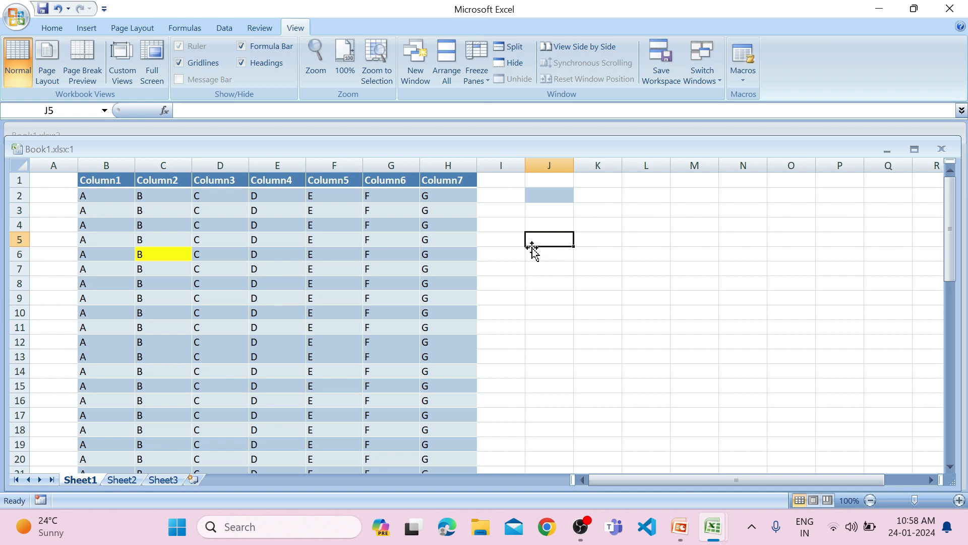
{"action": "left_click", "coordinate": [157, 289]}
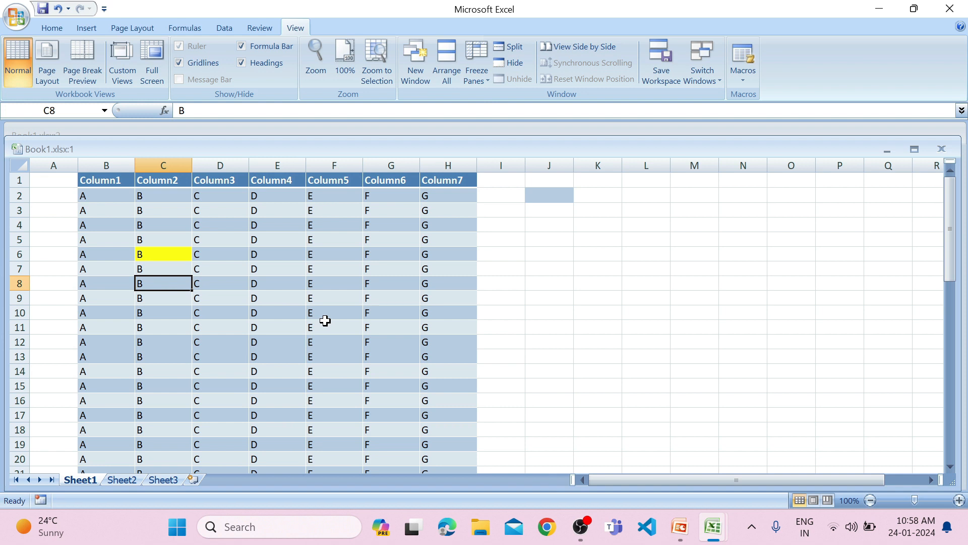
{"action": "key", "text": "ctrl+q"}
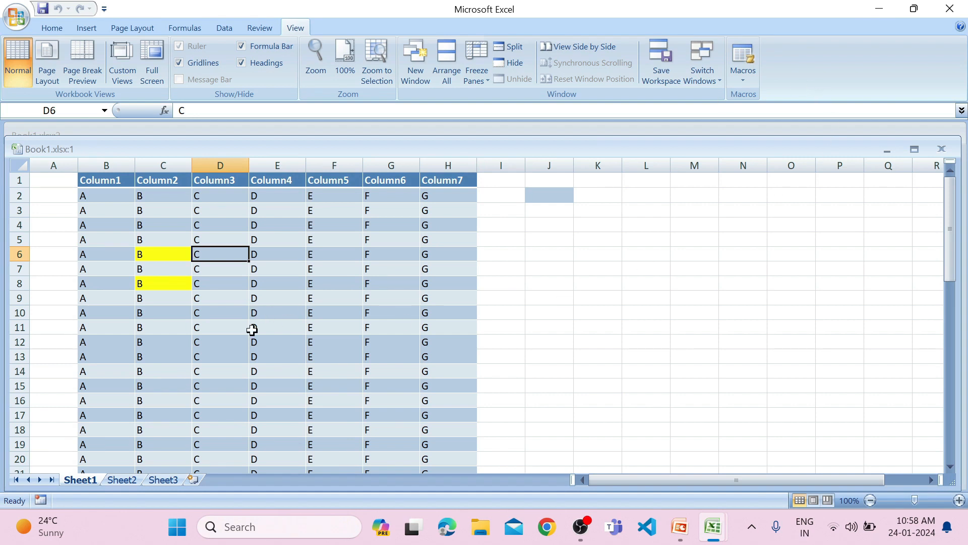
Step: Select cell J7 and run Macro1 on it from the list of macros
{"action": "left_click", "coordinate": [551, 267]}
{"action": "left_click", "coordinate": [743, 80]}
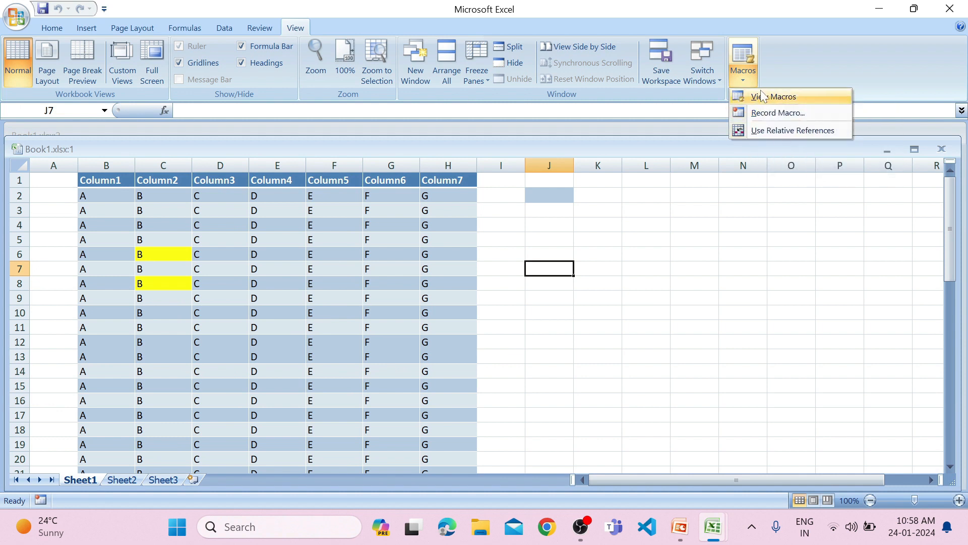
{"action": "left_click", "coordinate": [758, 99]}
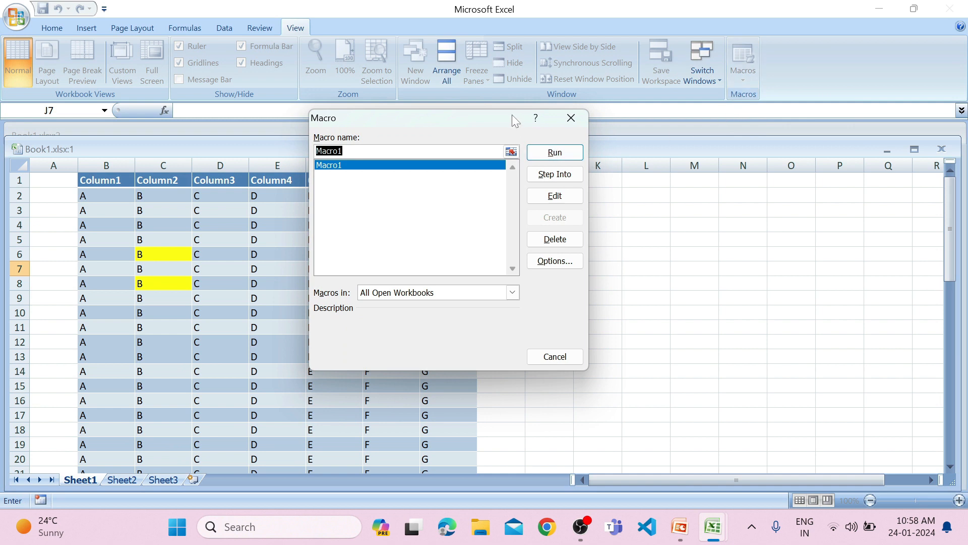
{"action": "left_click_drag", "start_coordinate": [512, 114], "coordinate": [375, 135]}
{"action": "left_click", "coordinate": [426, 176]}
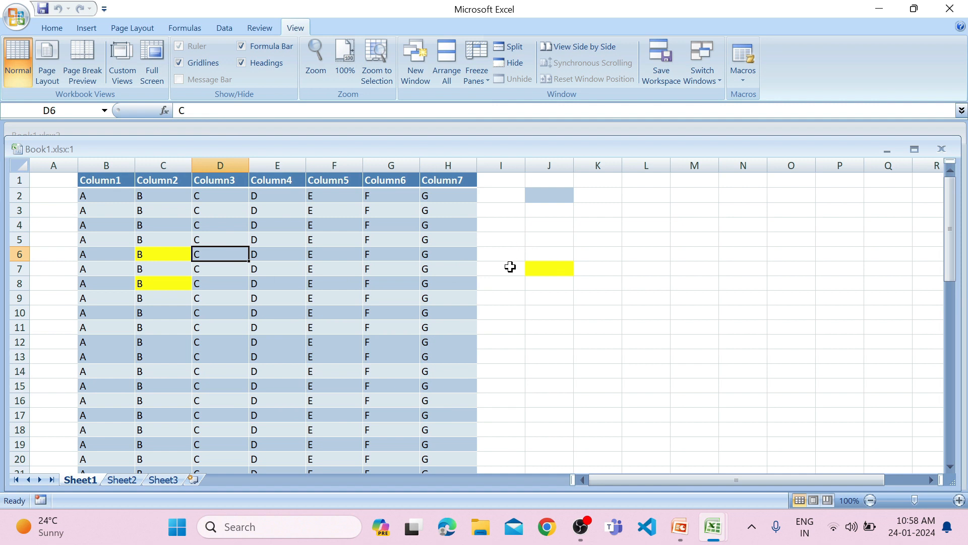
Step: View the Macro dialog's commands for running, editing, deleting and setting options for Macro1, and close the dialog without changes
{"action": "left_click", "coordinate": [746, 75]}
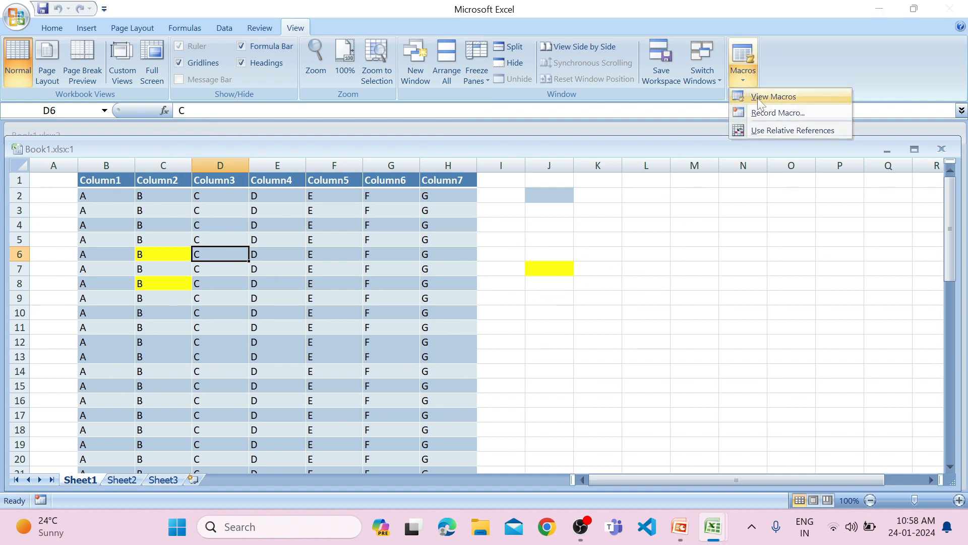
{"action": "left_click", "coordinate": [757, 96]}
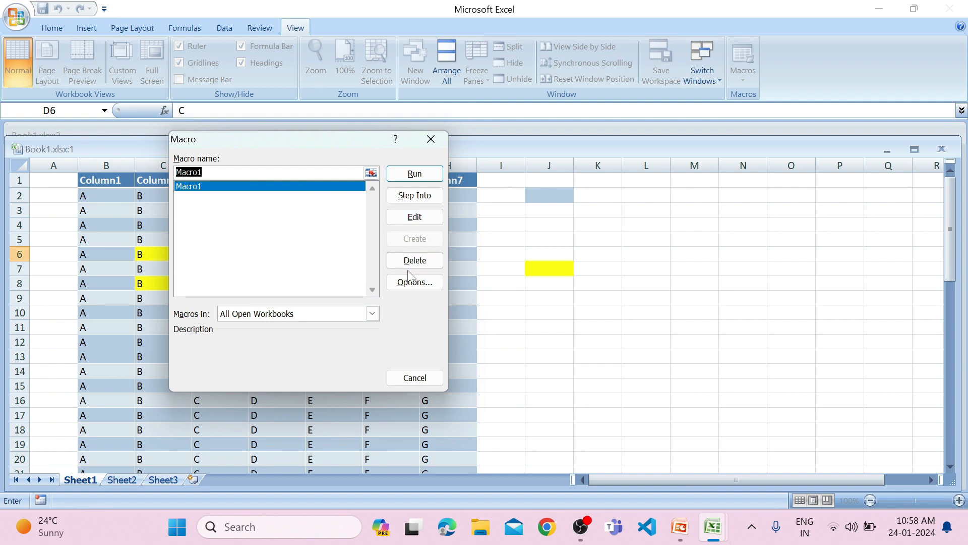
{"action": "left_click", "coordinate": [431, 139]}
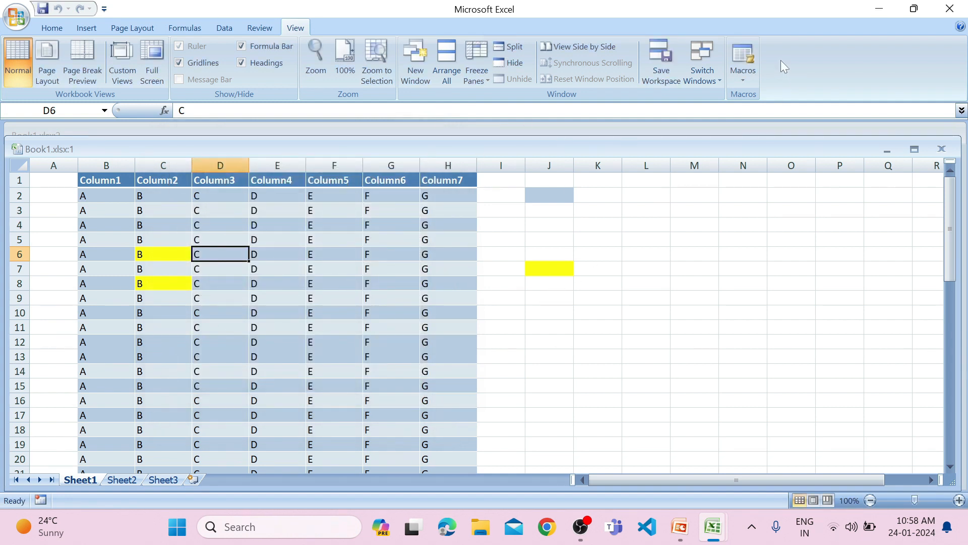
{"action": "left_click", "coordinate": [741, 77]}
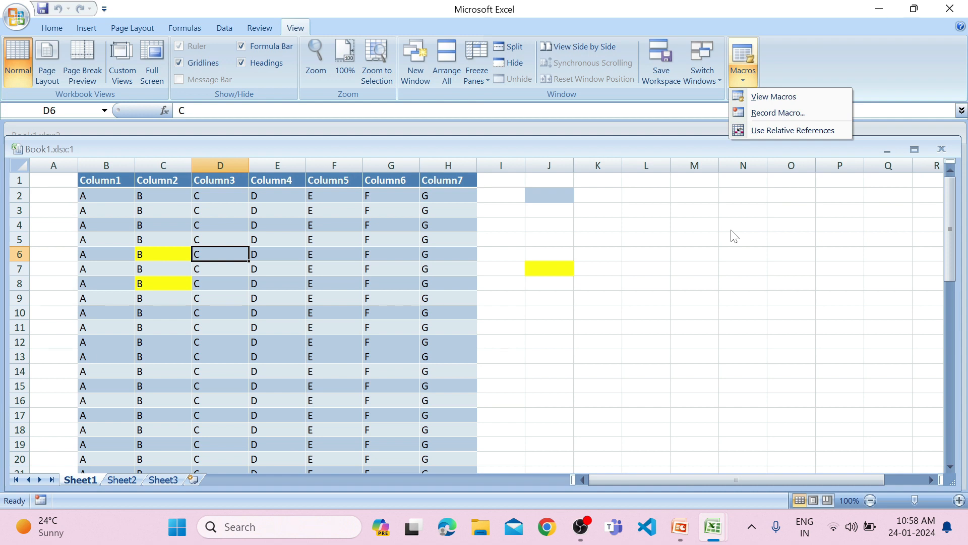
{"action": "left_click", "coordinate": [767, 303]}
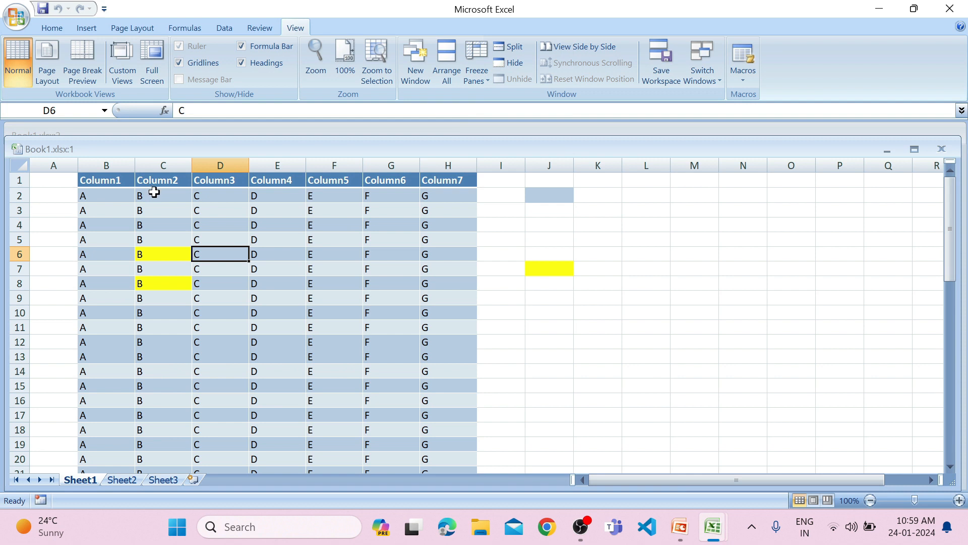
{"action": "scroll", "coordinate": [155, 192], "scroll_direction": "down", "scroll_amount": 6}
{"action": "left_click", "coordinate": [701, 78]}
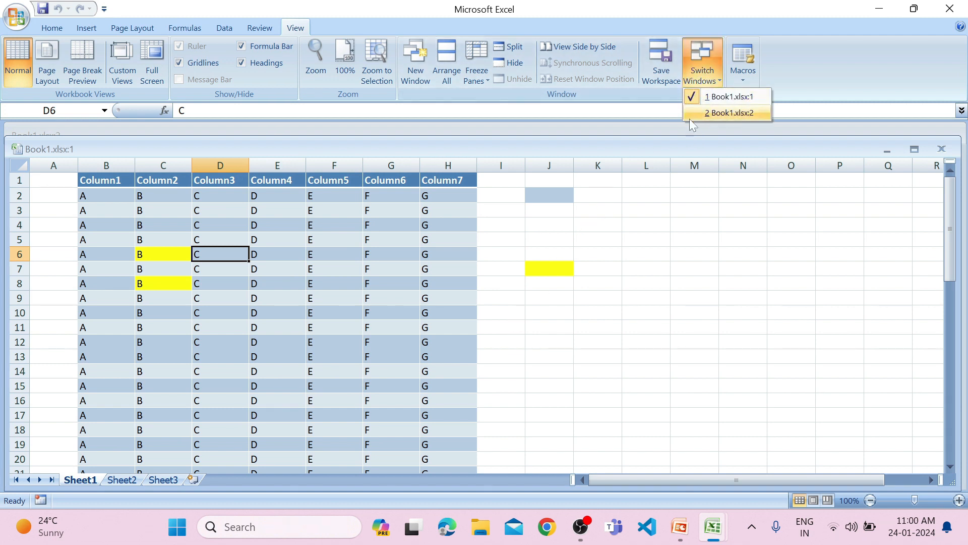
{"action": "left_click", "coordinate": [667, 231]}
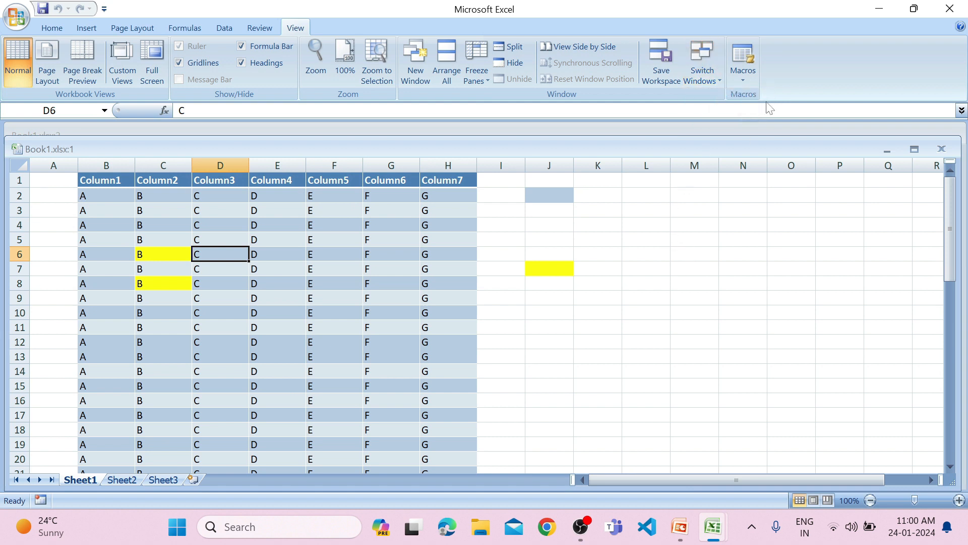